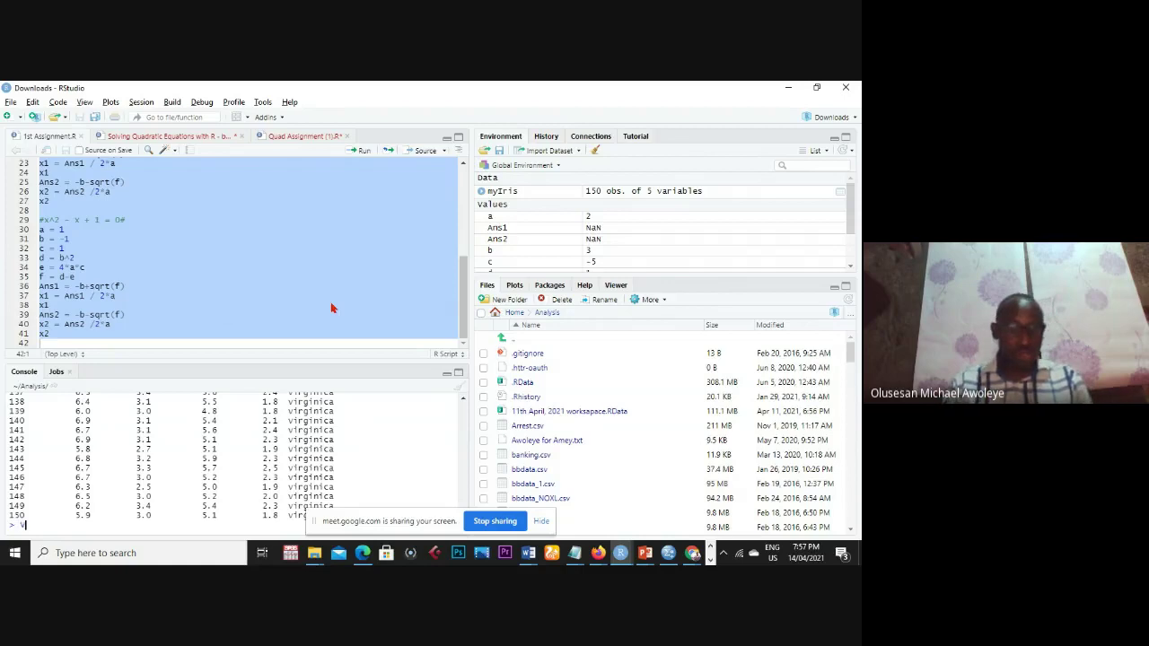
- Run View(myIris) to open the myIris data set as a table and look through its rows
text(ew)
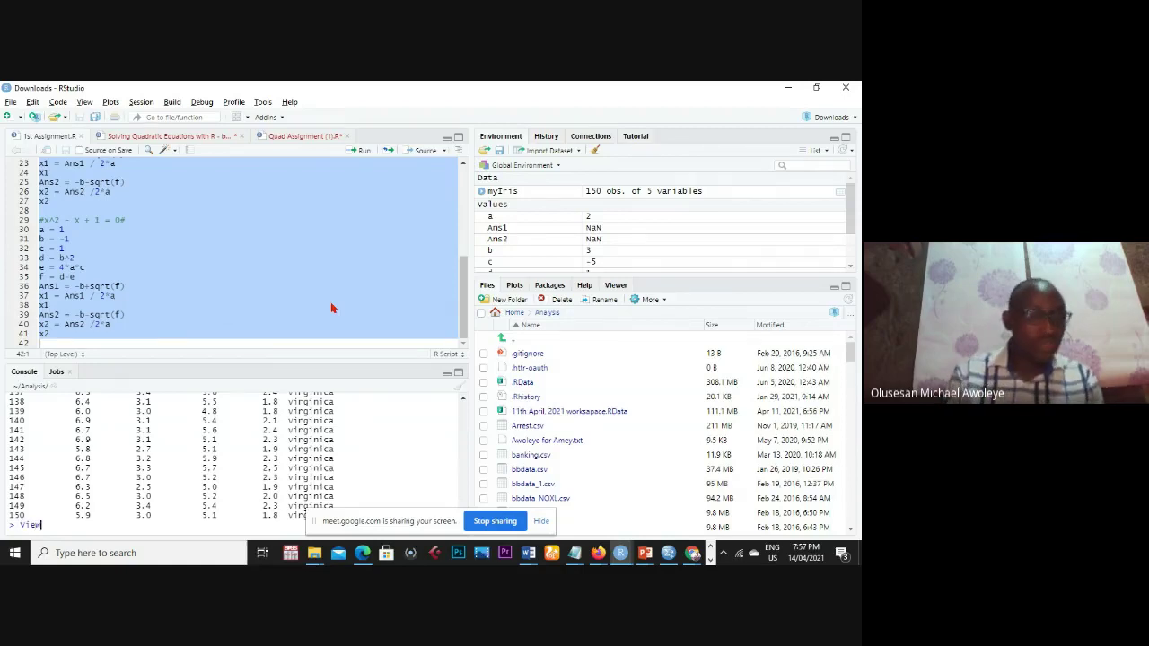
text(()
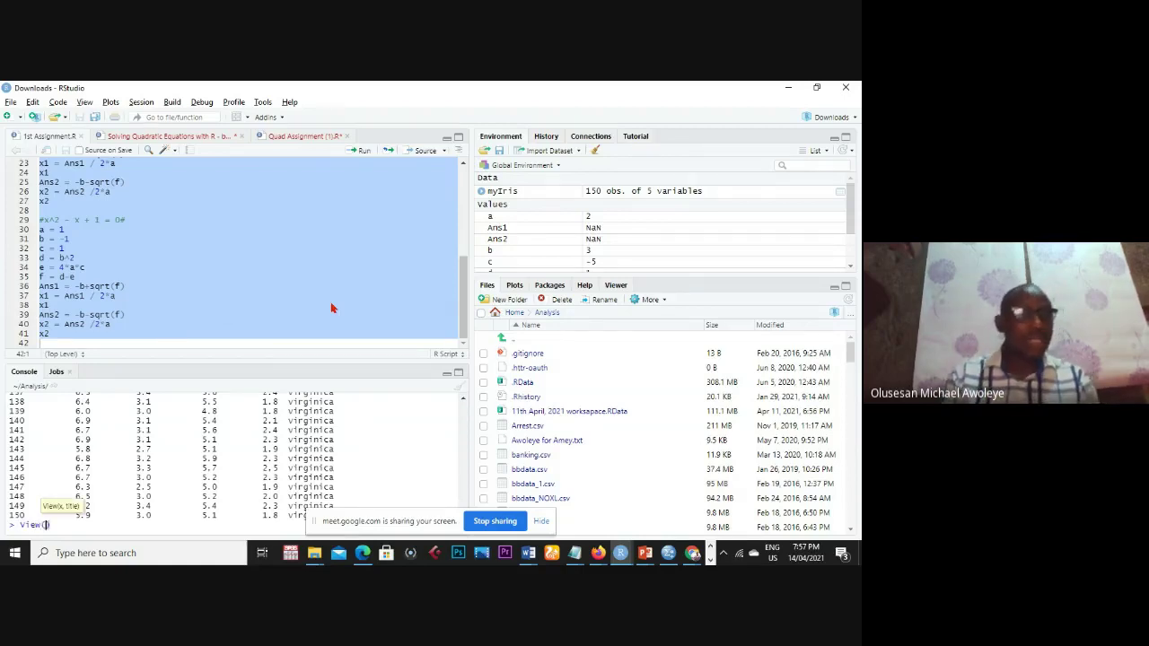
text(myIr)
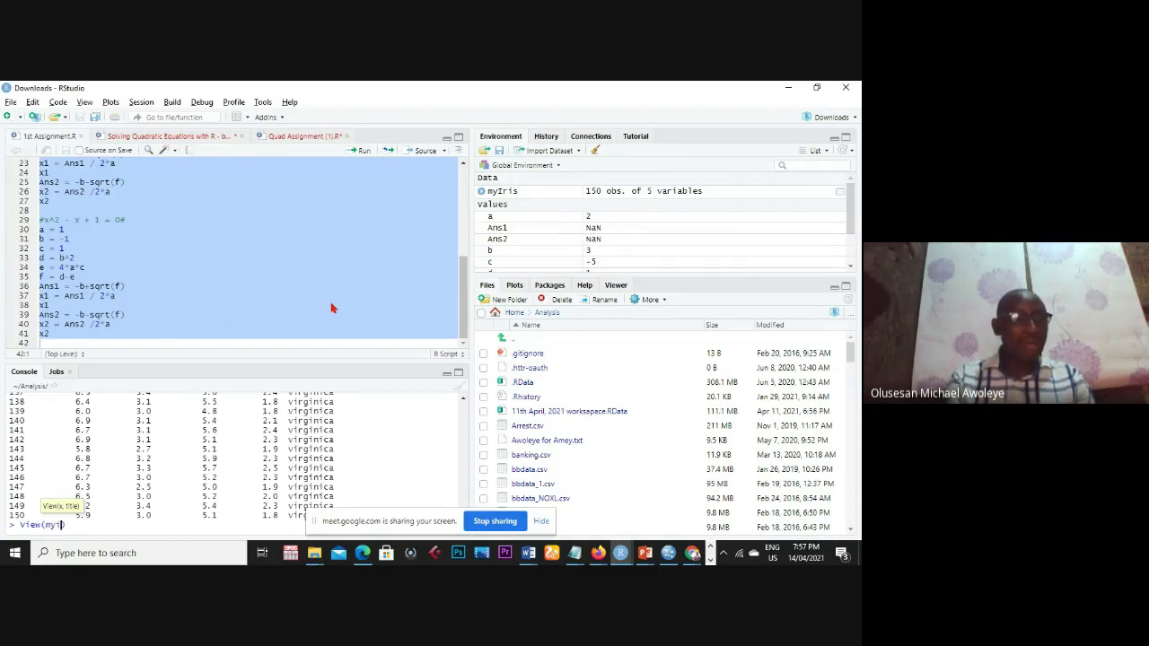
key(Tab)
key(Return)
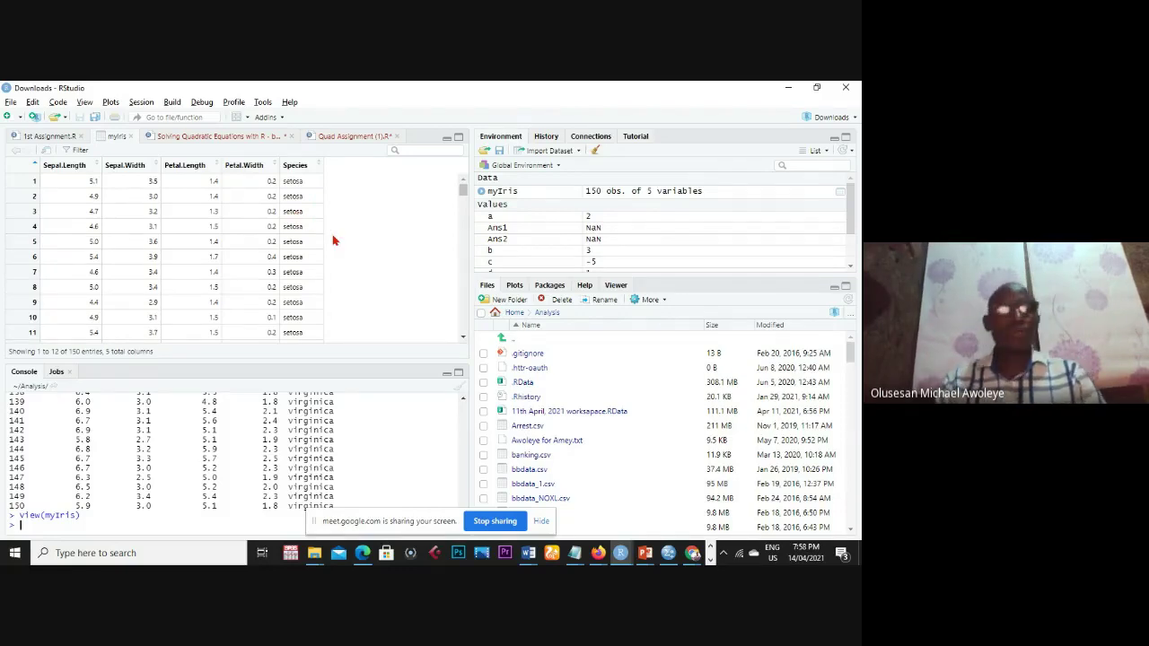
scroll(333, 241, down, 7)
scroll(330, 251, up, 7)
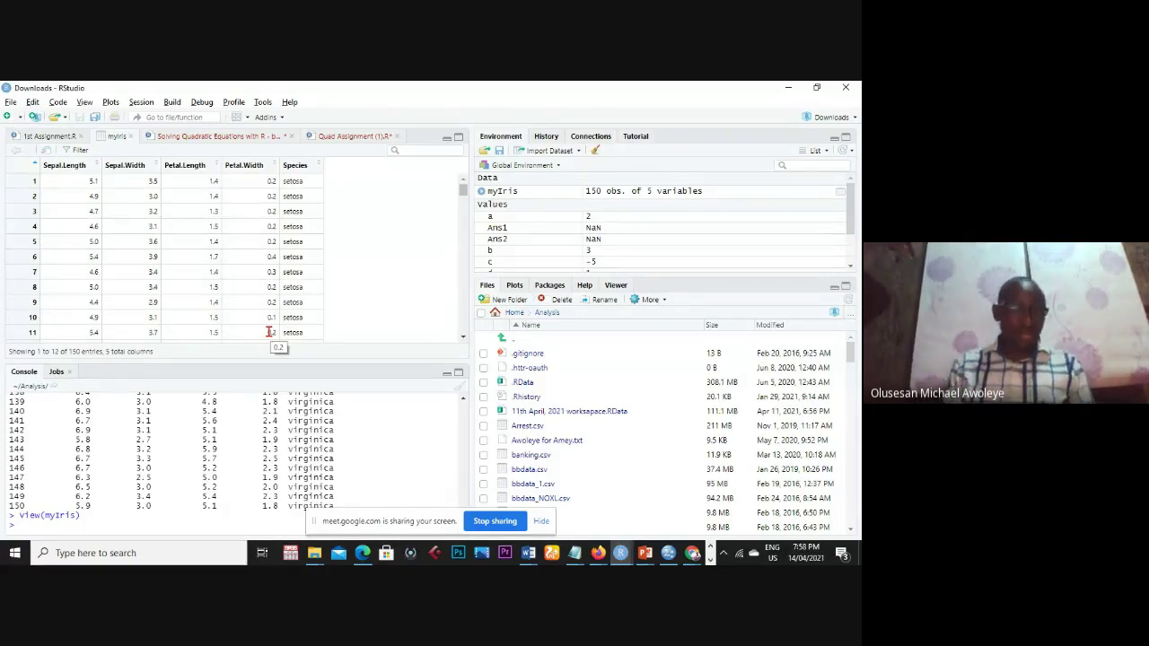
- Run head(myIris) in the console to list the first rows of the data set
text(ead()
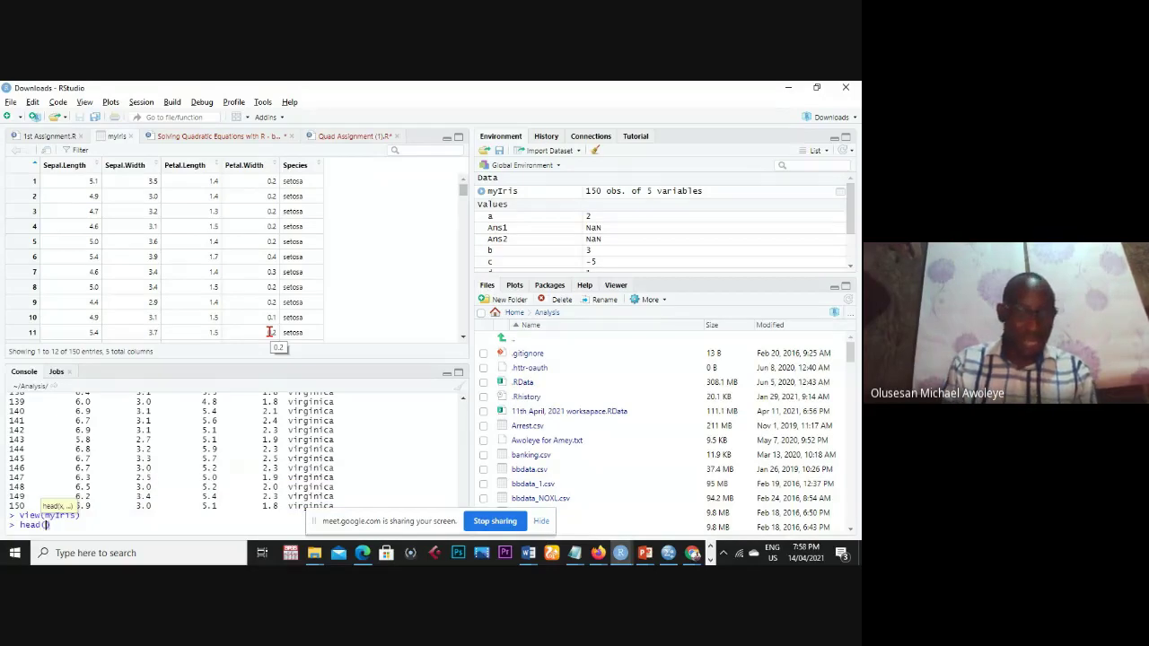
text(myIris)
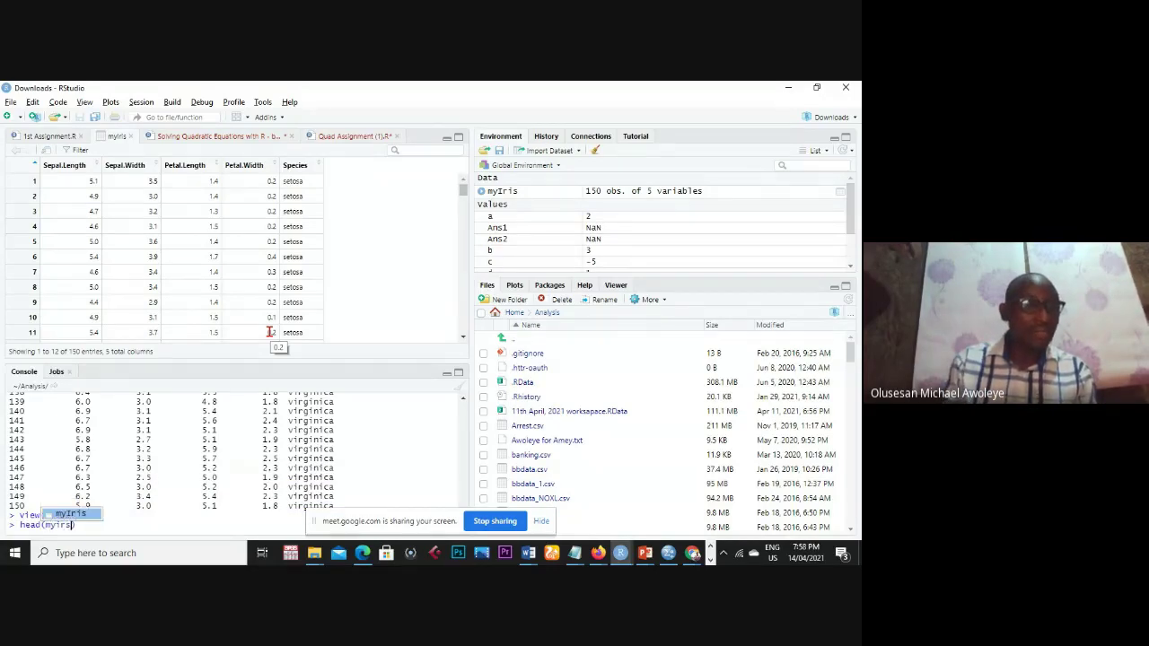
key(Return)
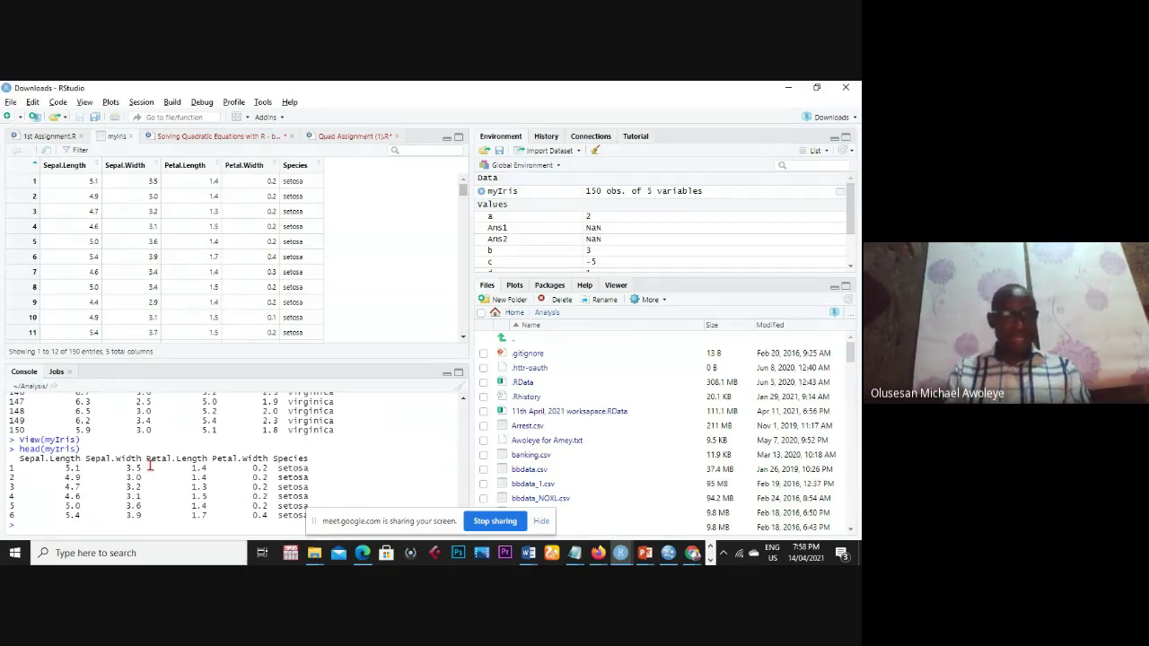
- Run tail(myIris) in the console to list the last rows and compare them with the head output
text(tail)
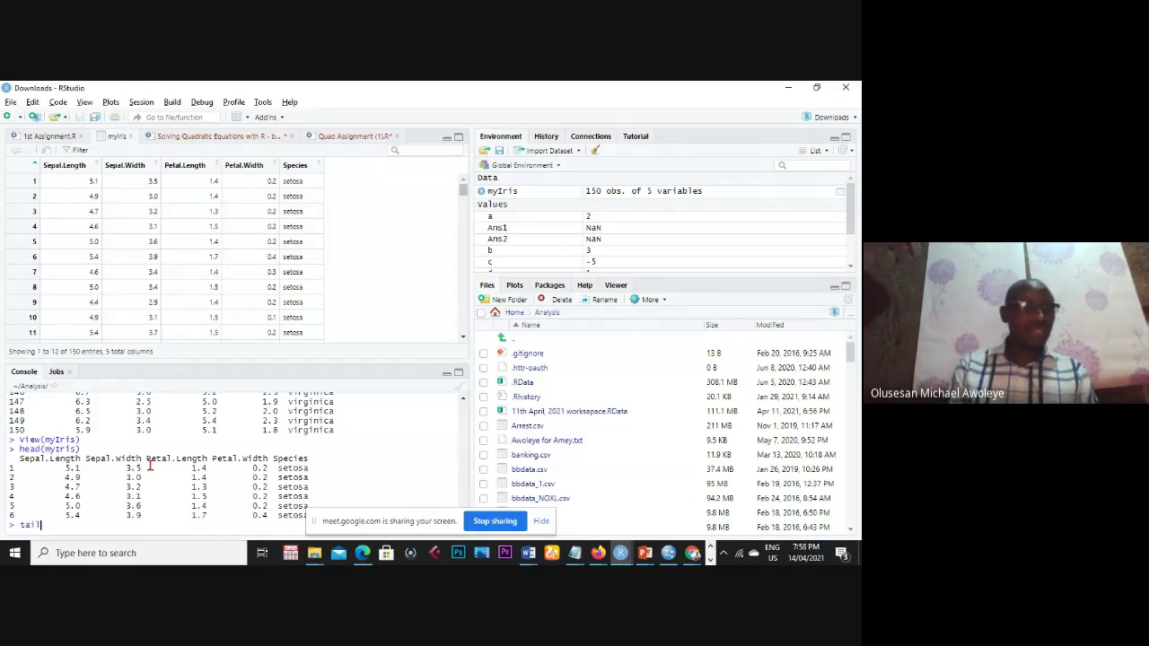
text(()
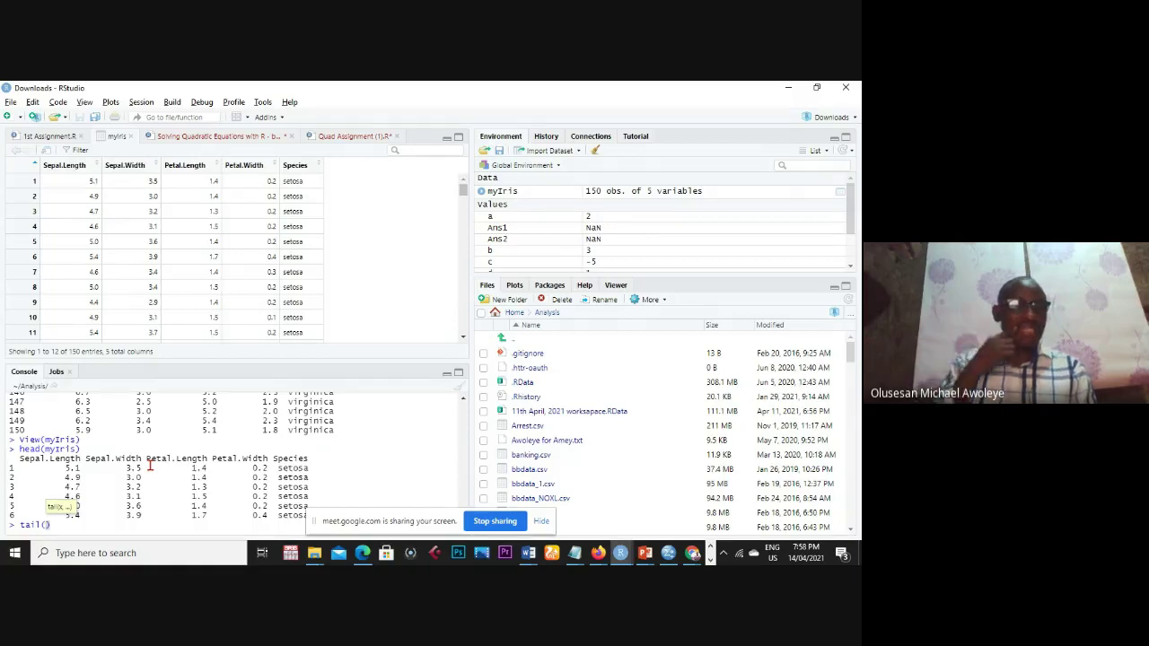
text(m)
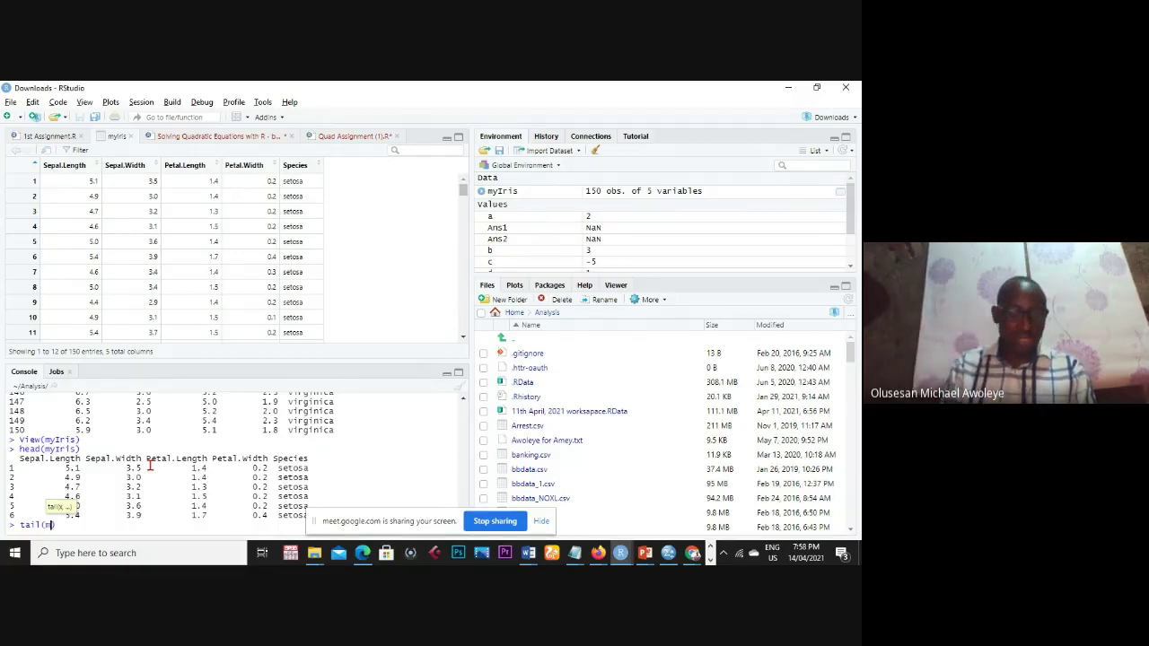
text(yIris)
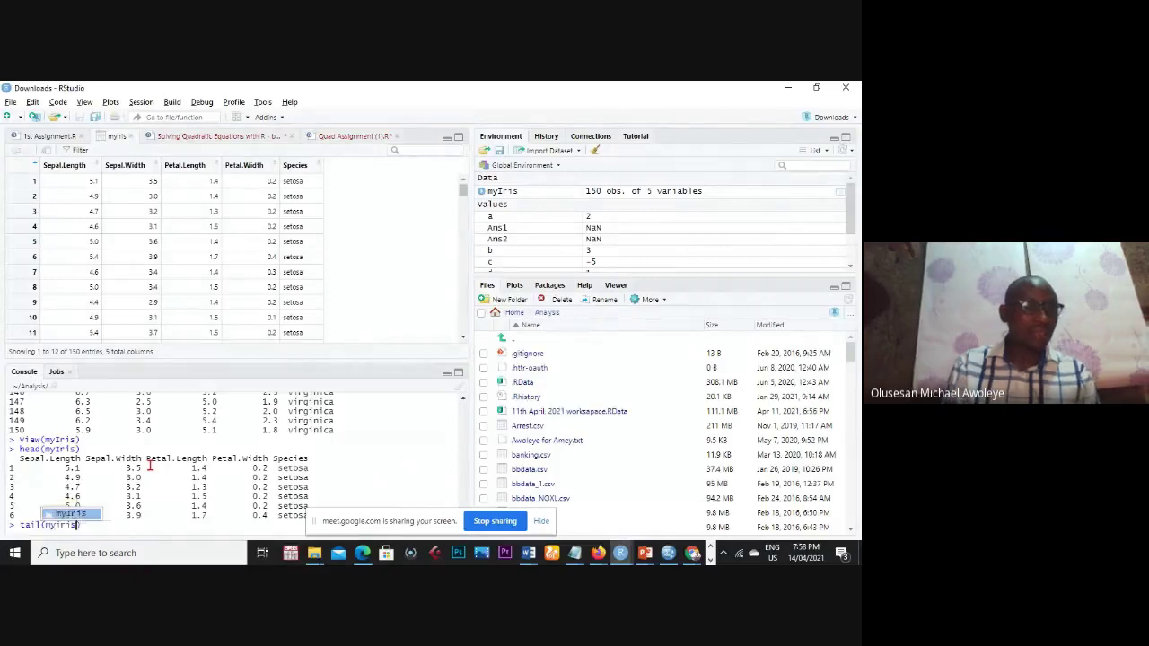
key(Return)
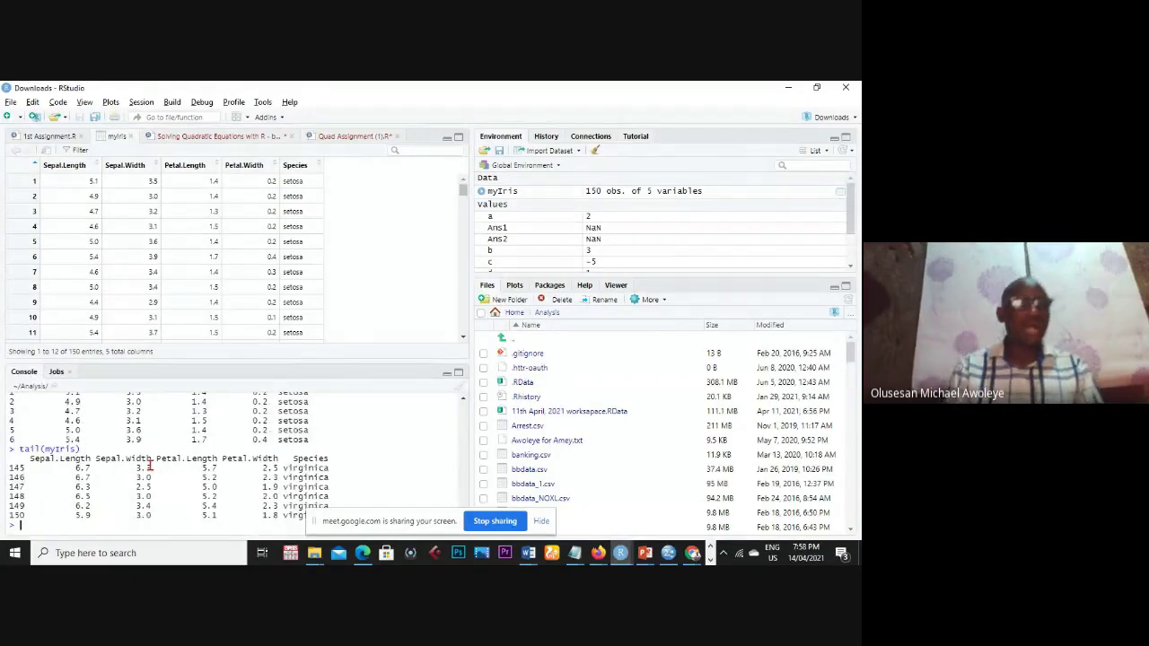
scroll(150, 464, up, 1)
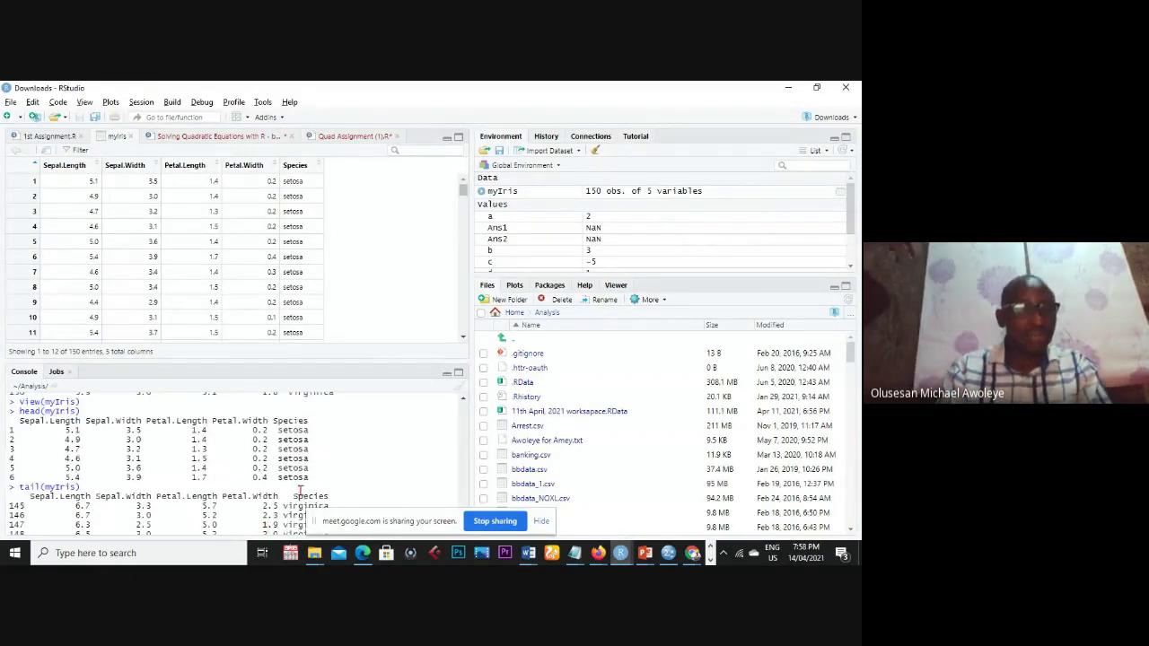
scroll(300, 498, down, 1)
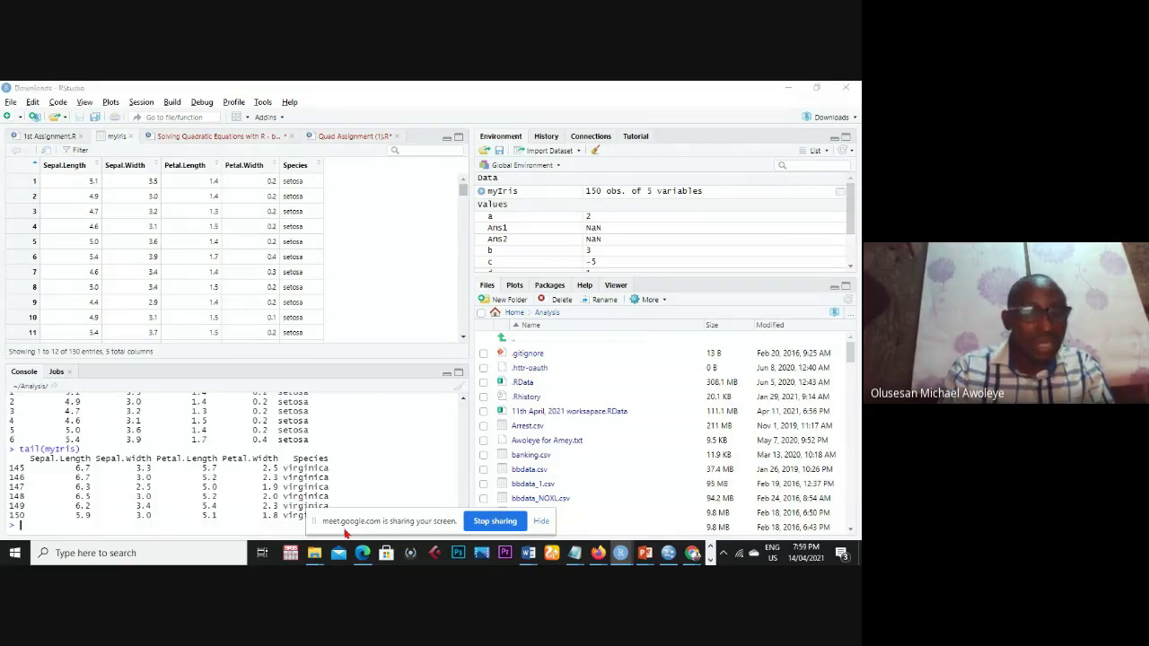
- Move the screen-sharing bar clear of the console output and run dim(myIris) to get the data set's dimensions
drag(352, 527, 503, 543)
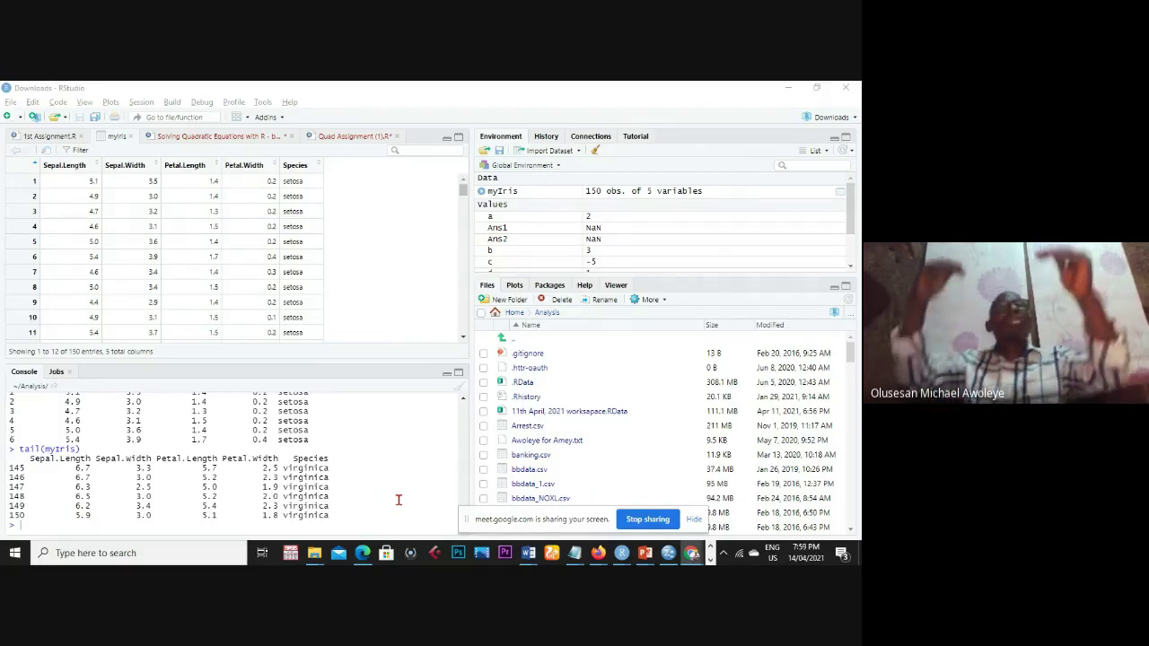
click(52, 524)
text(ci)
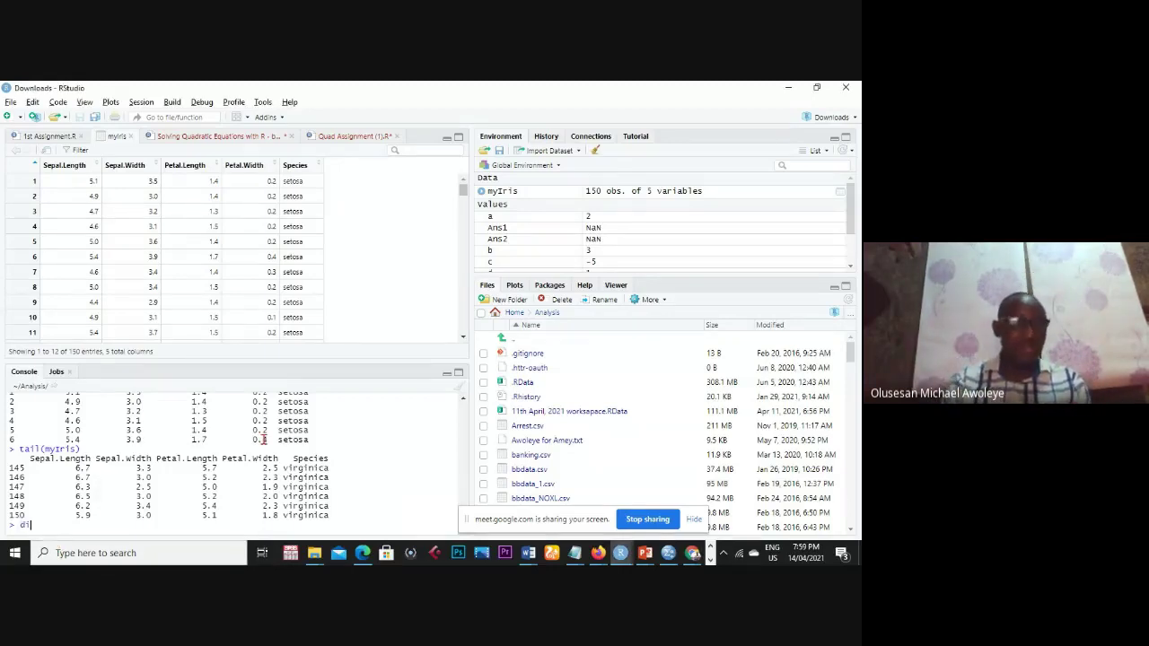
text(m()
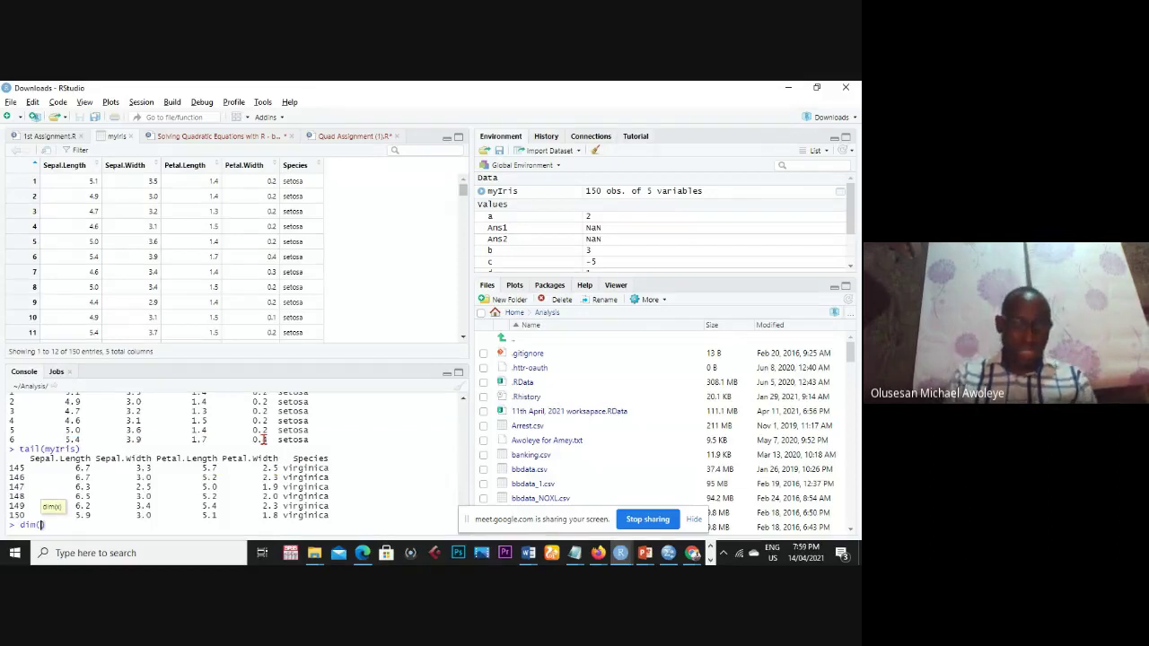
text(my)
text(Iri)
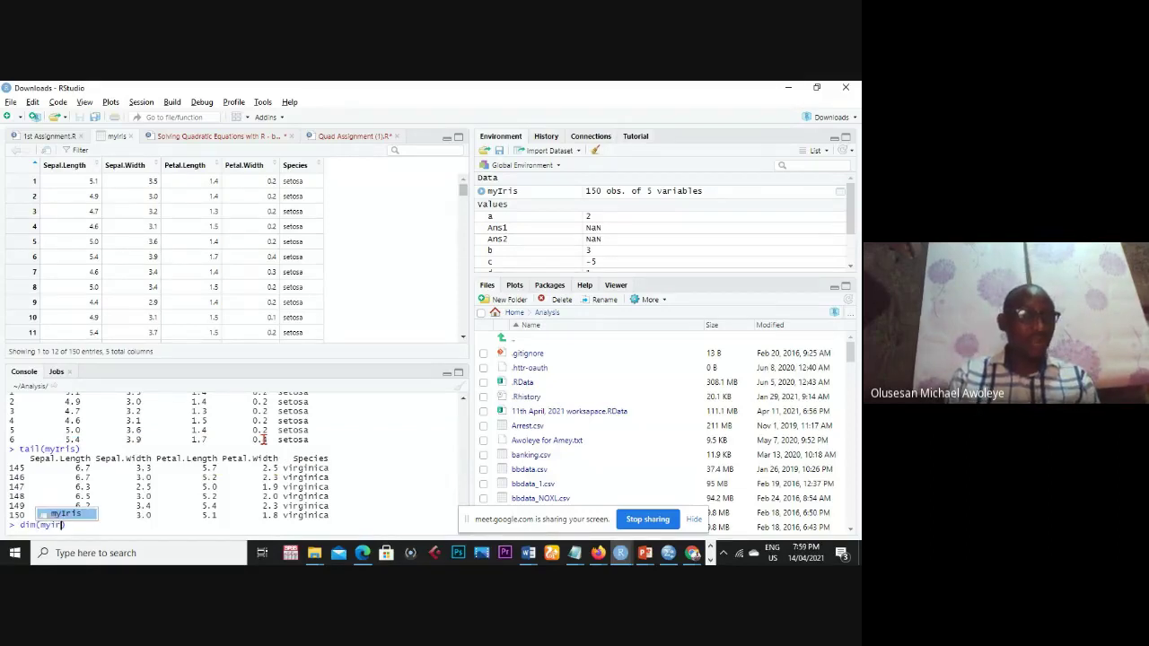
text(s)
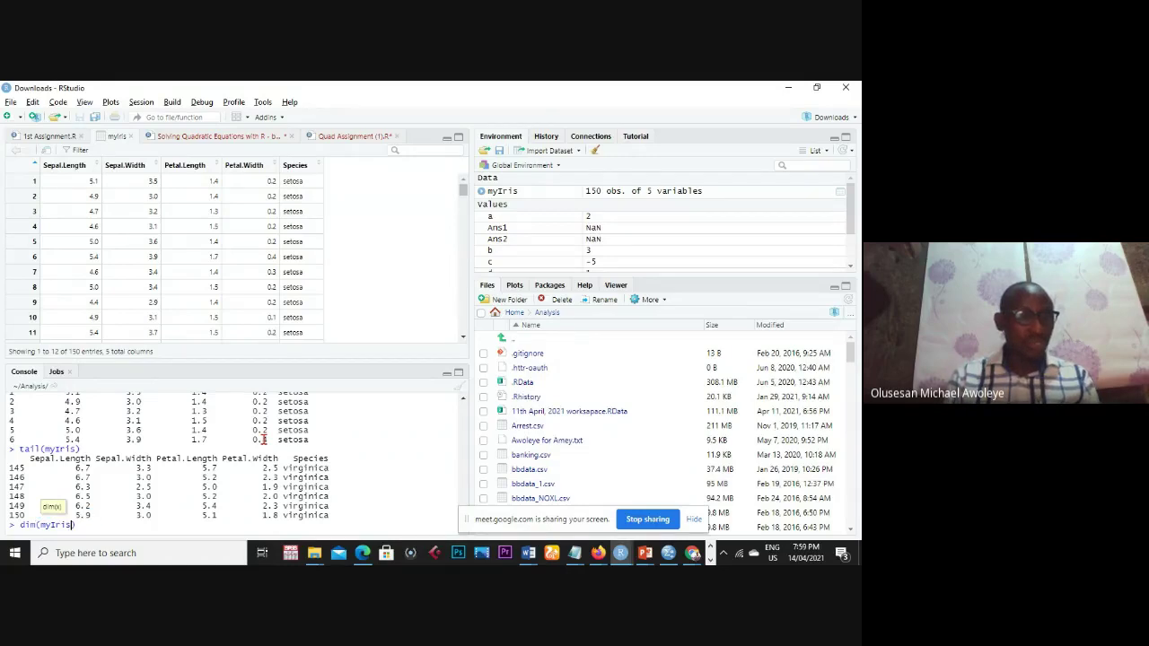
key(Return)
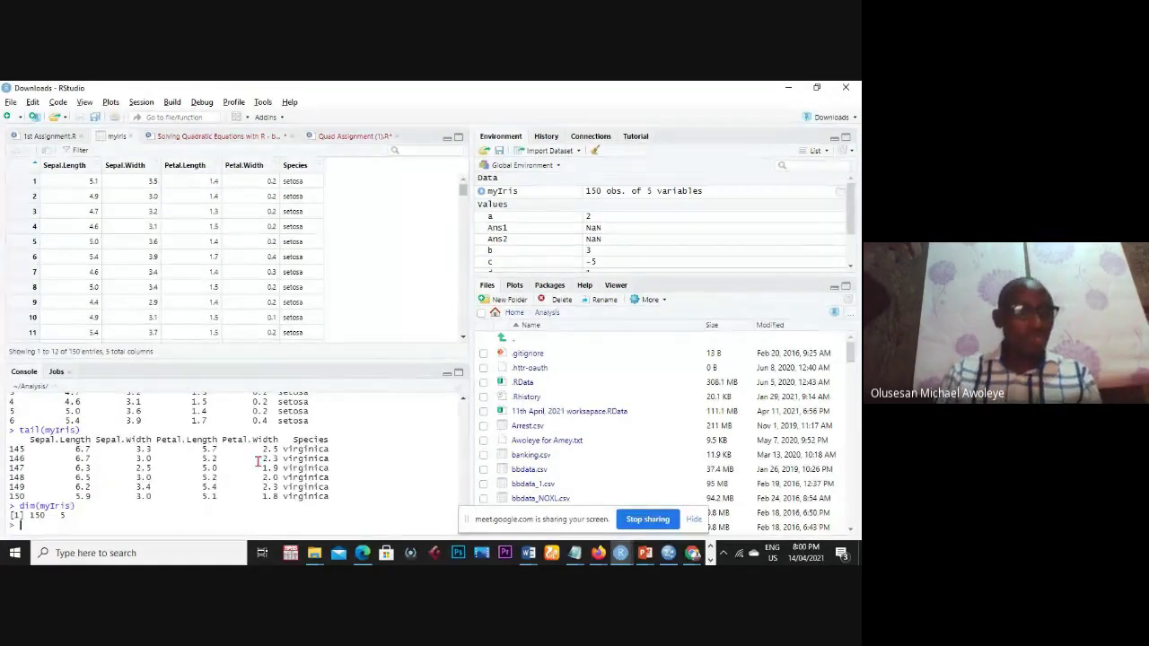
- Run summary(myIris) in the console and highlight the resulting summary statistics for review
text(summ)
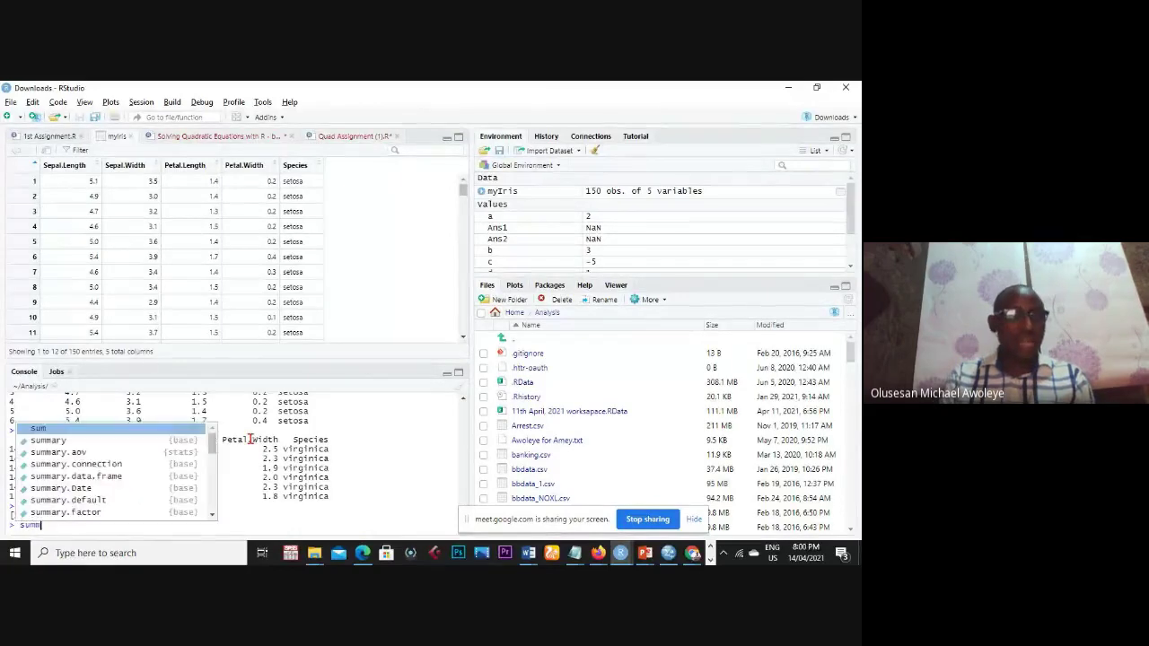
text(ary()
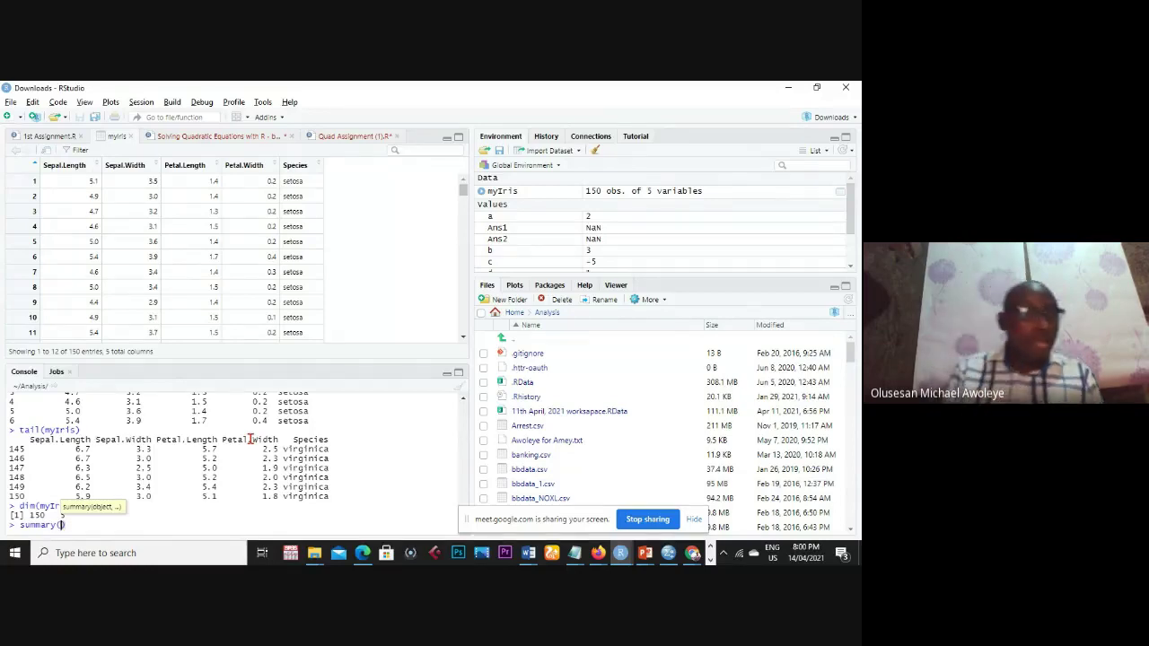
text(myIris)
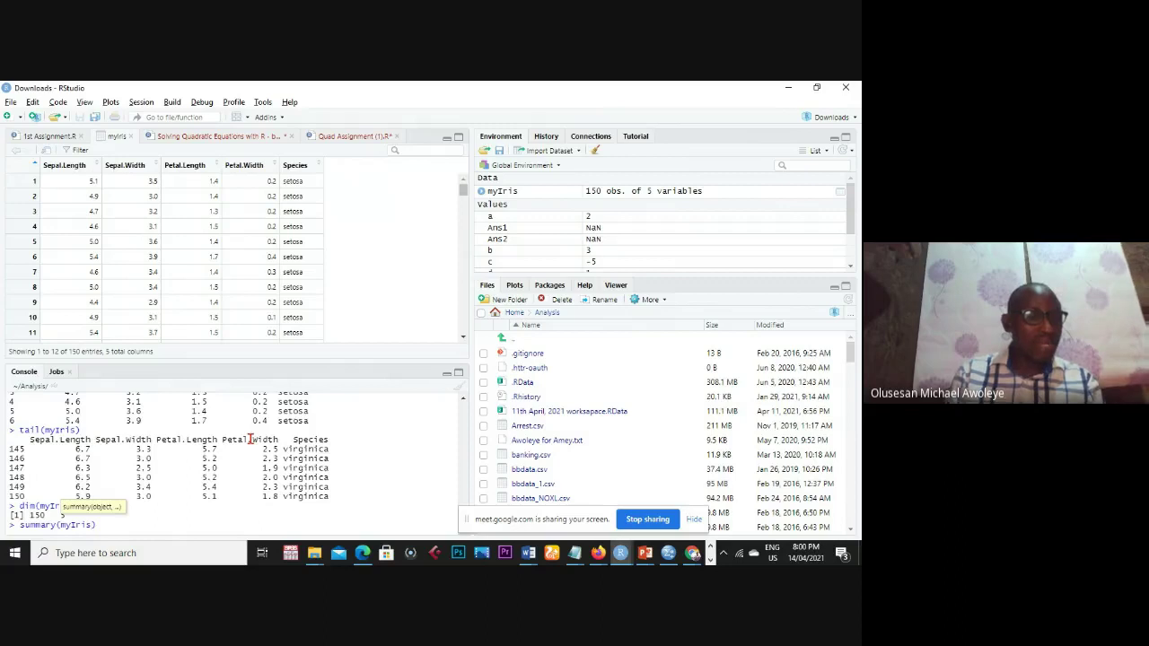
key(Return)
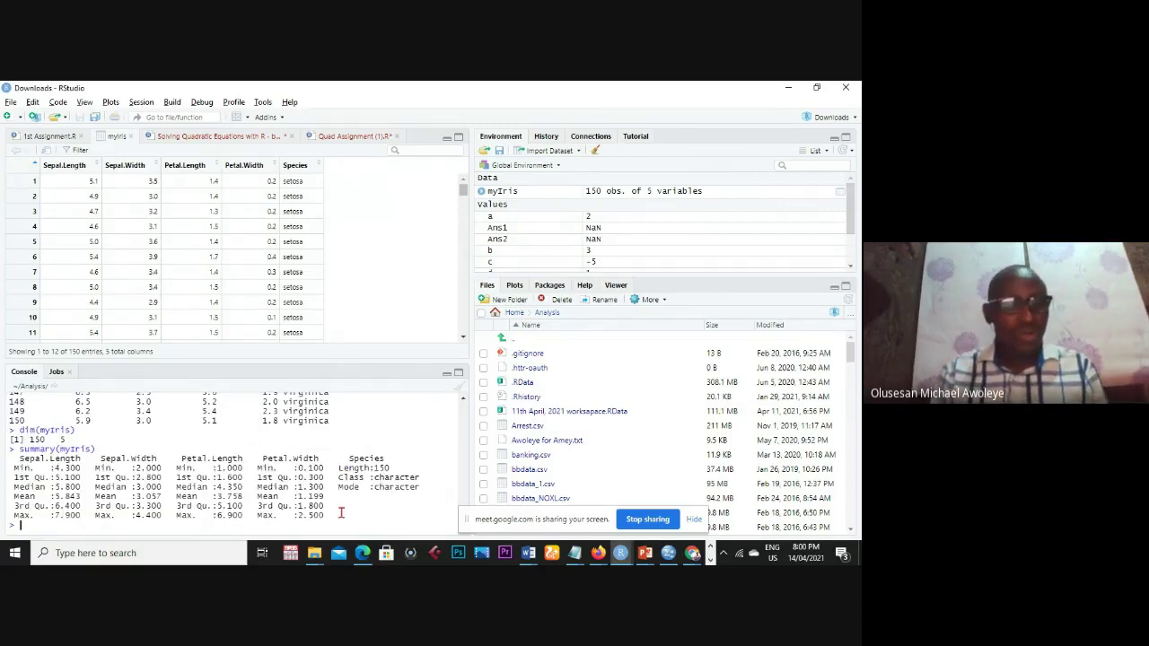
drag(341, 512, 12, 460)
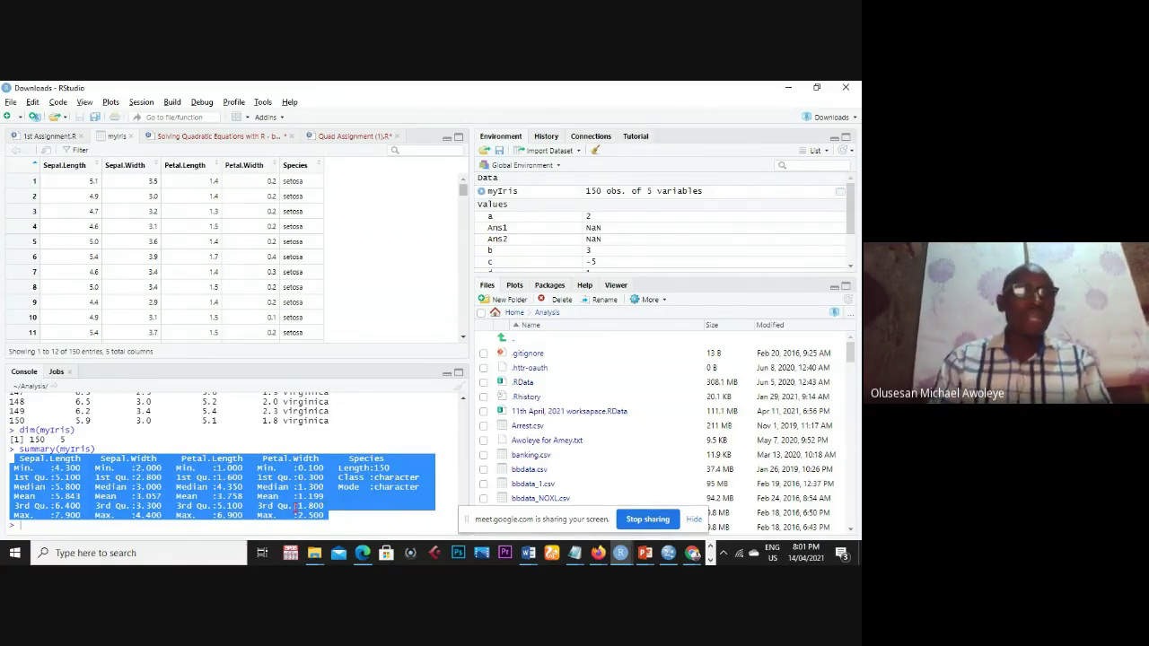
click(70, 527)
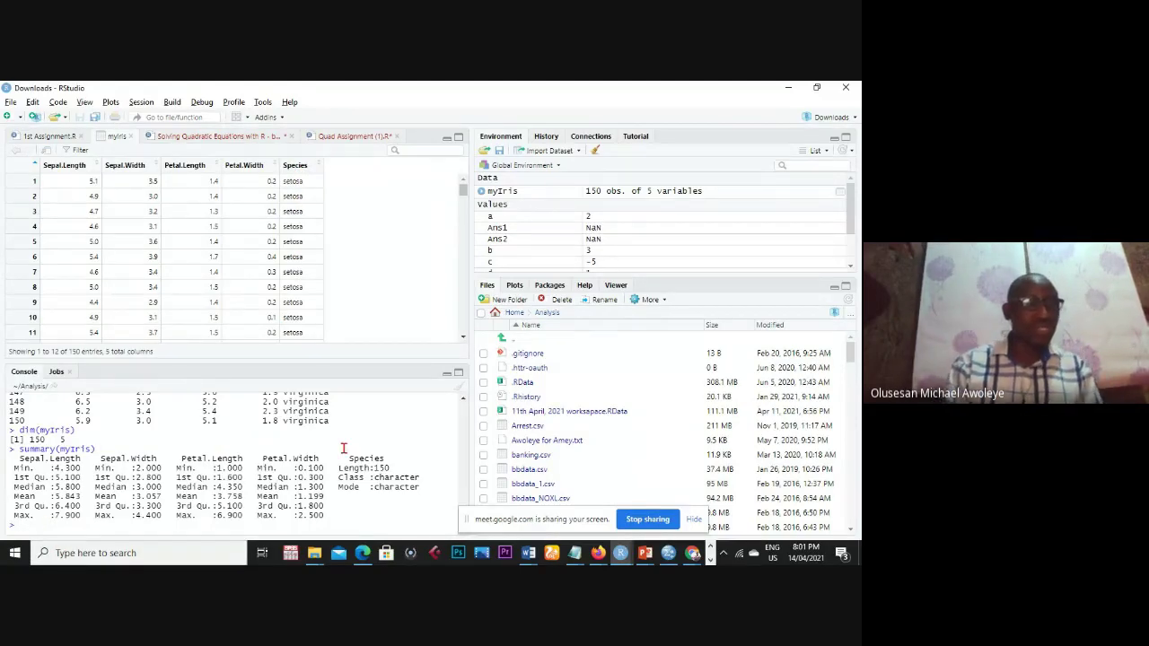
key(Up)
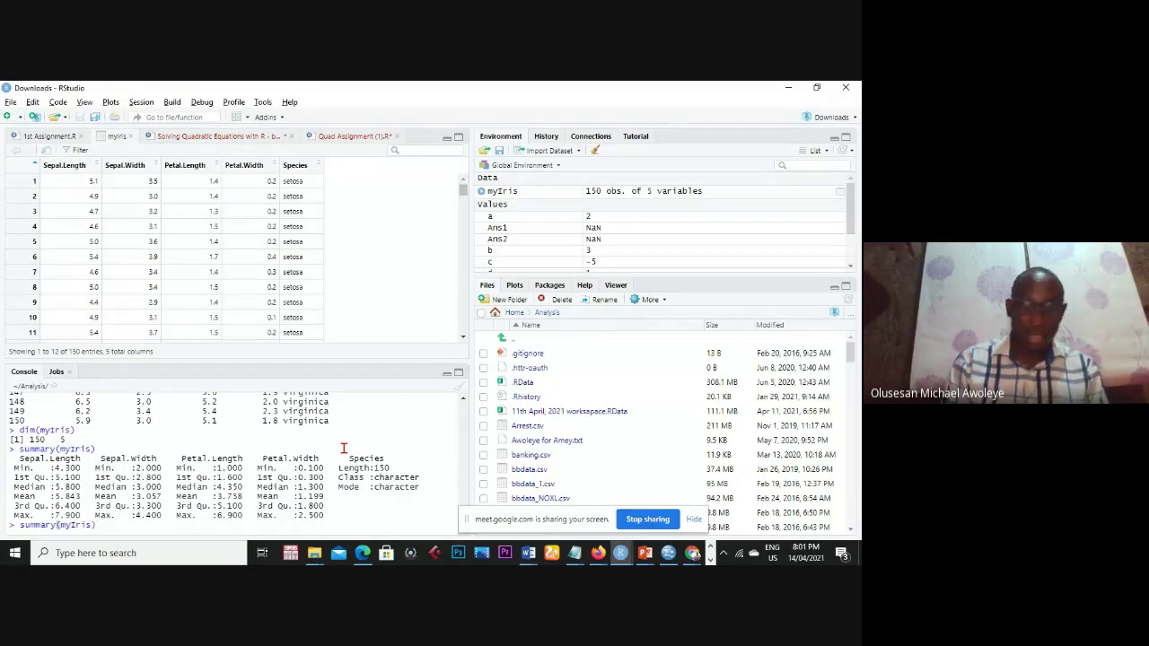
key(Escape)
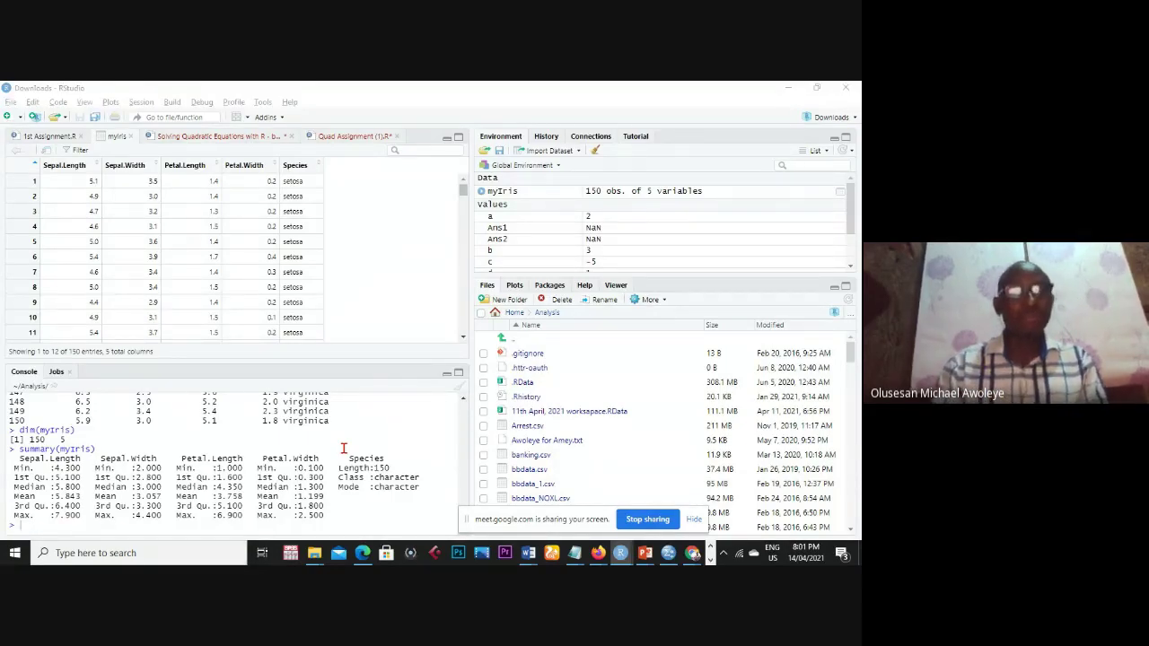
- Switch to the Week-2 PowerPoint presentation and consult the "Working with the file" slide for the column selection command
key(alt+Tab)
key(alt+Tab)
key(alt+Tab)
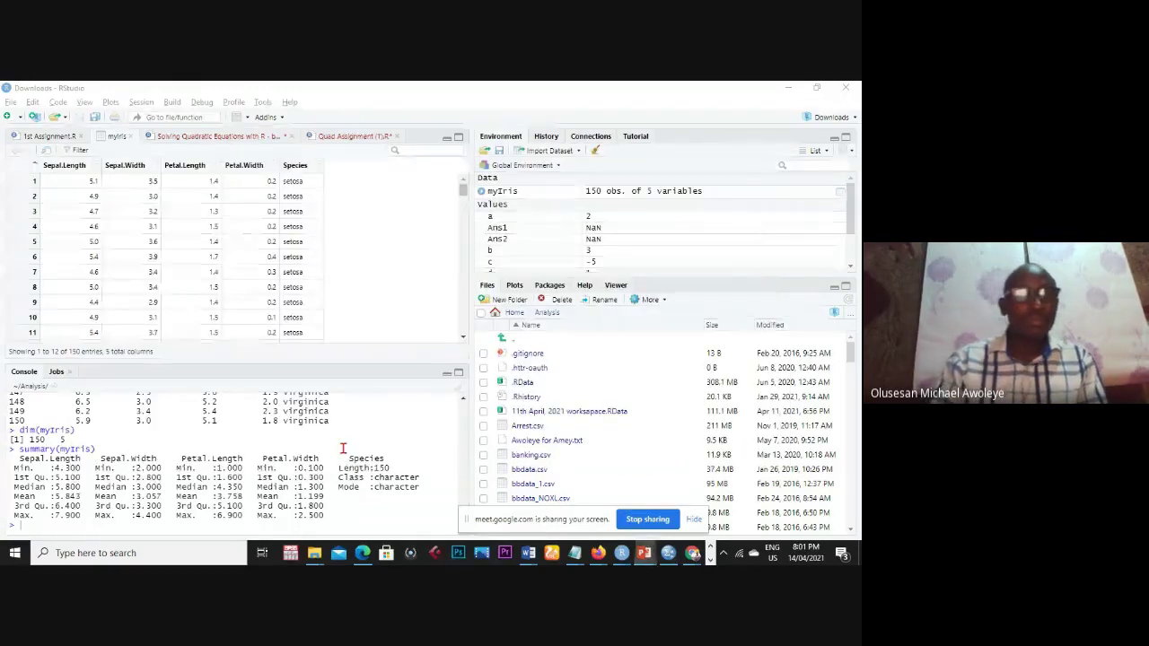
key(alt+Tab)
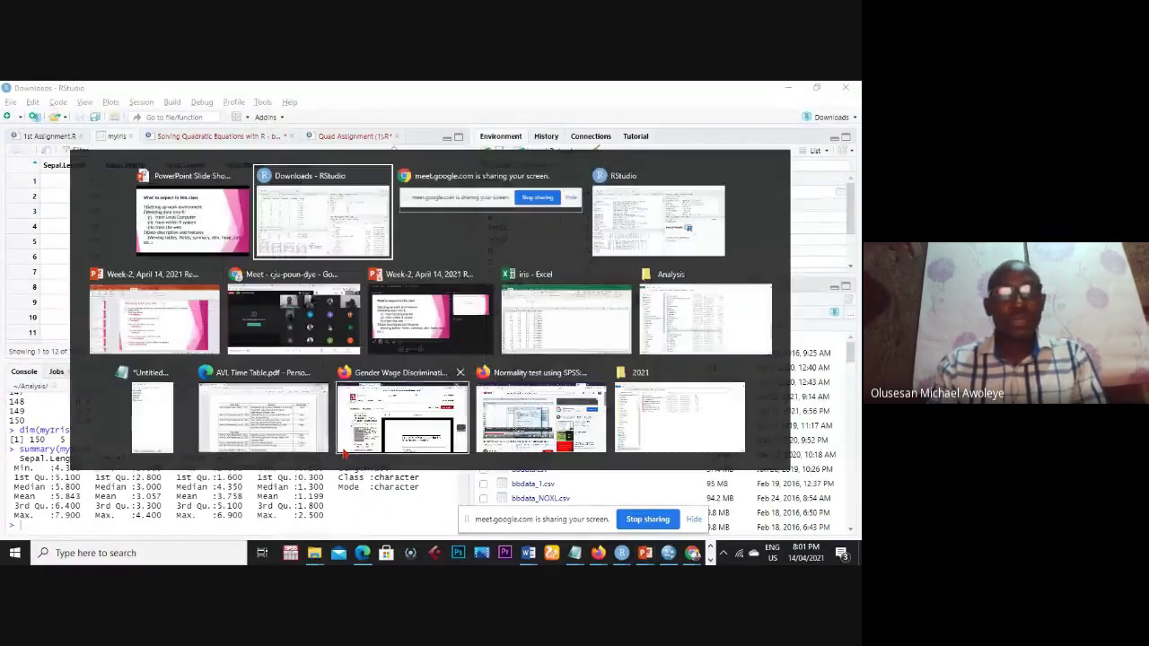
click(179, 332)
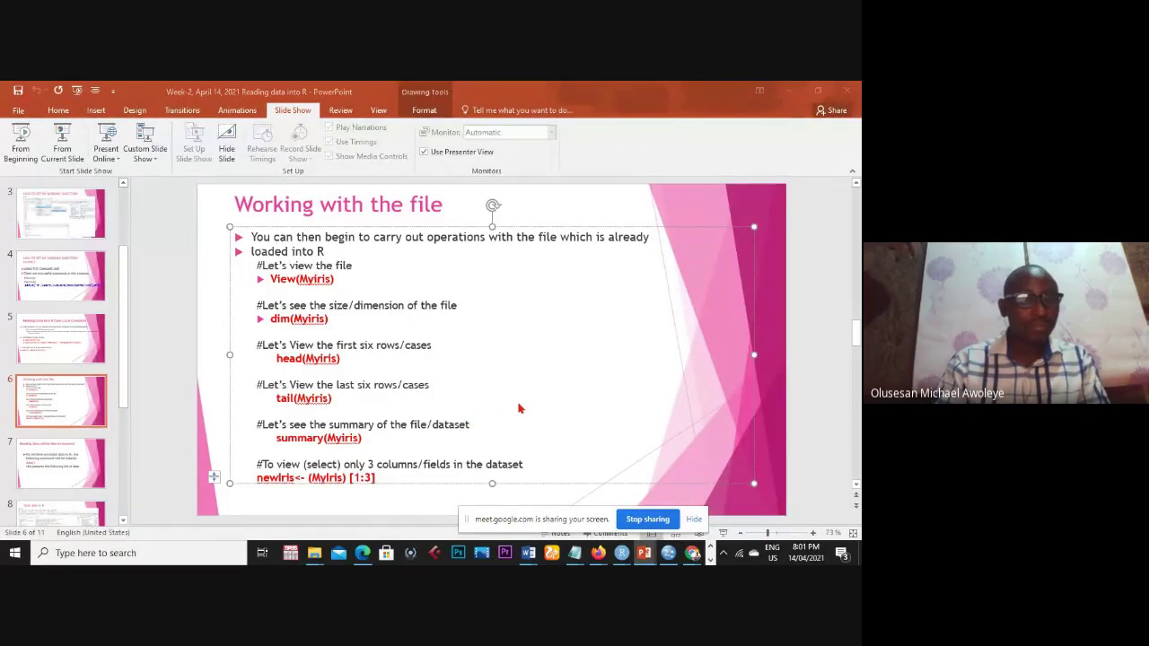
- Switch to RStudio and start an assignment to an object named NewMyiris in the console
key(alt+Tab)
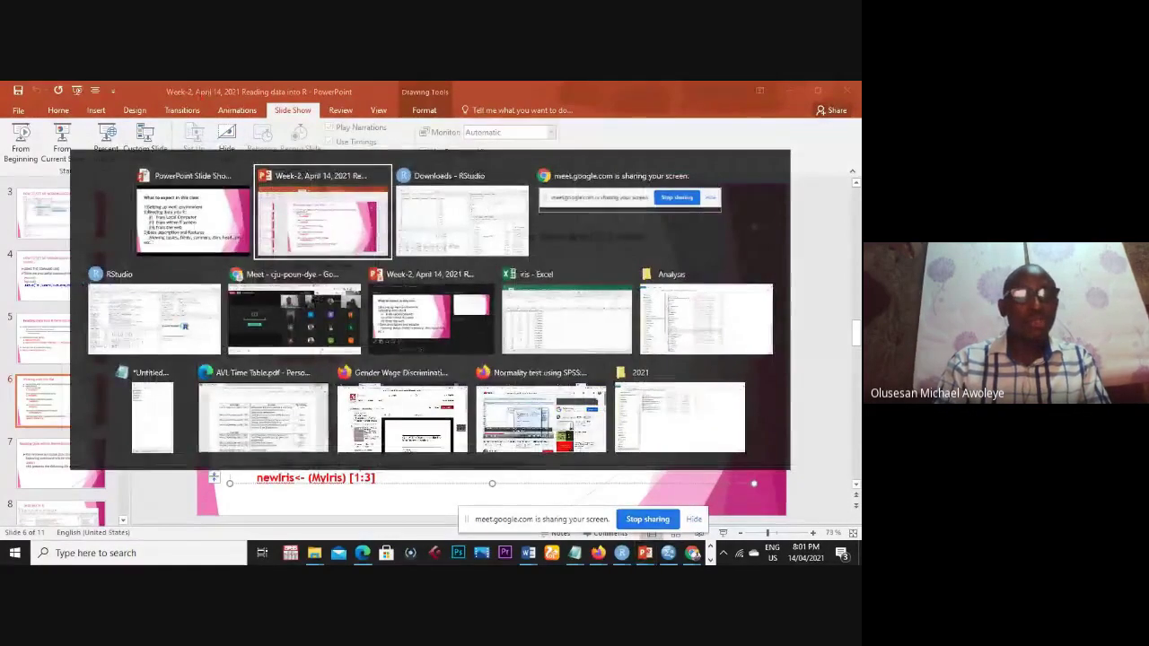
click(180, 311)
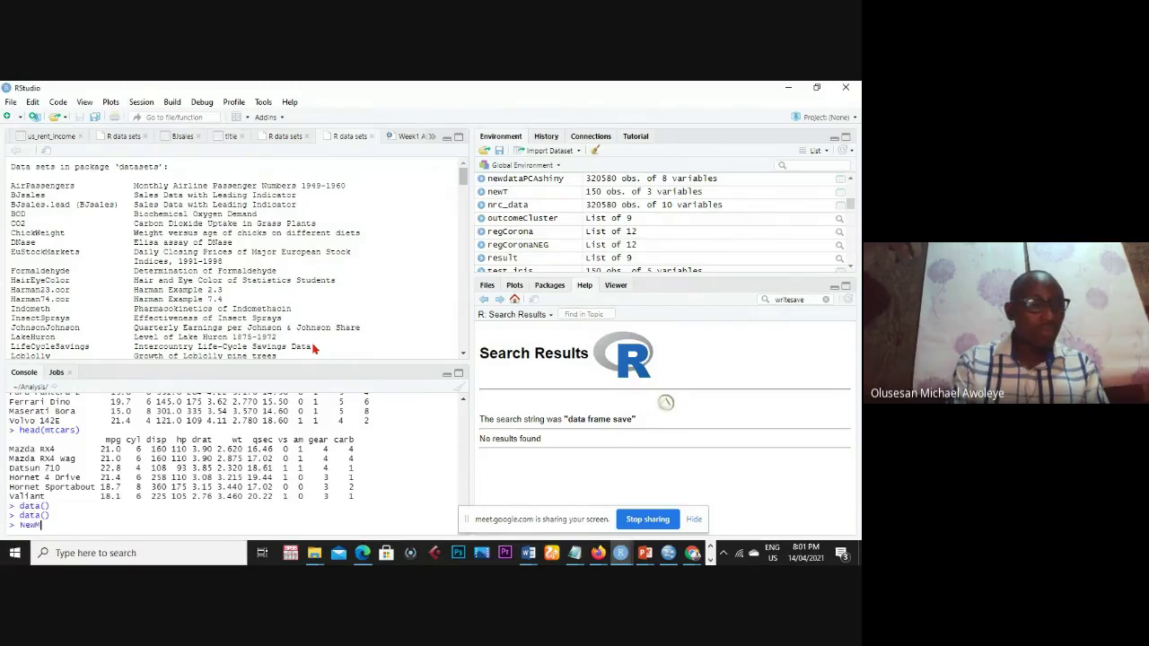
text(yiris<-)
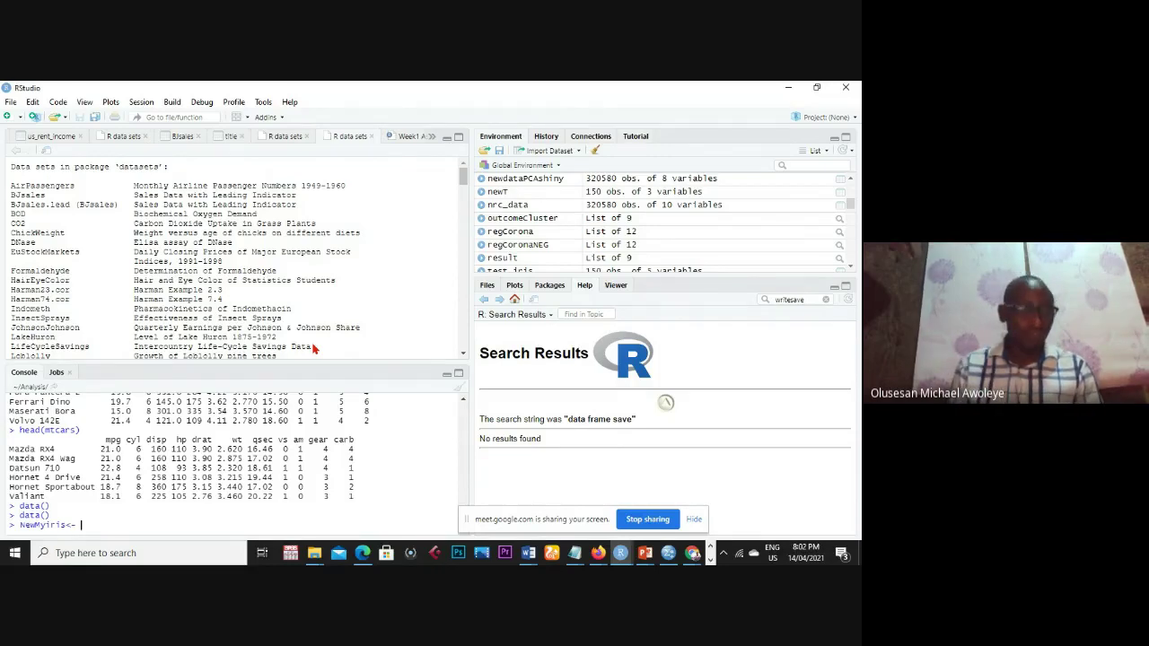
text(C:\Users\AWOLEYE\Documents\Analysis)
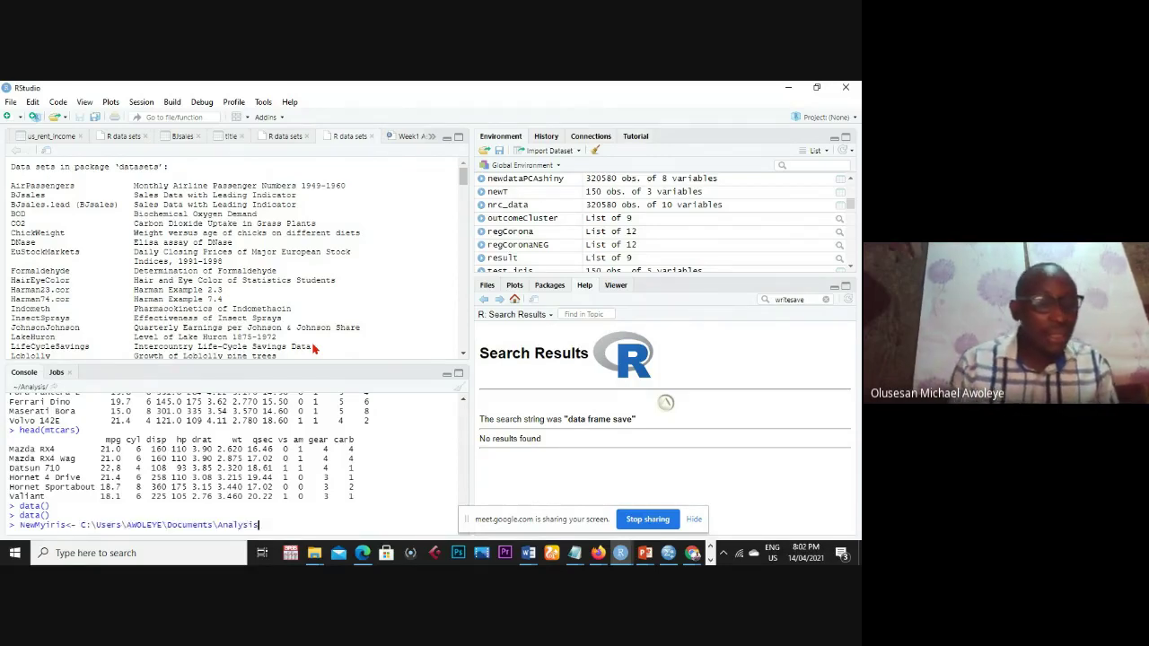
key(shift+Home)
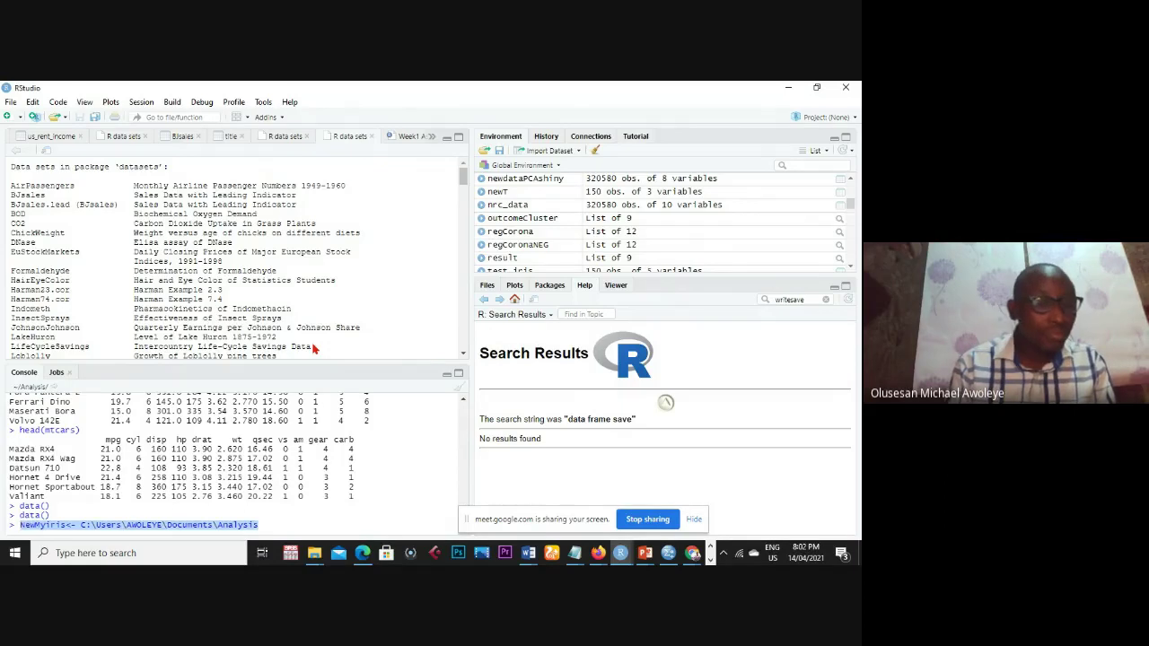
key(shift+Right)
key(shift+Right)
key(shift+Right)
key(shift+Right)
key(shift+Right)
key(shift+Right)
key(shift+Right)
key(shift+Right)
key(shift+Right)
key(shift+Right)
key(shift+Right)
key(BackSpace)
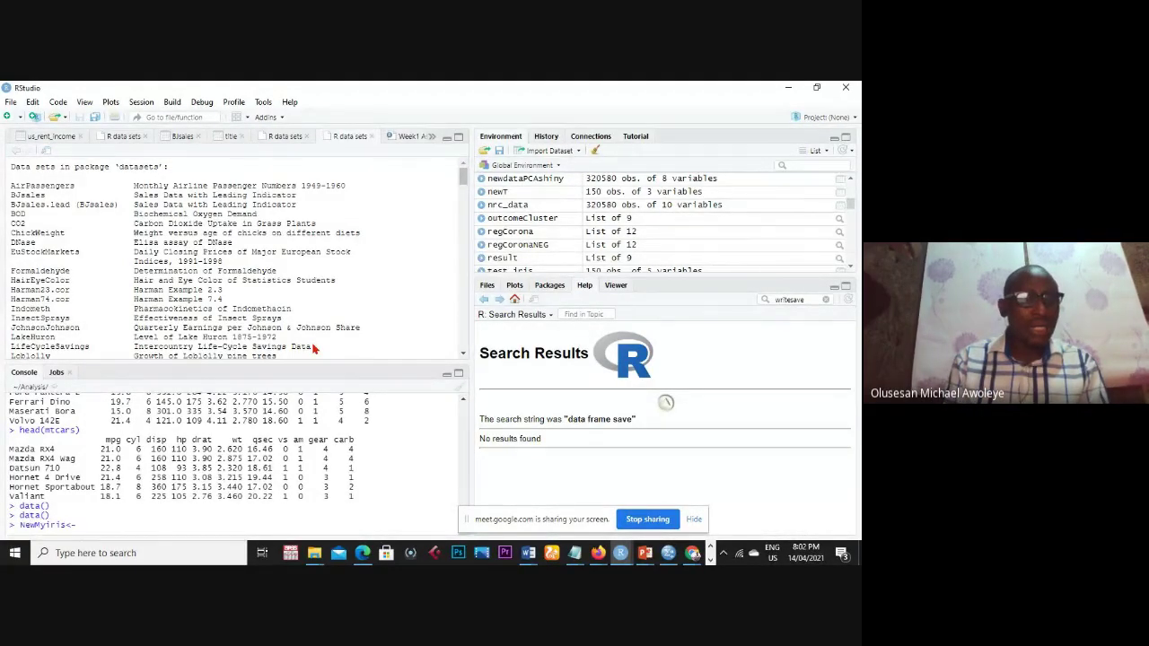
key(alt+Tab)
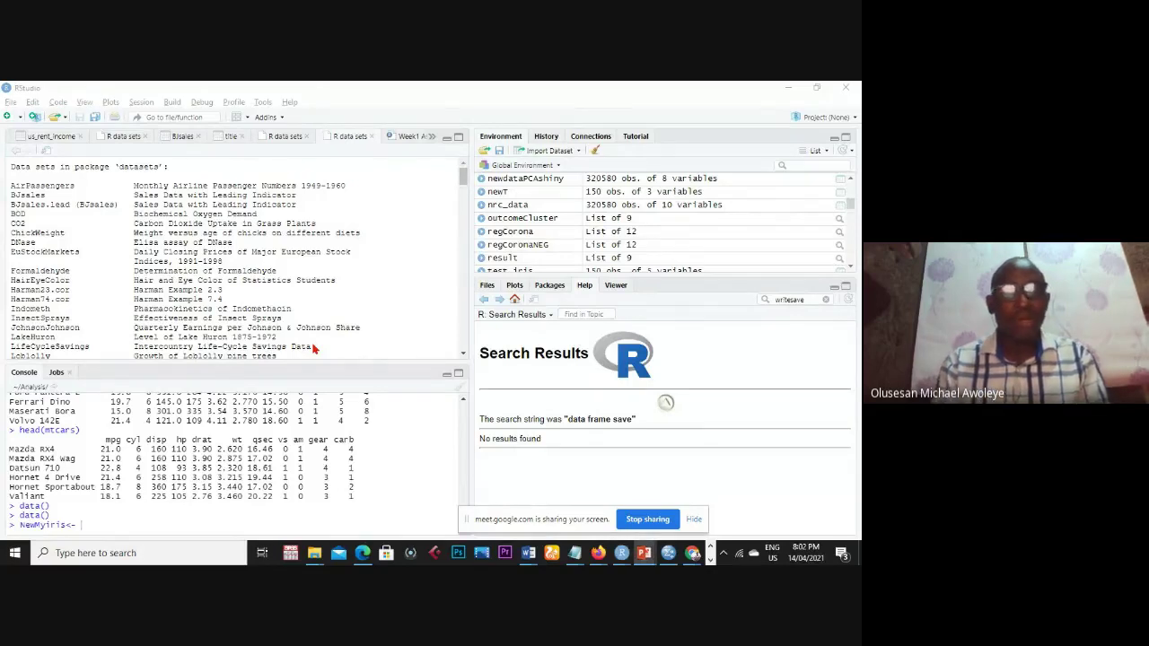
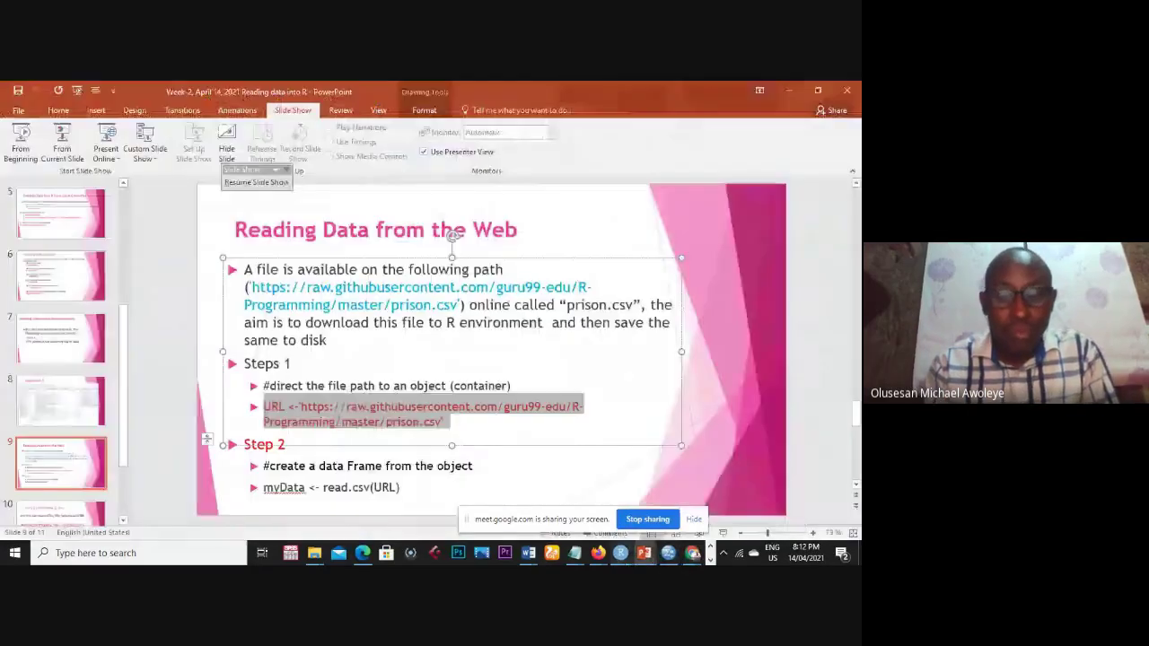
- Switch from the presentation to RStudio and clear the leftover myiris text from the console prompt
click(645, 553)
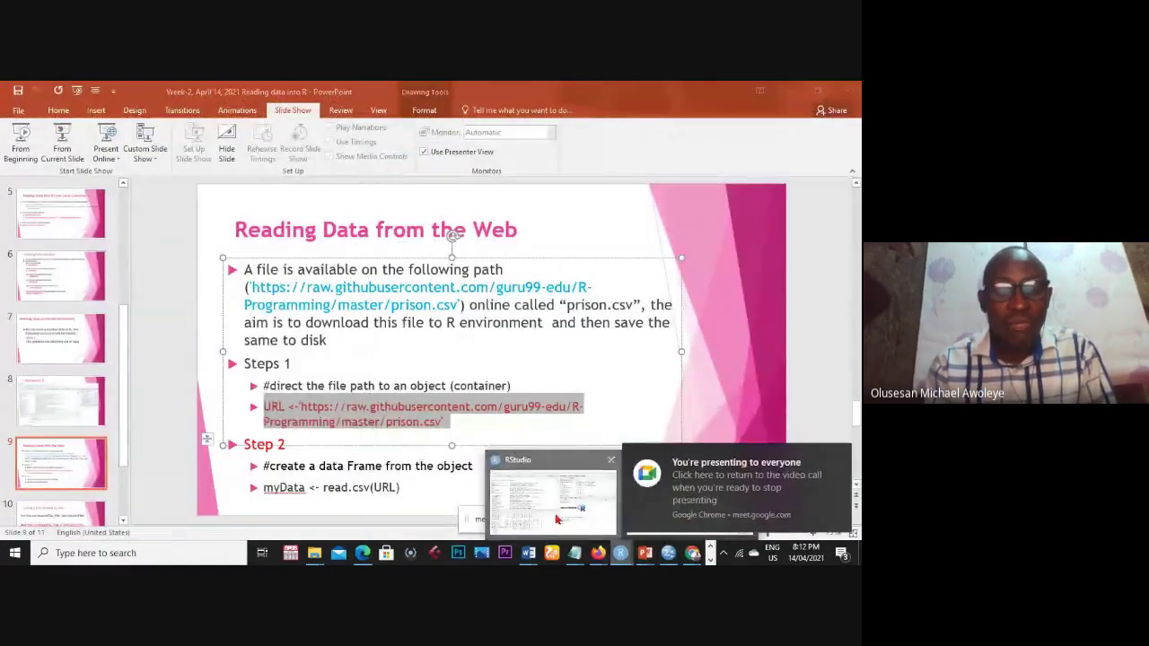
click(620, 553)
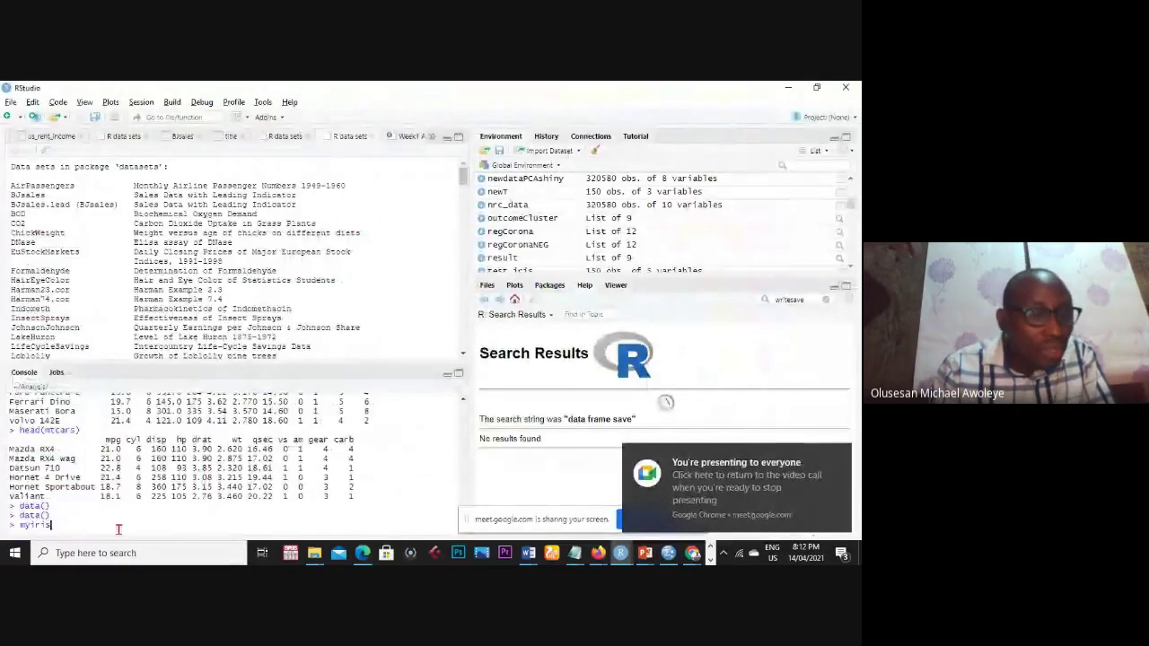
key(BackSpace)
key(BackSpace)
key(BackSpace)
key(BackSpace)
key(BackSpace)
key(BackSpace)
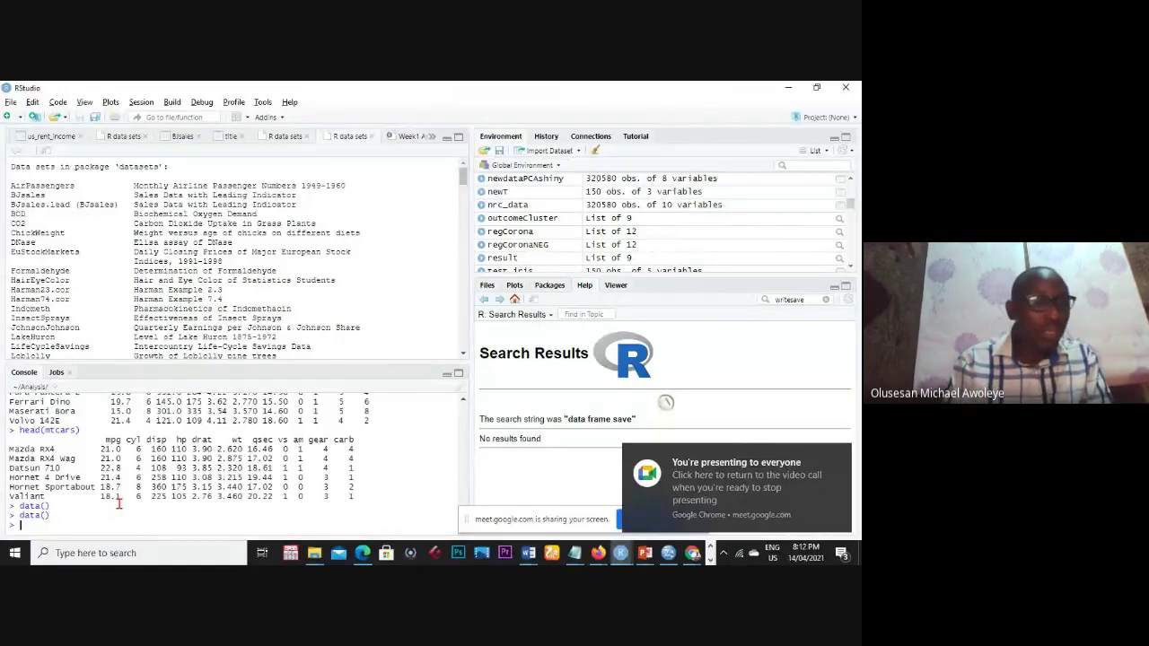
text(URL)
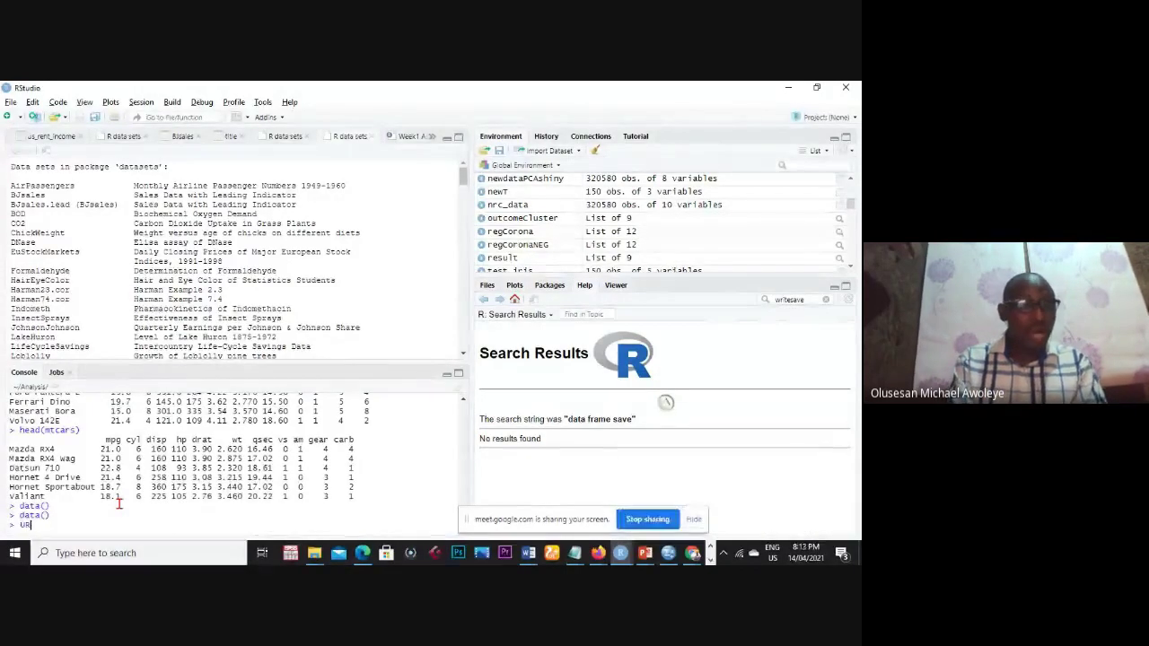
text(<-)
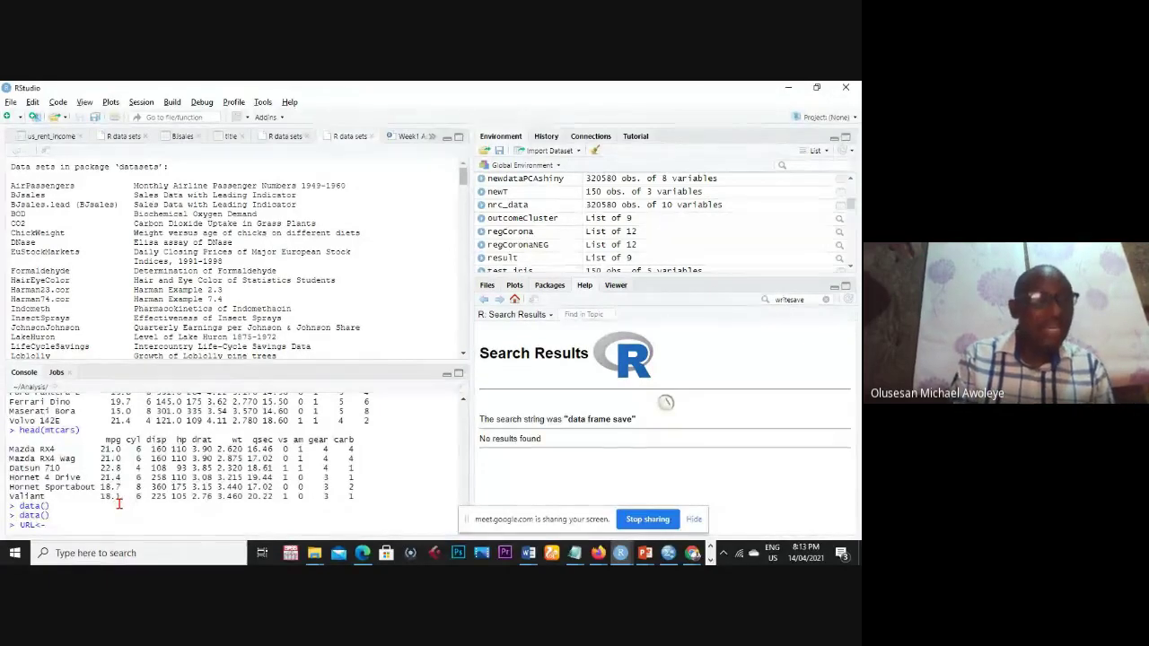
scroll(118, 504, up, 10)
scroll(118, 503, down, 10)
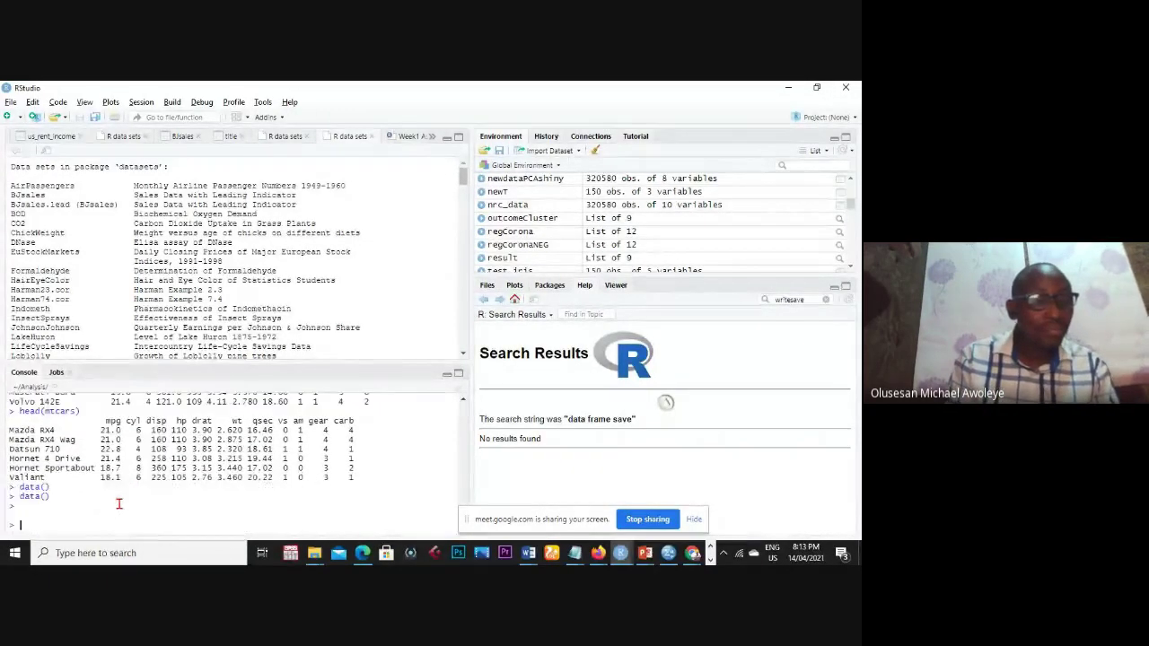
scroll(117, 503, up, 5)
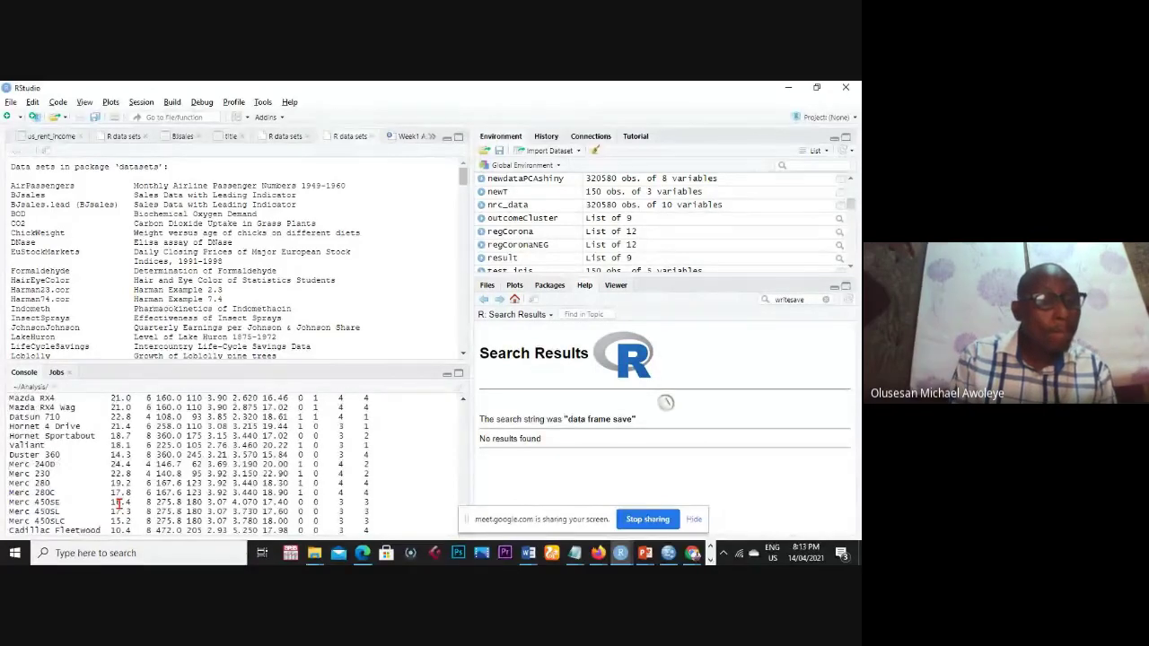
key(Return)
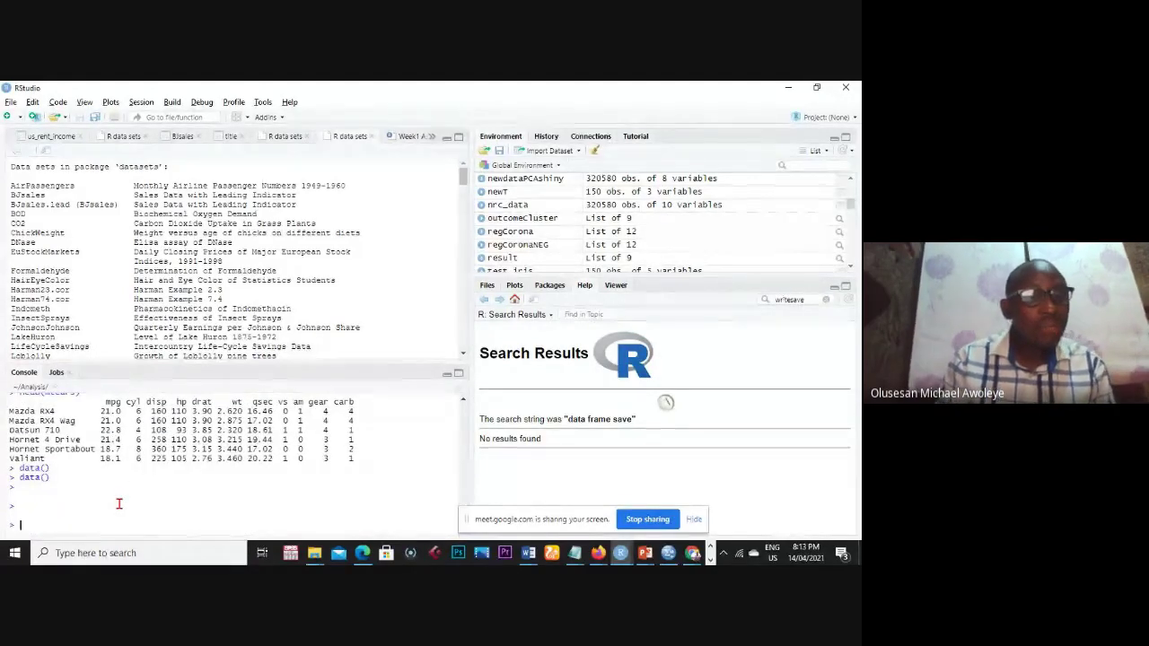
- Try to copy the highlighted URL assignment line from the PowerPoint slide "Reading Data from the Web" into the RStudio console
key(alt+Tab)
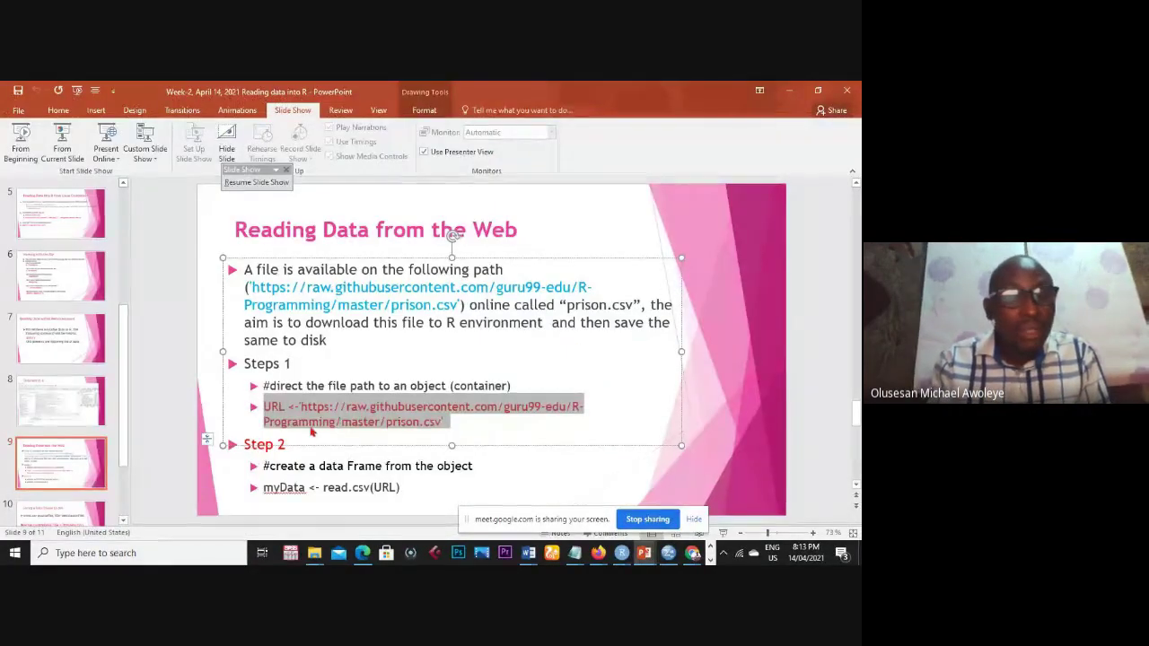
right_click(341, 417)
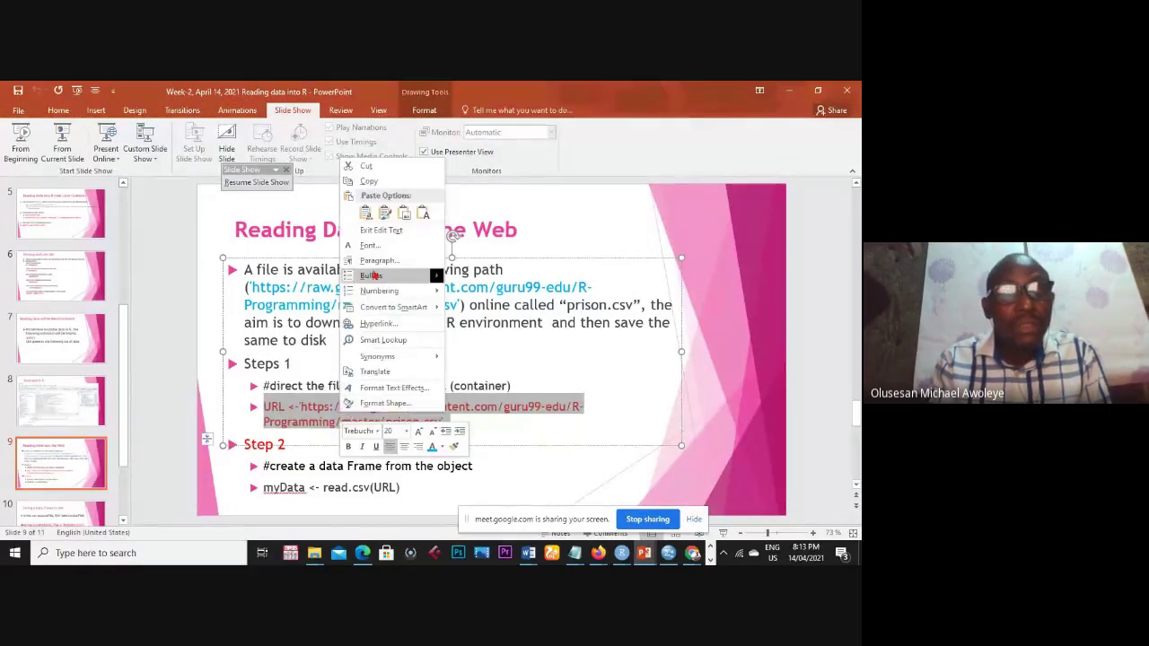
click(371, 185)
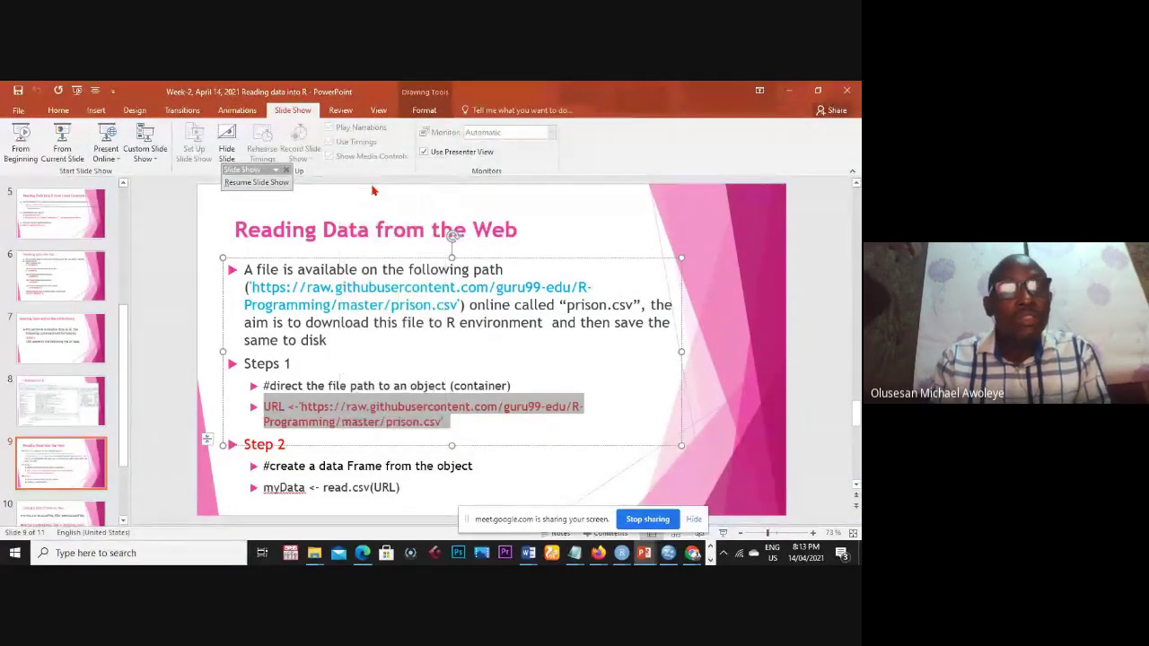
key(alt+Tab)
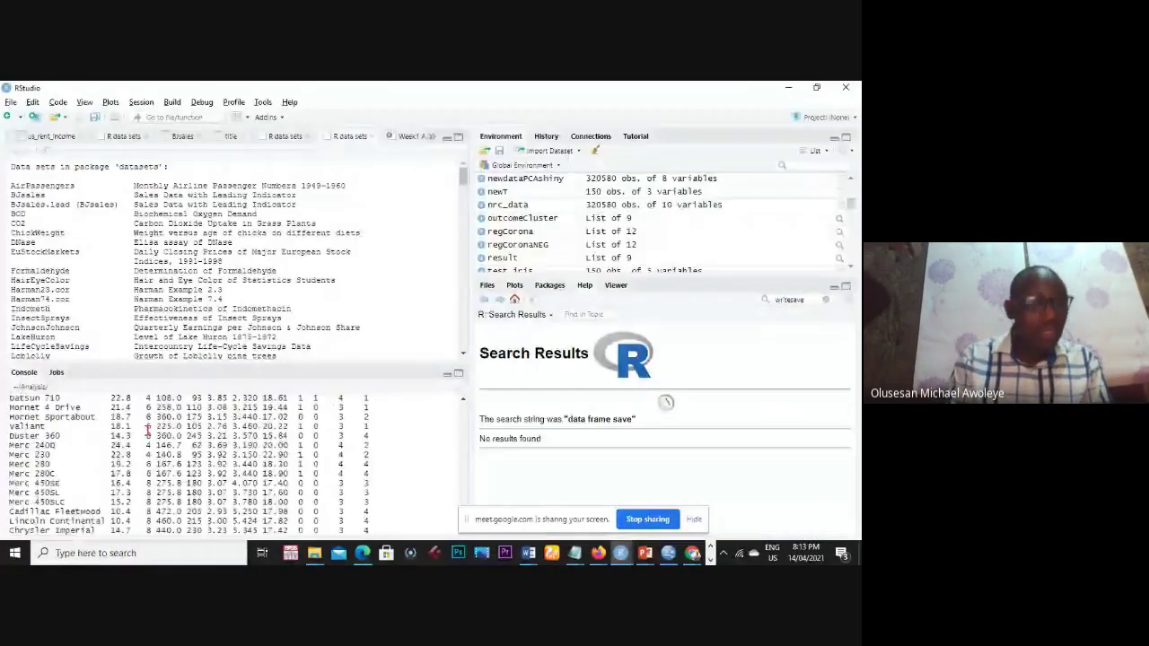
scroll(148, 431, down, 5)
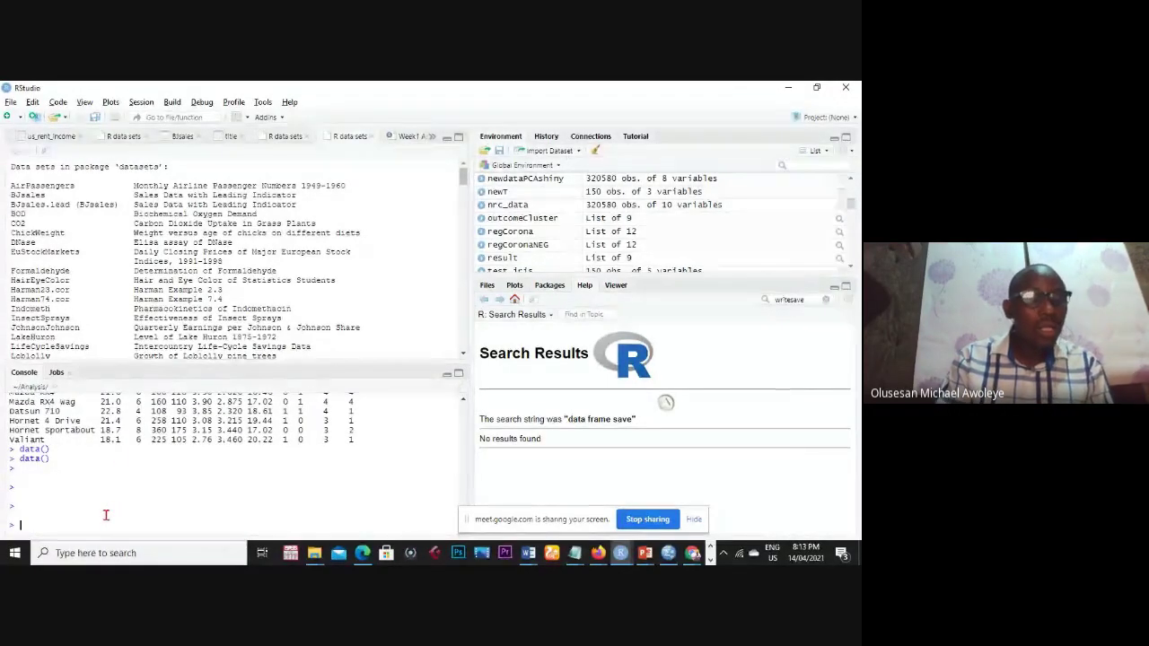
- Switch to PowerPoint and copy the prison.csv web address from the first bullet of the "Reading Data from the Web" slide
key(alt+Tab)
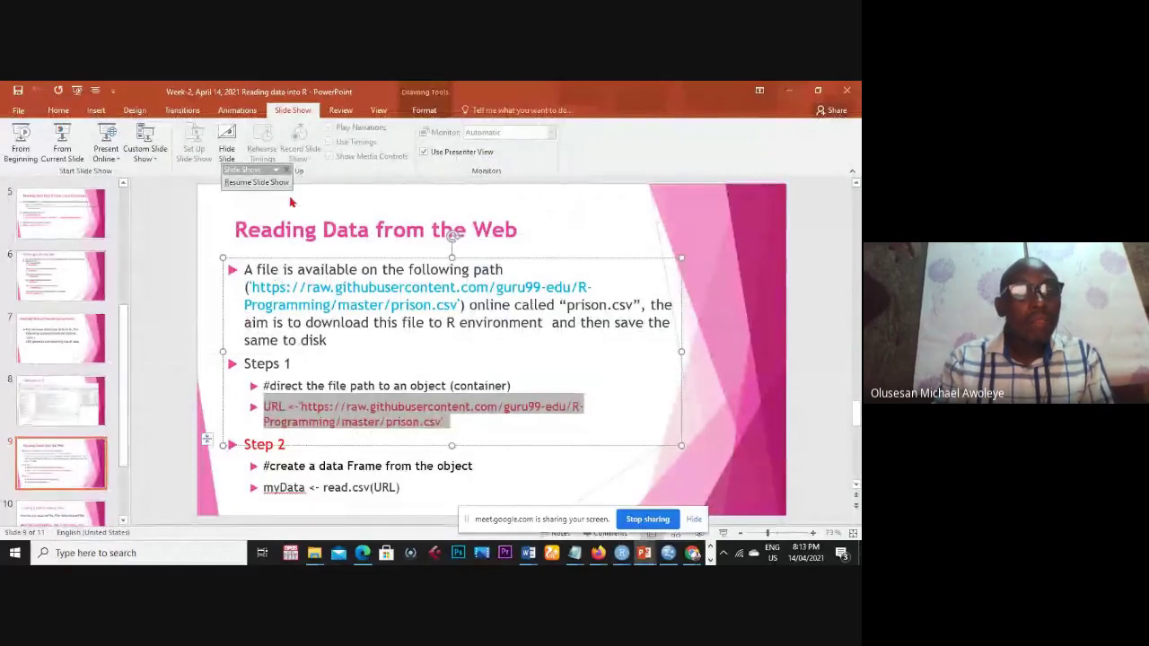
click(346, 287)
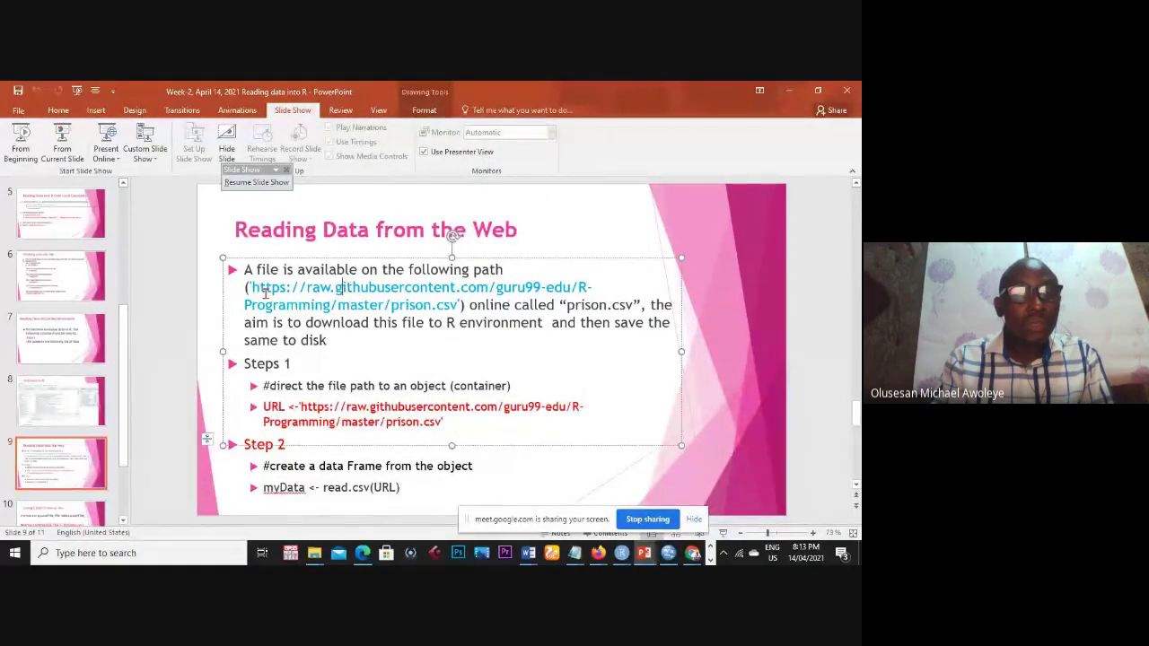
drag(255, 288, 442, 290)
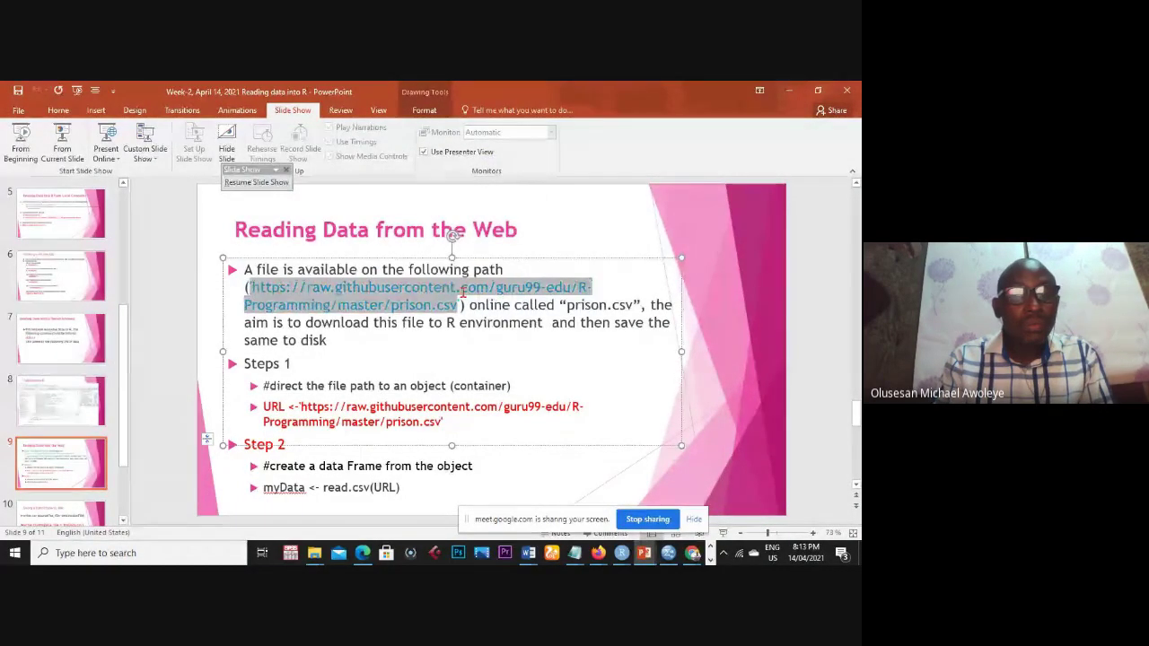
right_click(430, 295)
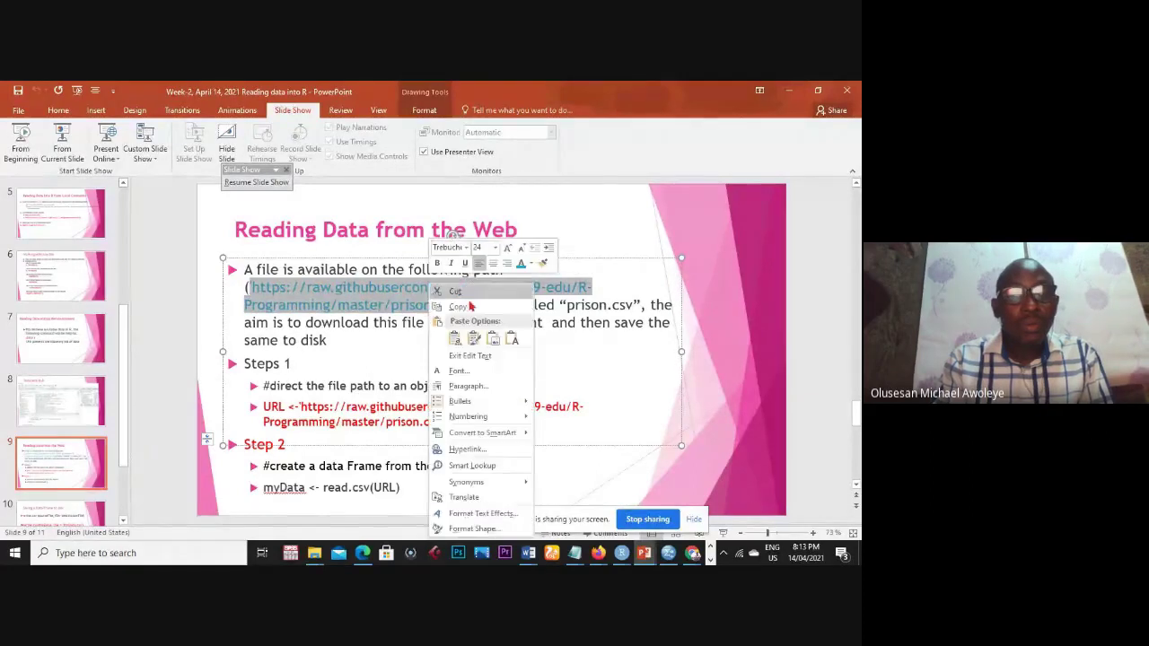
click(465, 296)
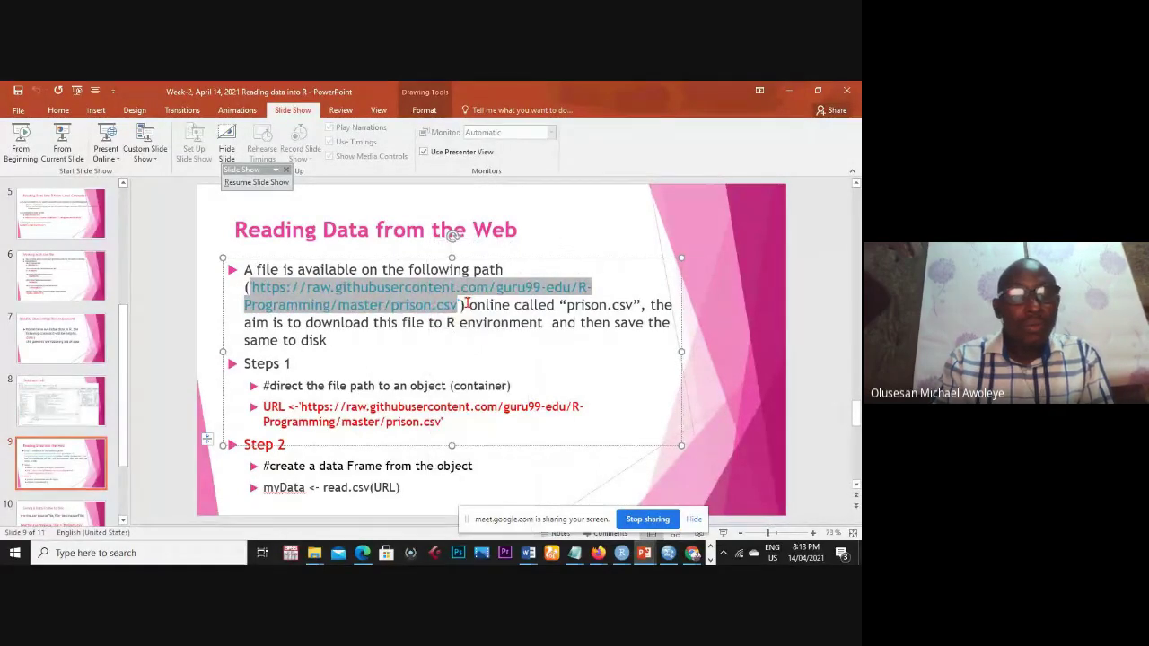
- Switch to RStudio and paste the copied prison.csv web address at the console prompt, enclosed in single quotes
key(alt+Tab)
text(')
key(ctrl+v)
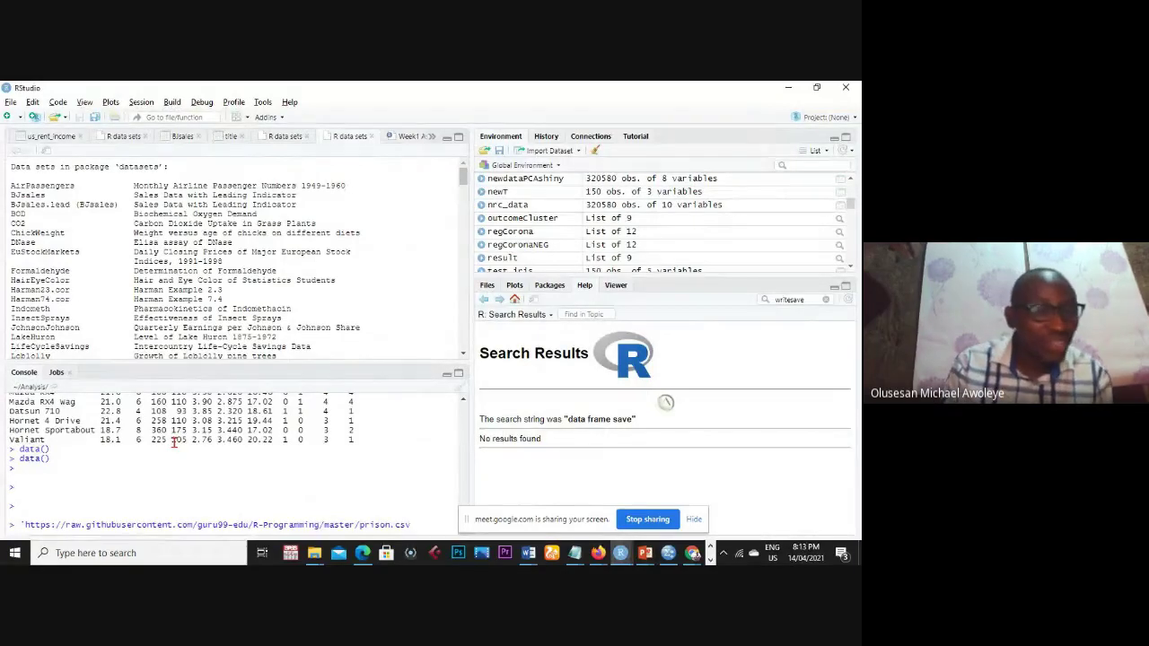
key(alt+Tab)
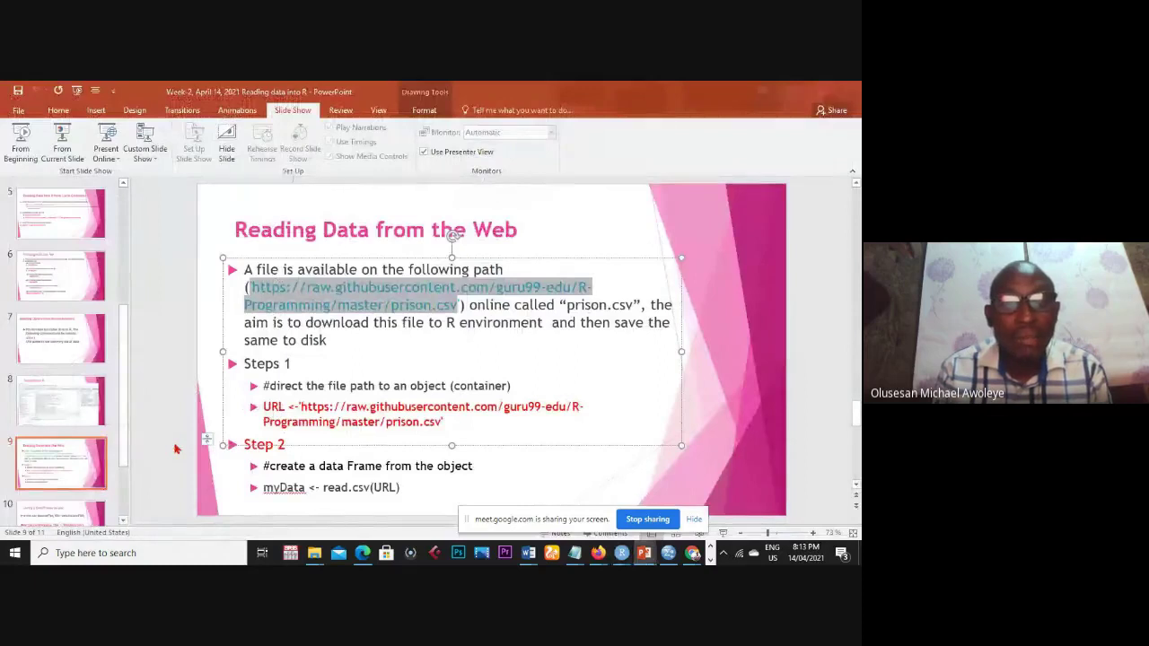
key(alt+Tab)
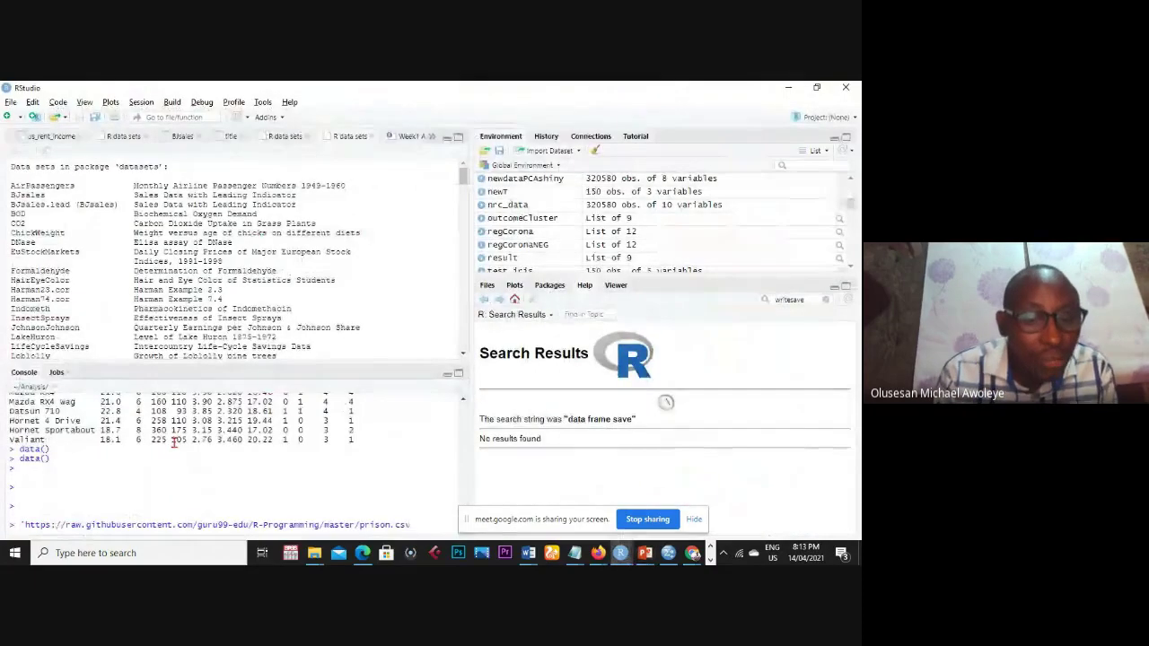
text(')
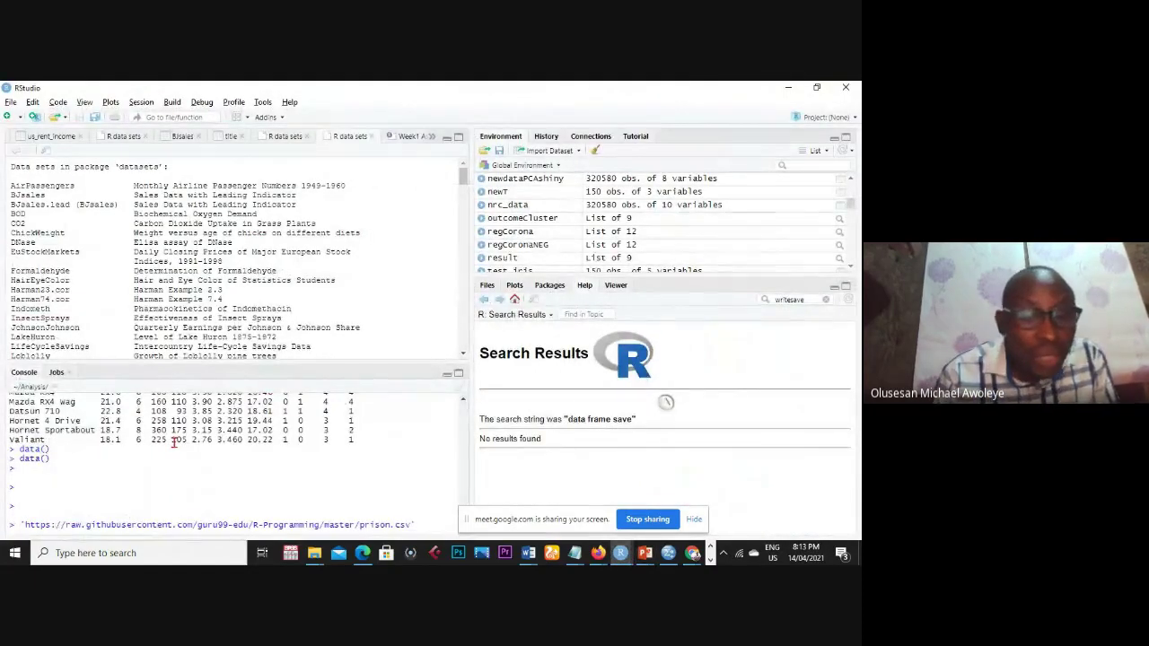
- Put URL<- in front of the quoted prison.csv address and run the assignment
text(url)
key(BackSpace)
key(BackSpace)
key(BackSpace)
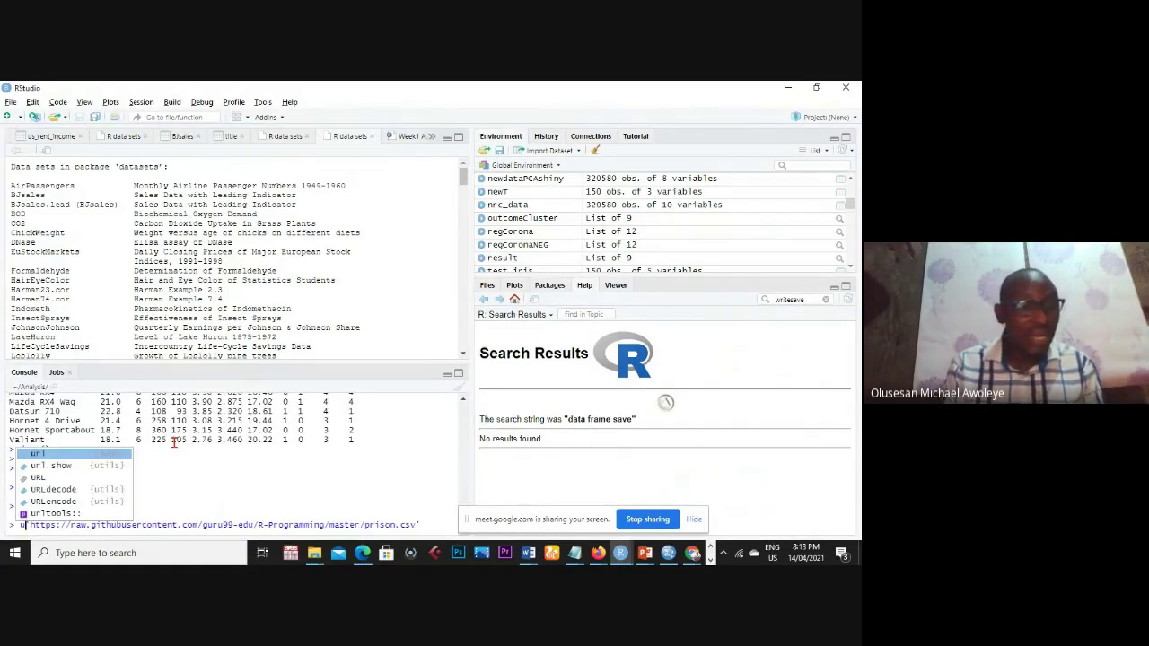
text(URL<-)
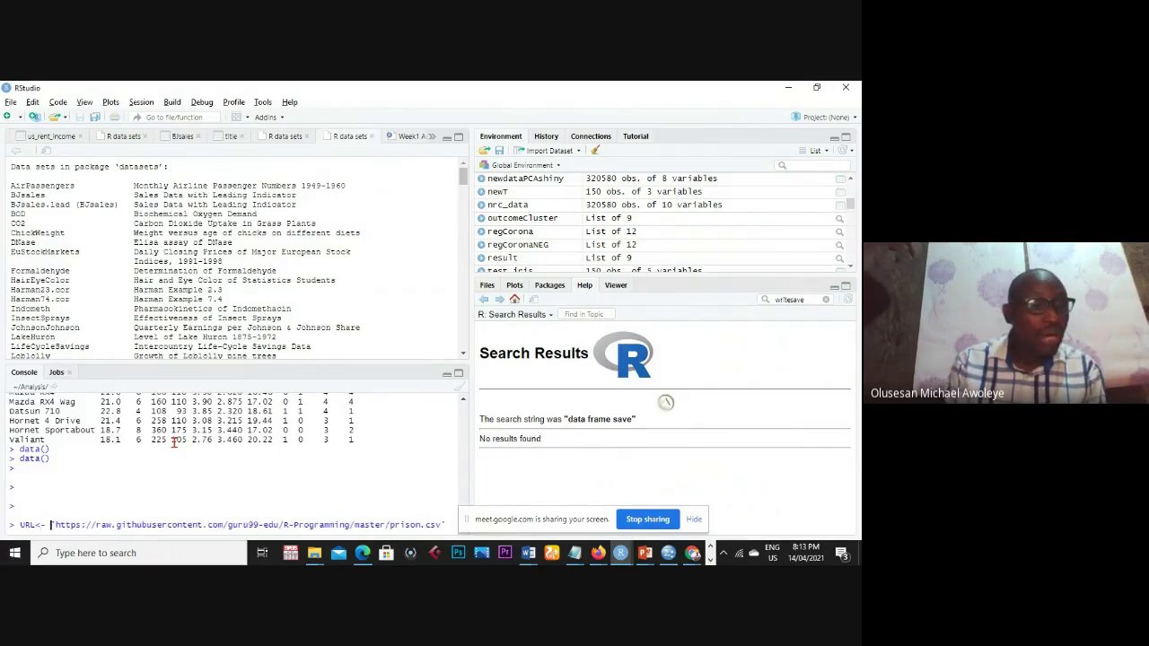
key(Return)
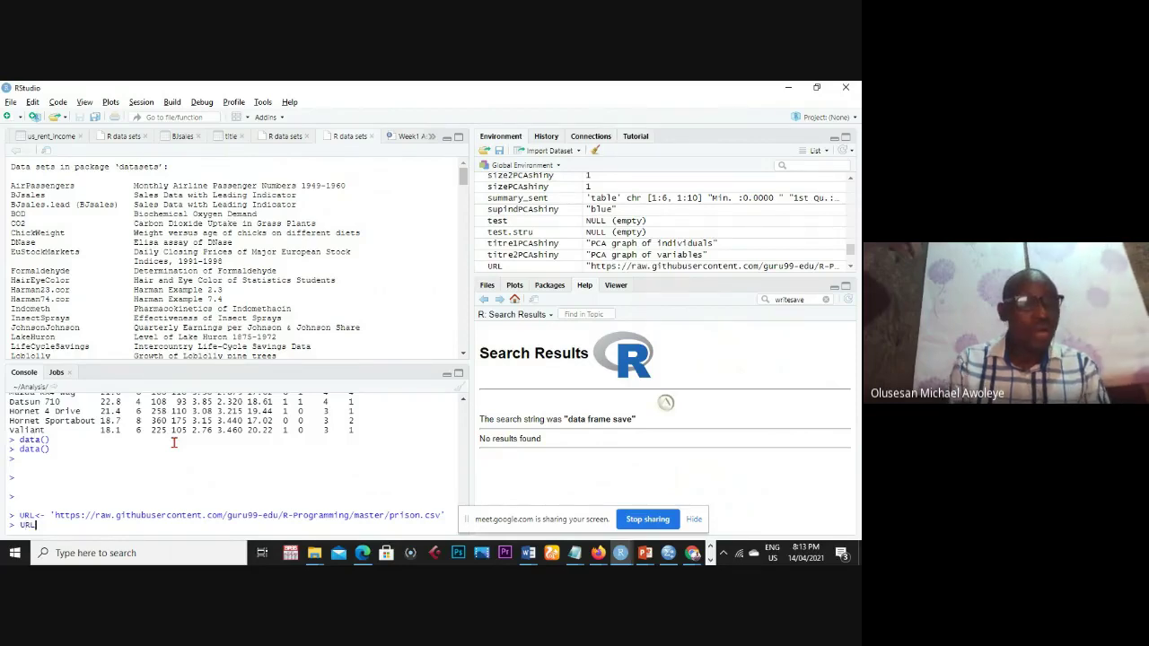
- Print the URL object in the console, and switch to the PowerPoint slide to consult the data frame command
key(Return)
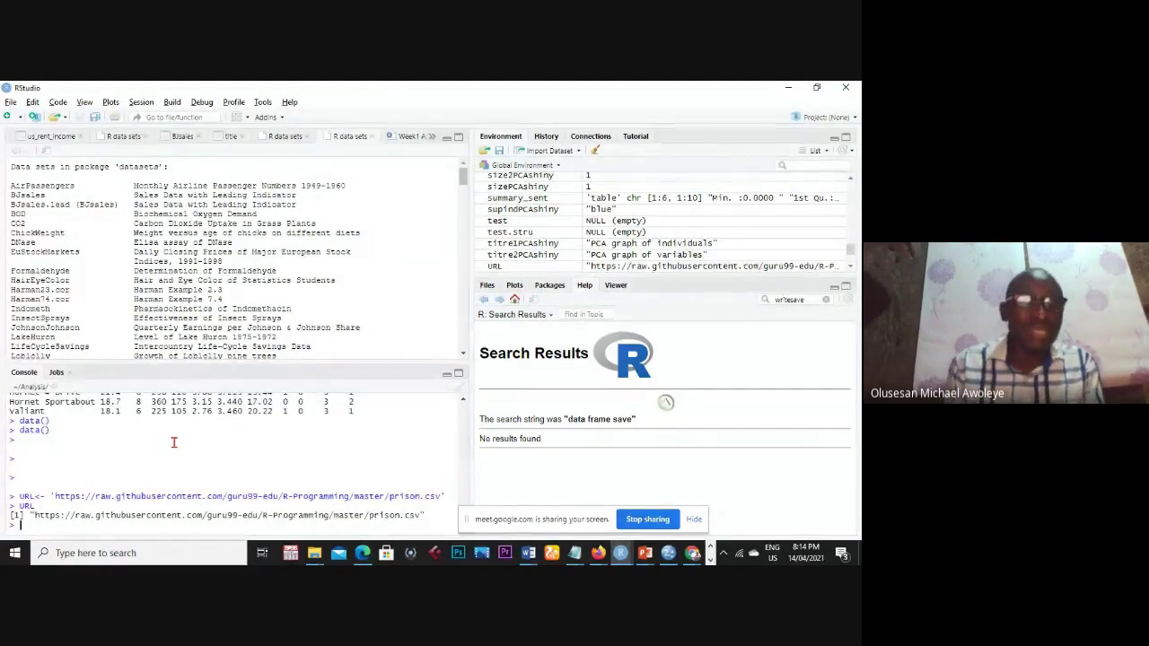
key(alt+Tab)
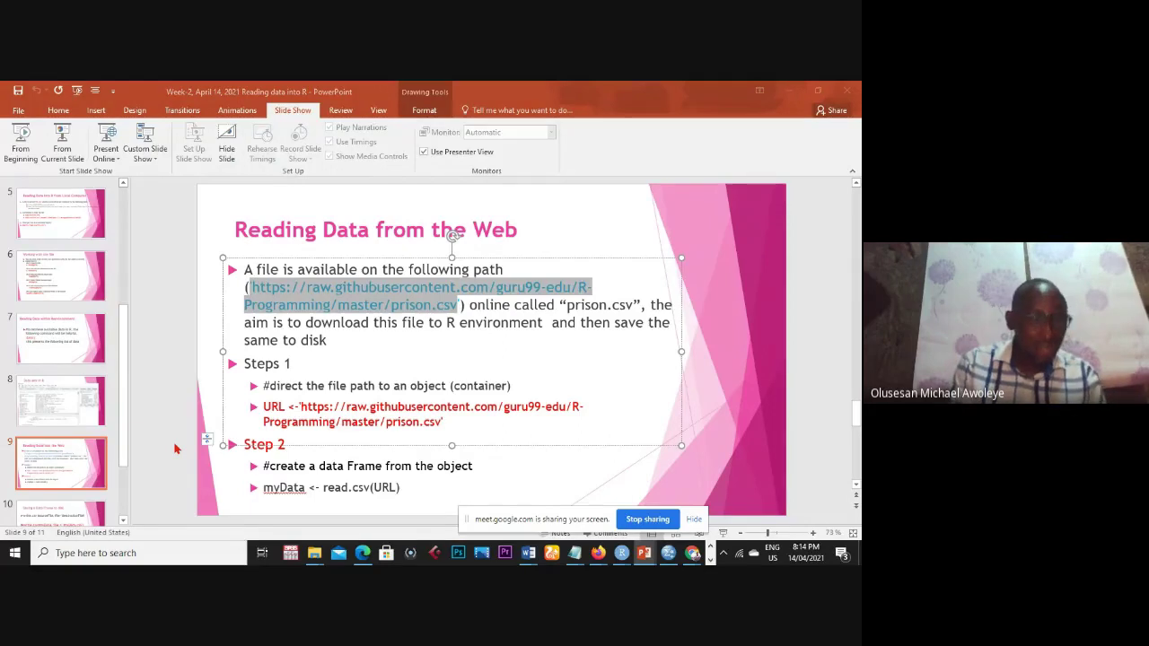
- Switch to RStudio and run read.csv(URL) in the console to read the prison data from the stored web address
key(alt+Tab)
text(ReA)
key(BackSpace)
key(BackSpace)
key(BackSpace)
text(read.c)
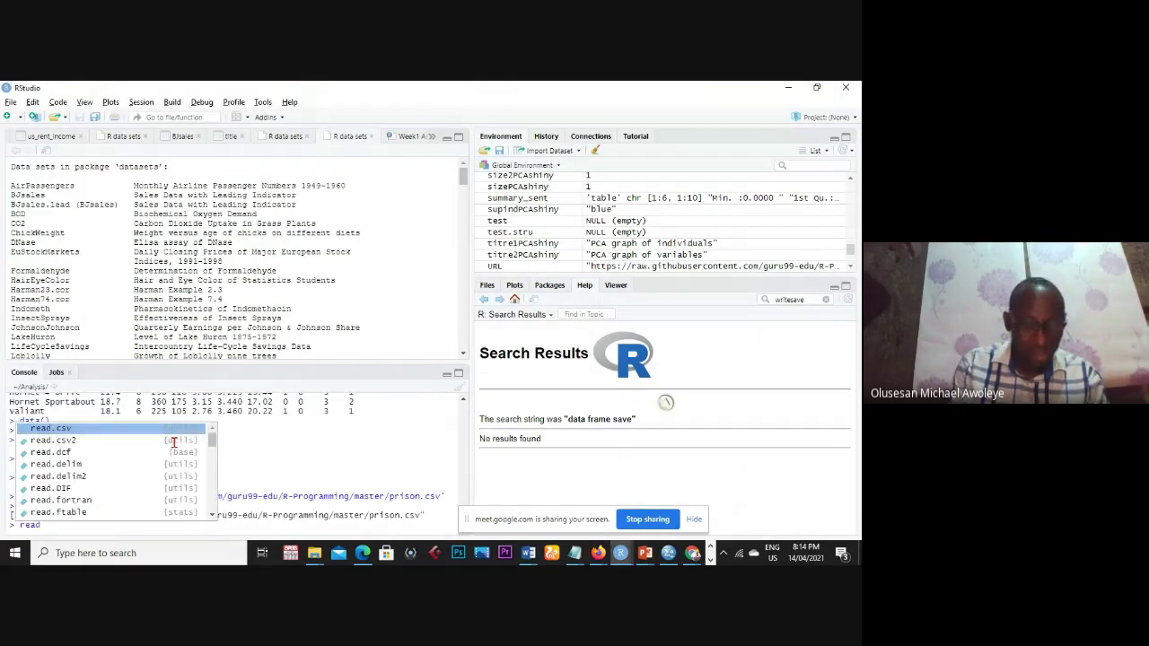
key(Return)
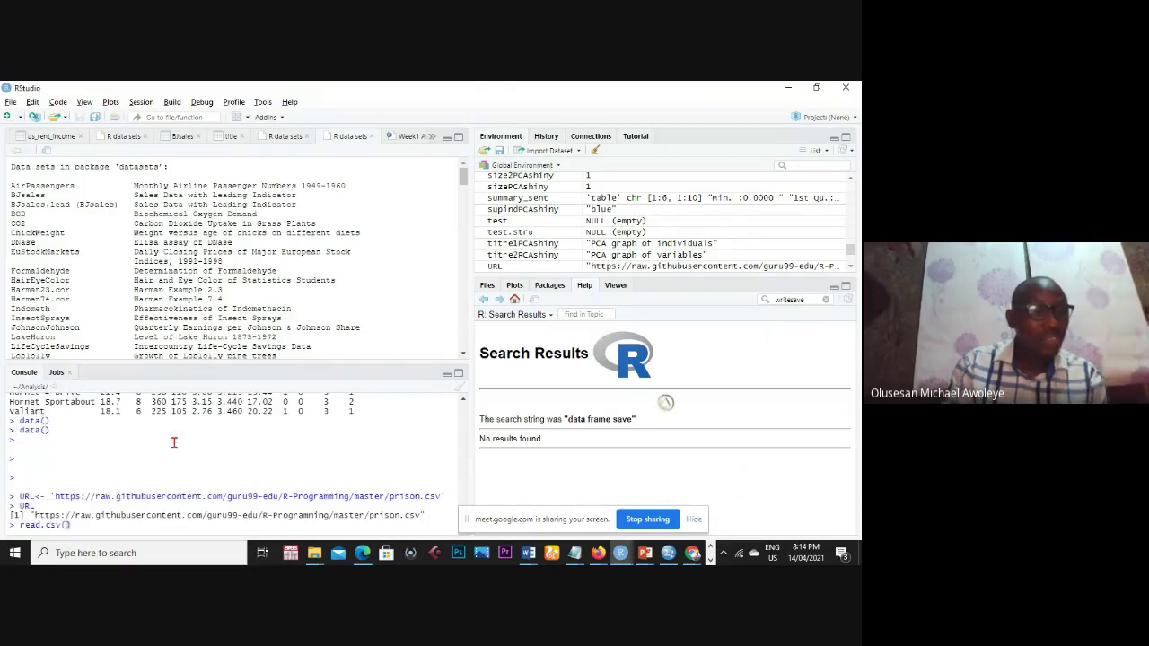
text(URL)
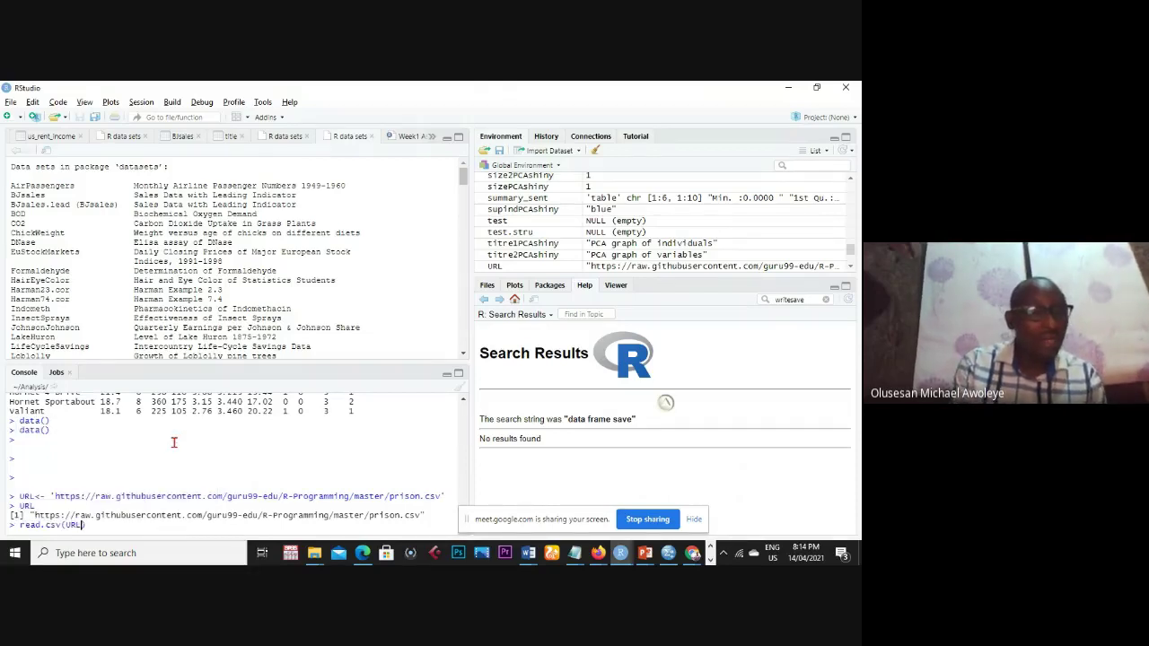
key(Return)
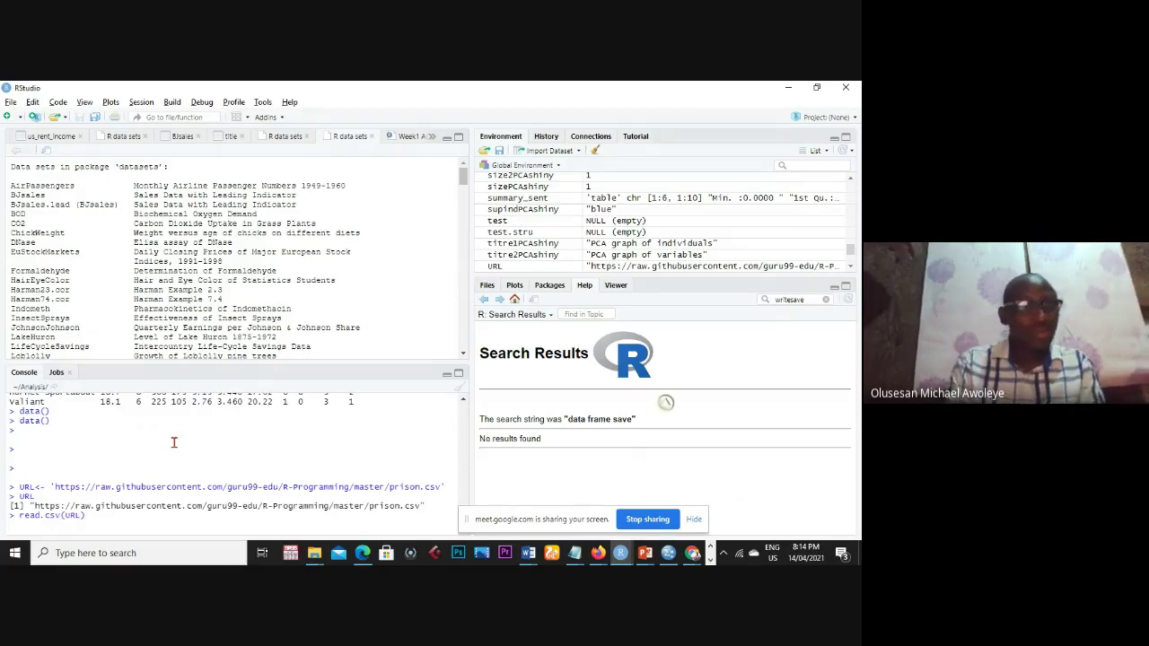
- Print the URL object in the console again to check the stored web address
text(URL)
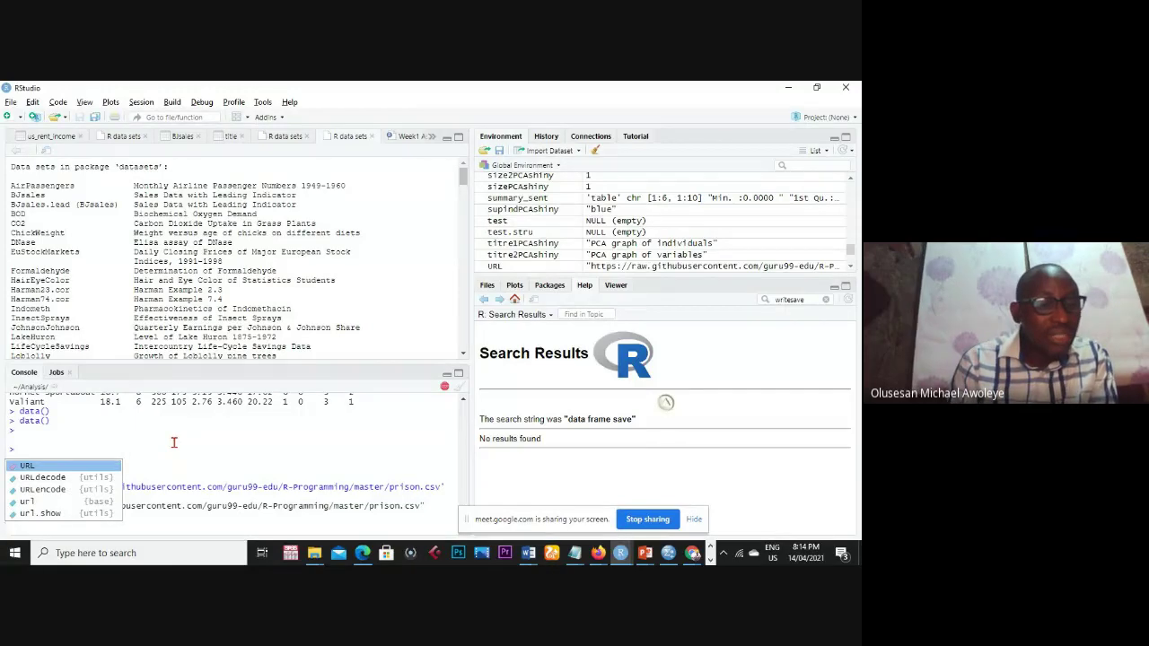
key(Return)
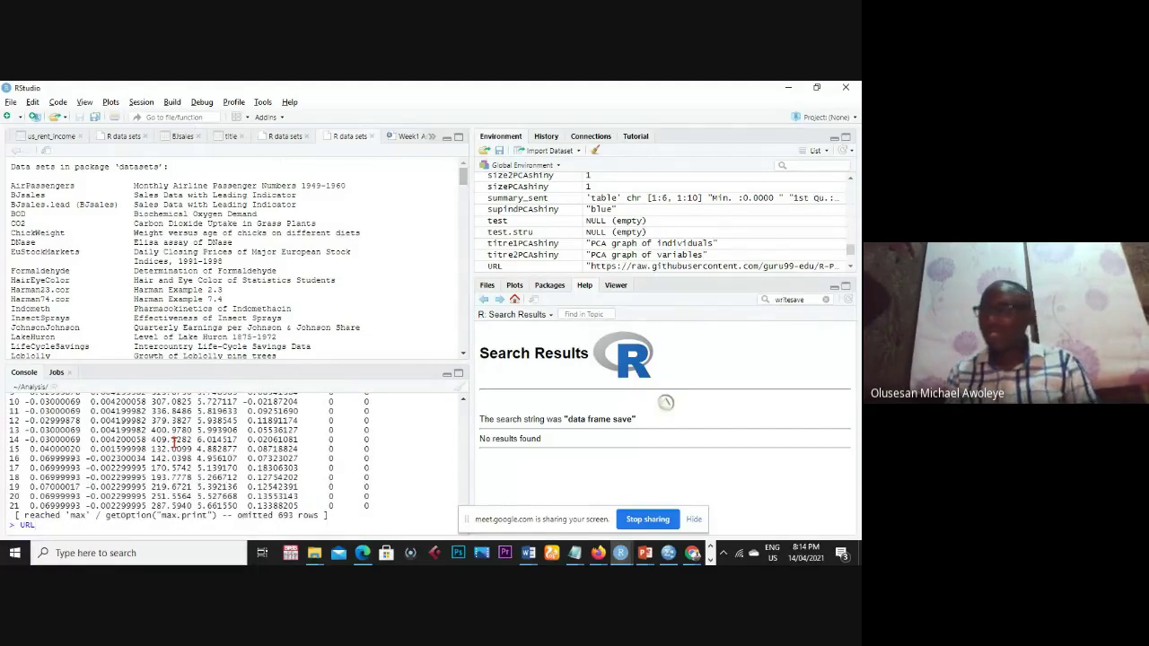
key(shift+Home)
text(URL)
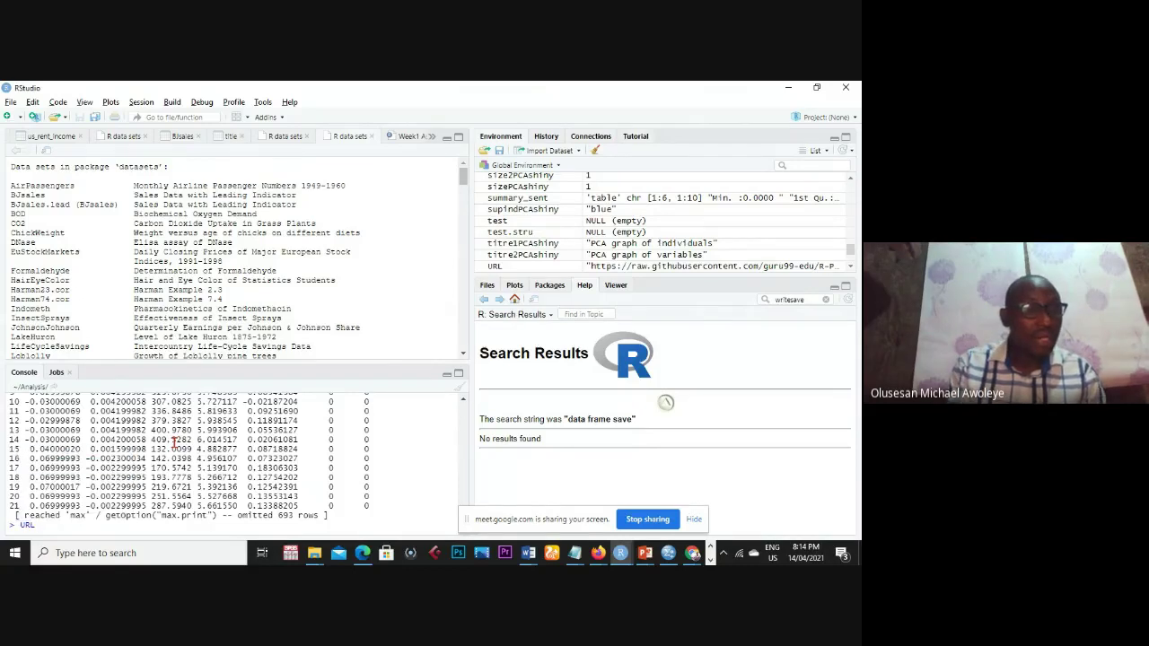
key(Return)
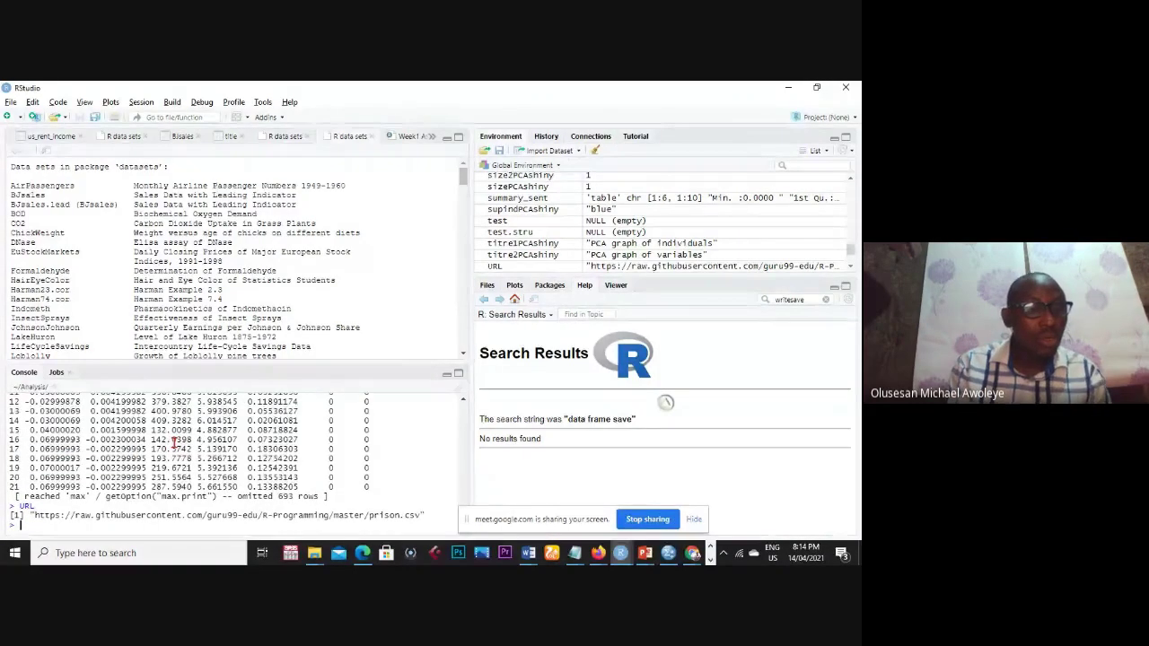
scroll(175, 440, up, 1)
scroll(136, 467, down, 1)
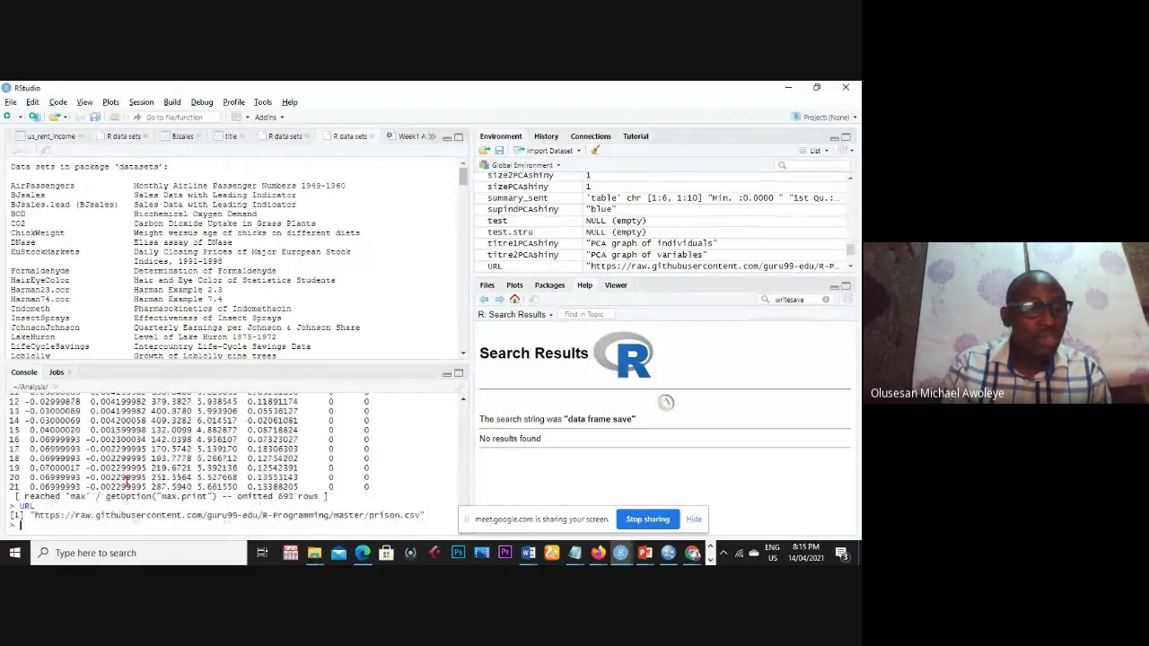
- Store the result of read.csv(URL) in an object named prison with the <- operator, and print prison in the console
text(read.csv(URL))
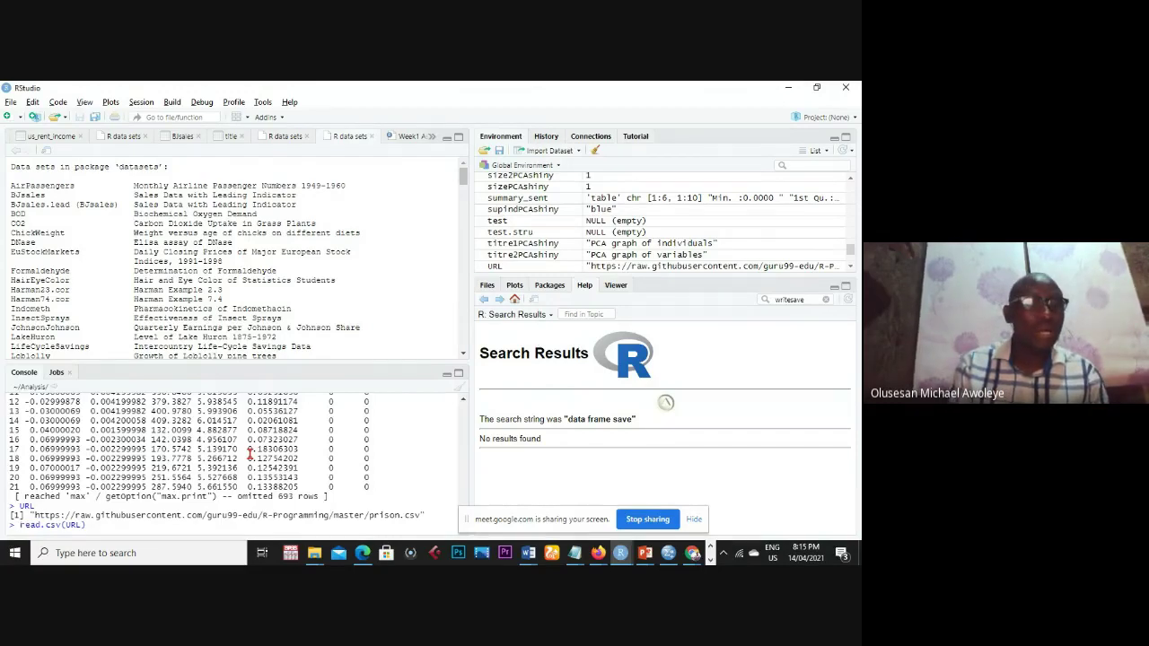
text(my)
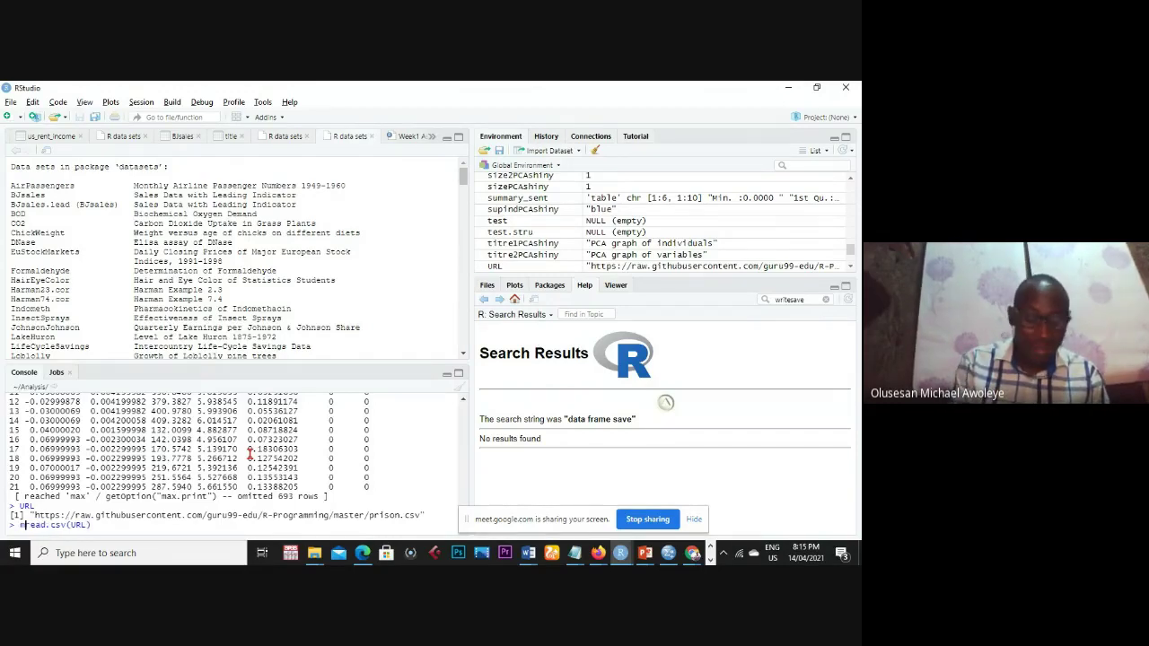
key(BackSpace)
key(BackSpace)
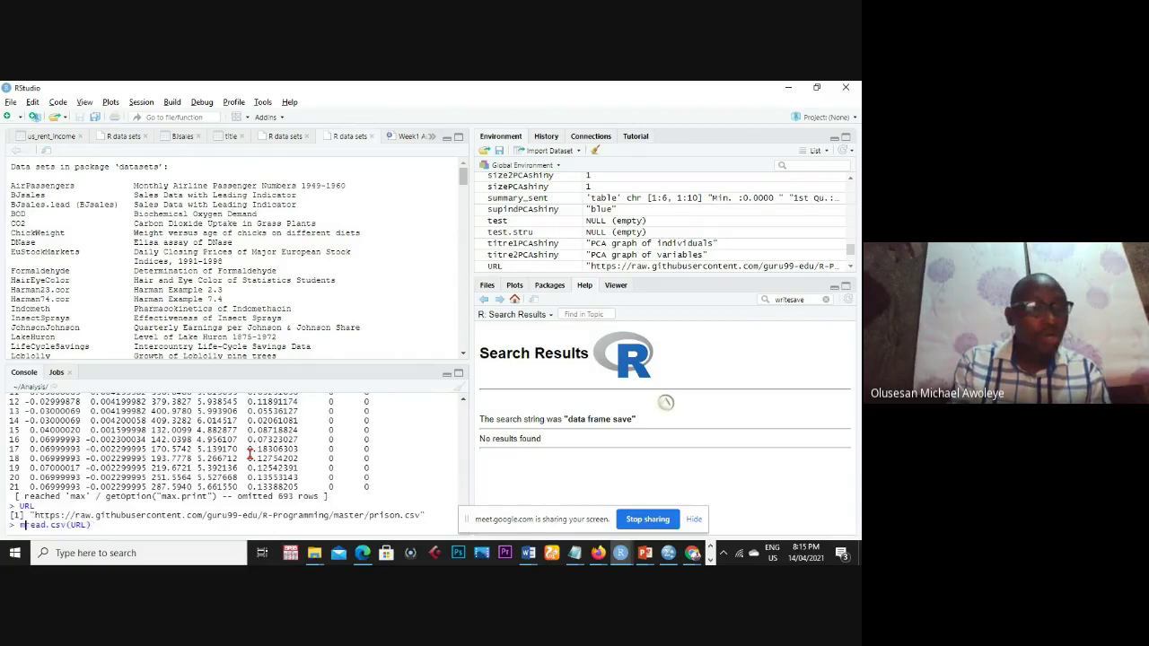
text(pri)
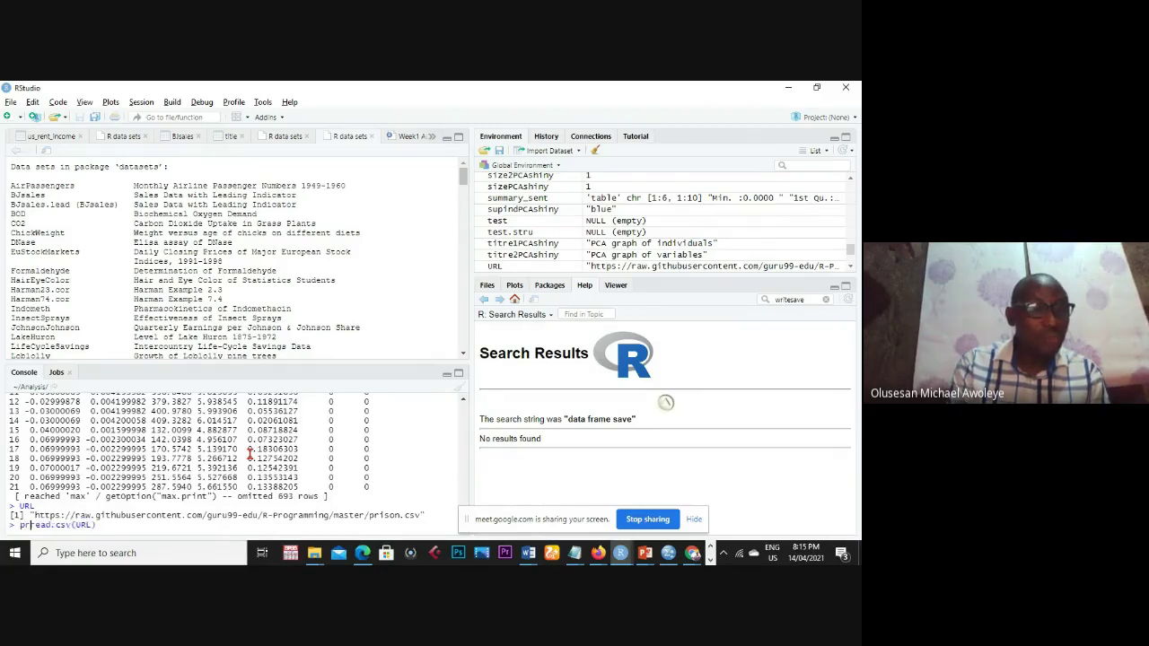
text(son)
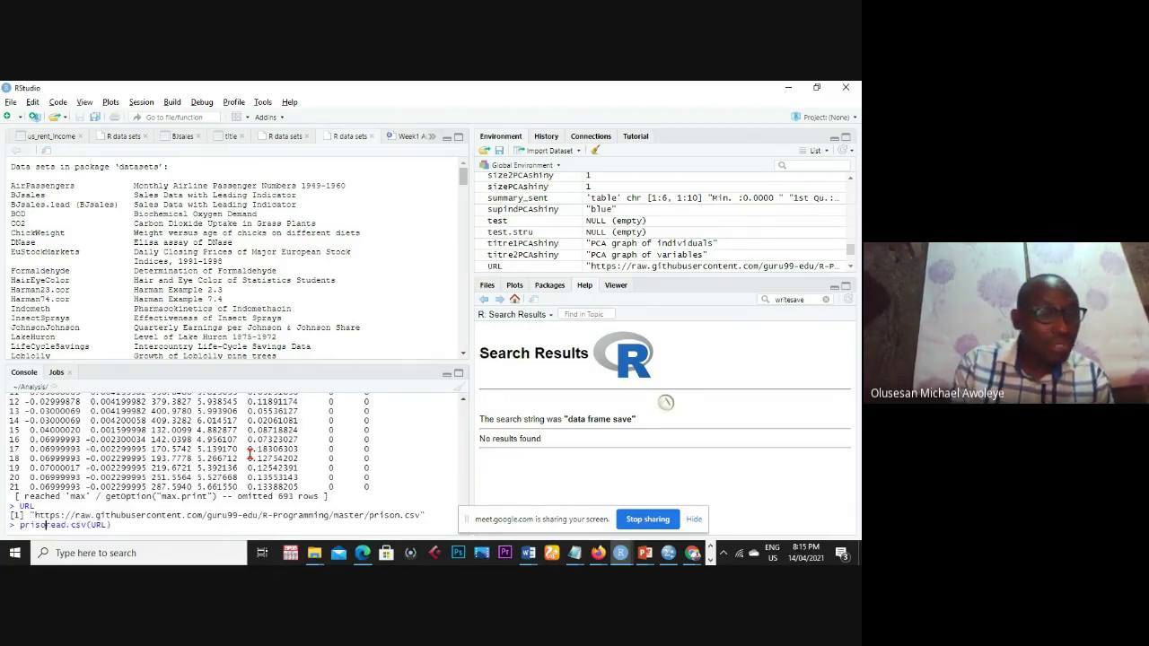
text(<)
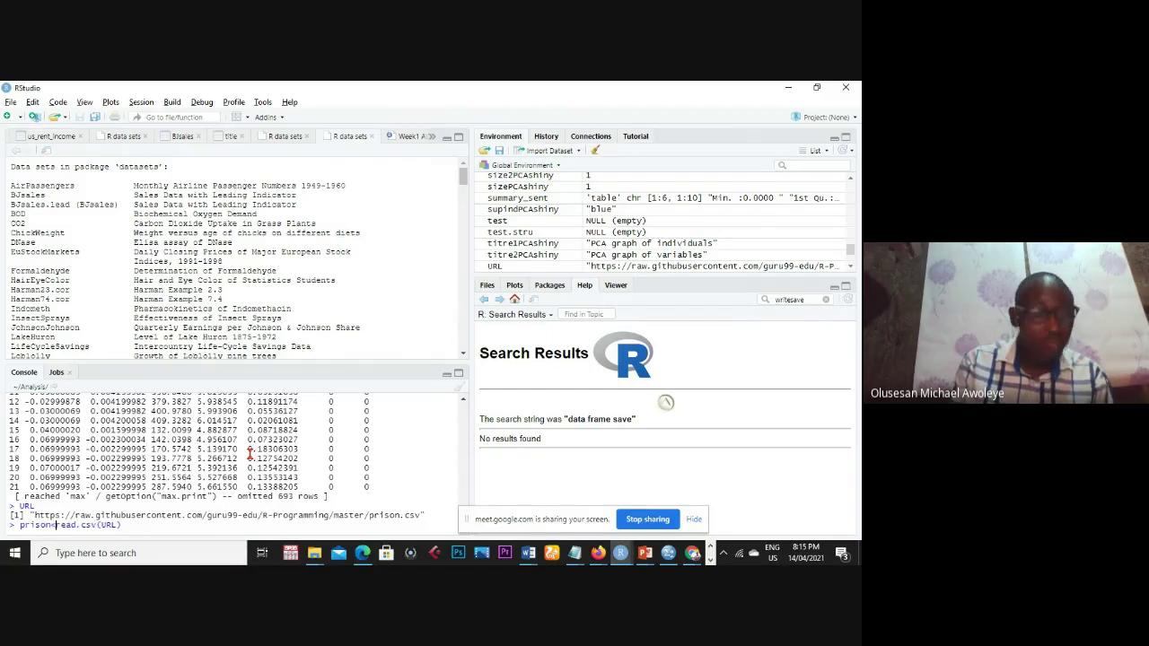
text(-)
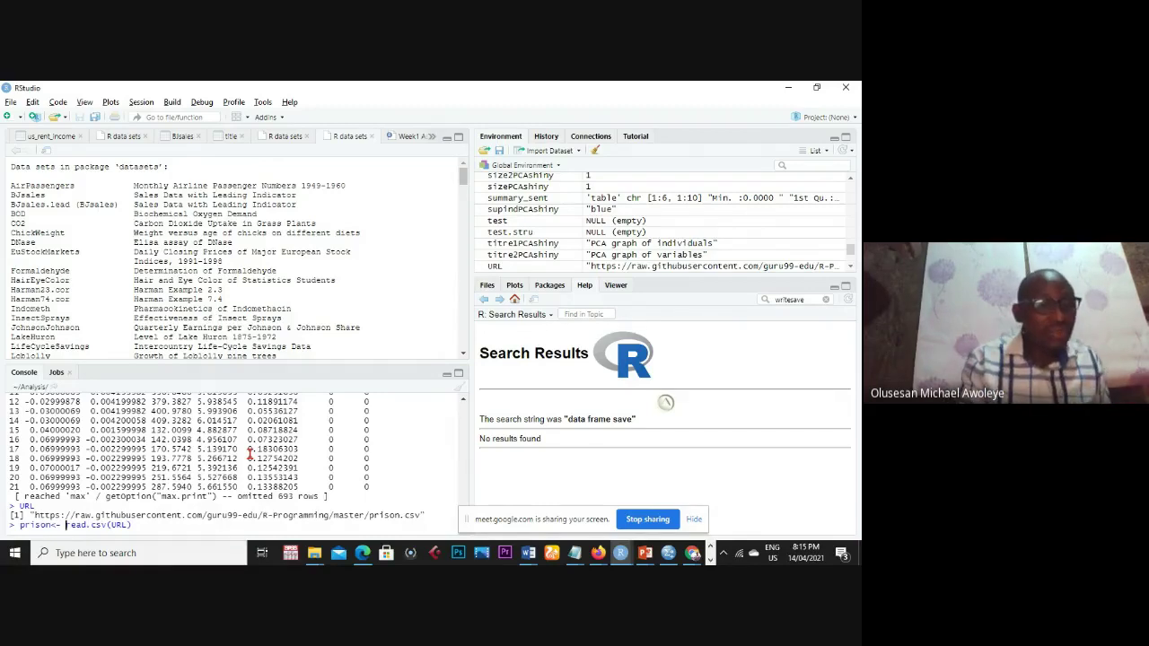
key(Return)
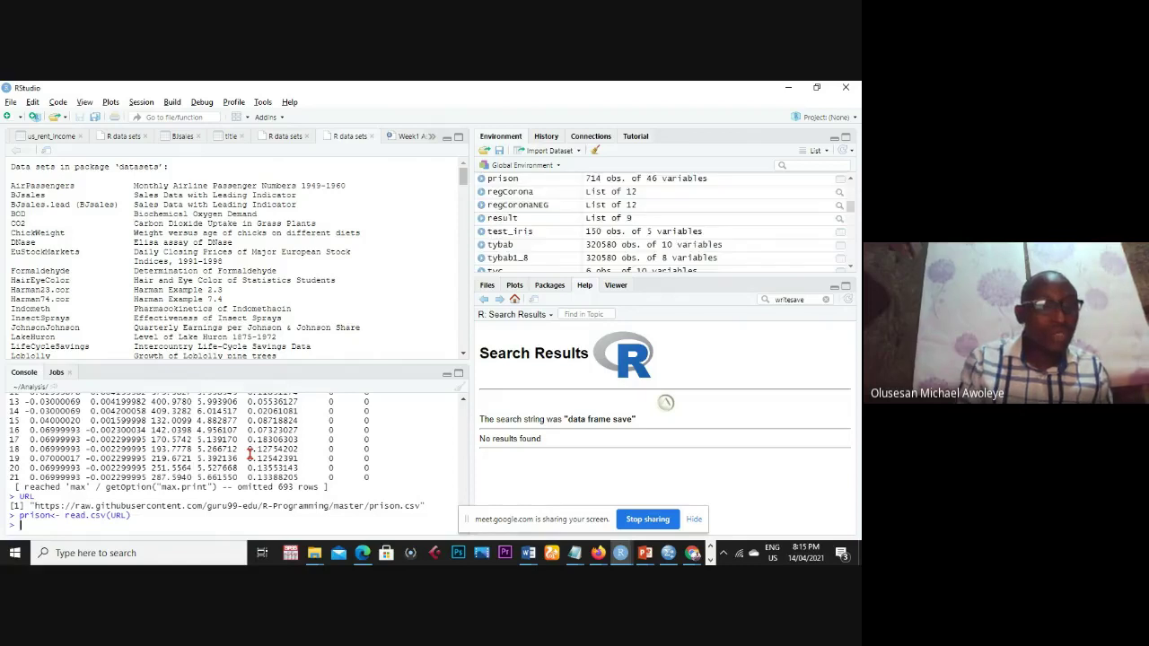
text(prison)
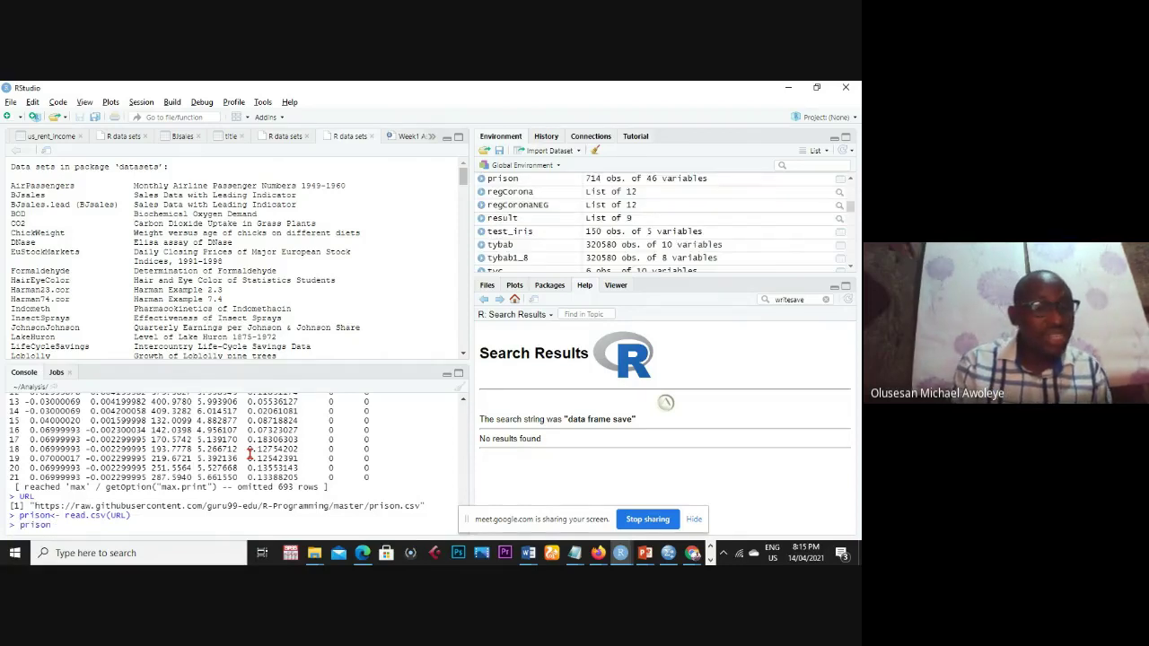
key(Return)
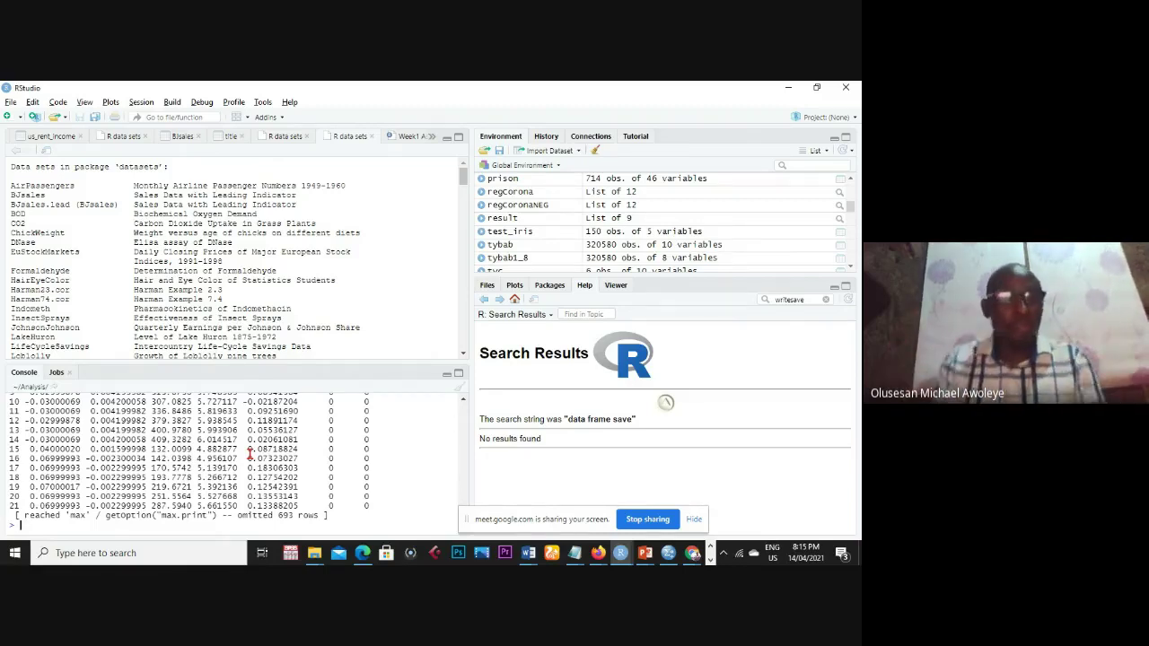
- Run View(prison) to open the data frame in the data viewer, and look through its columns and rows
text(View)
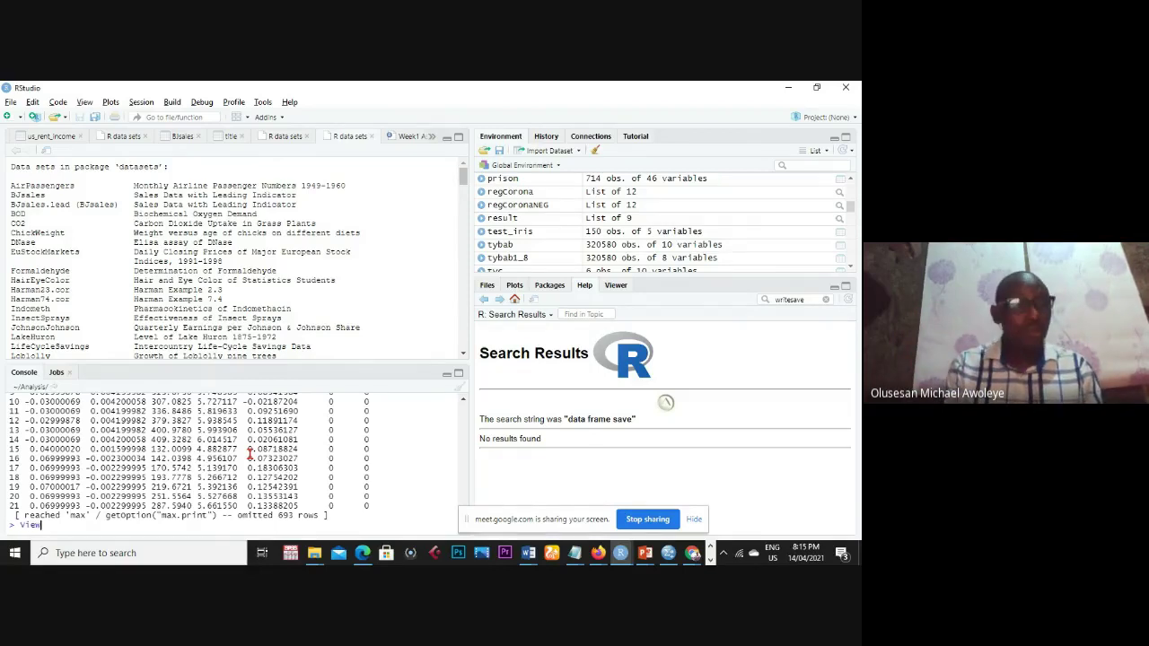
text((prison)
key(Tab)
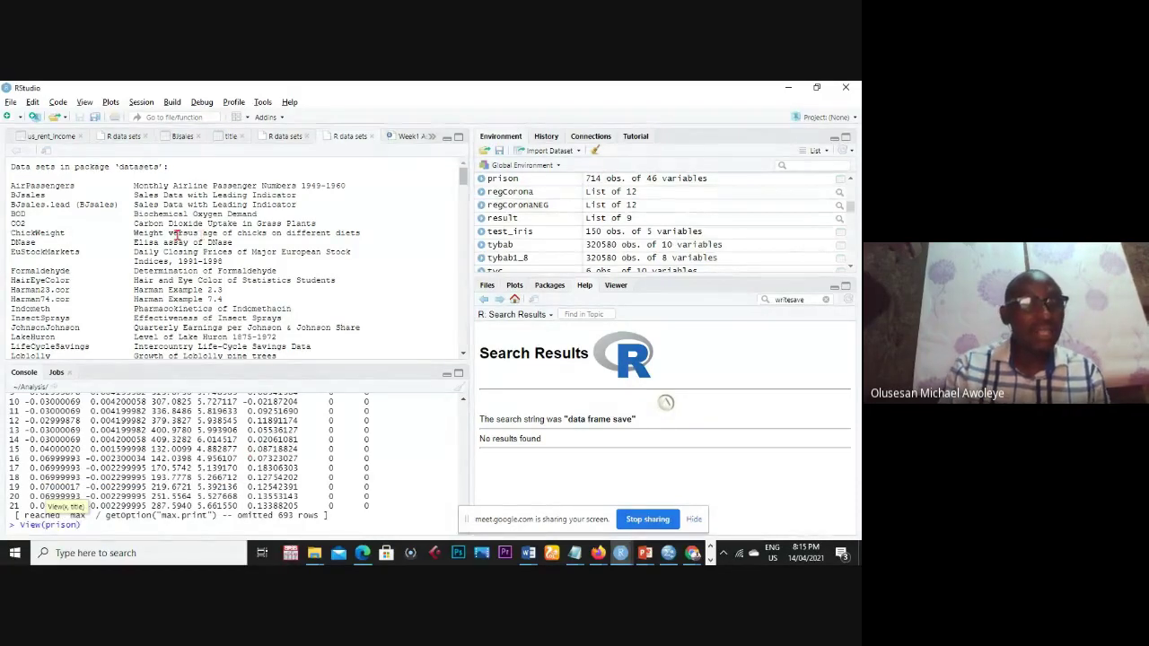
key(Return)
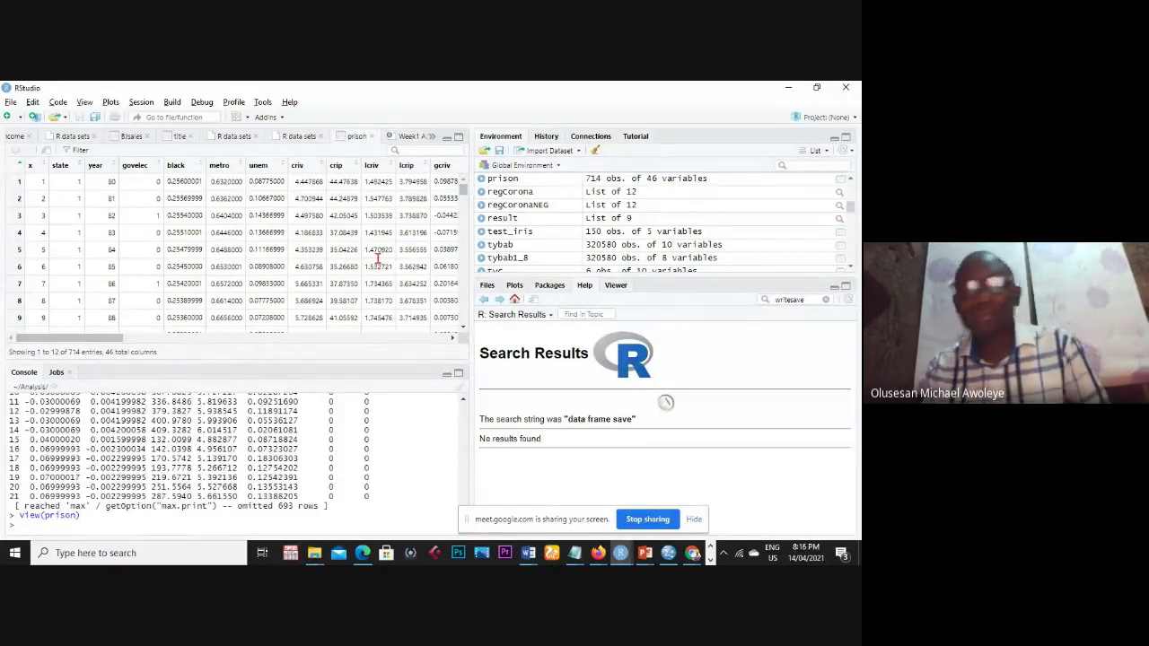
click(418, 339)
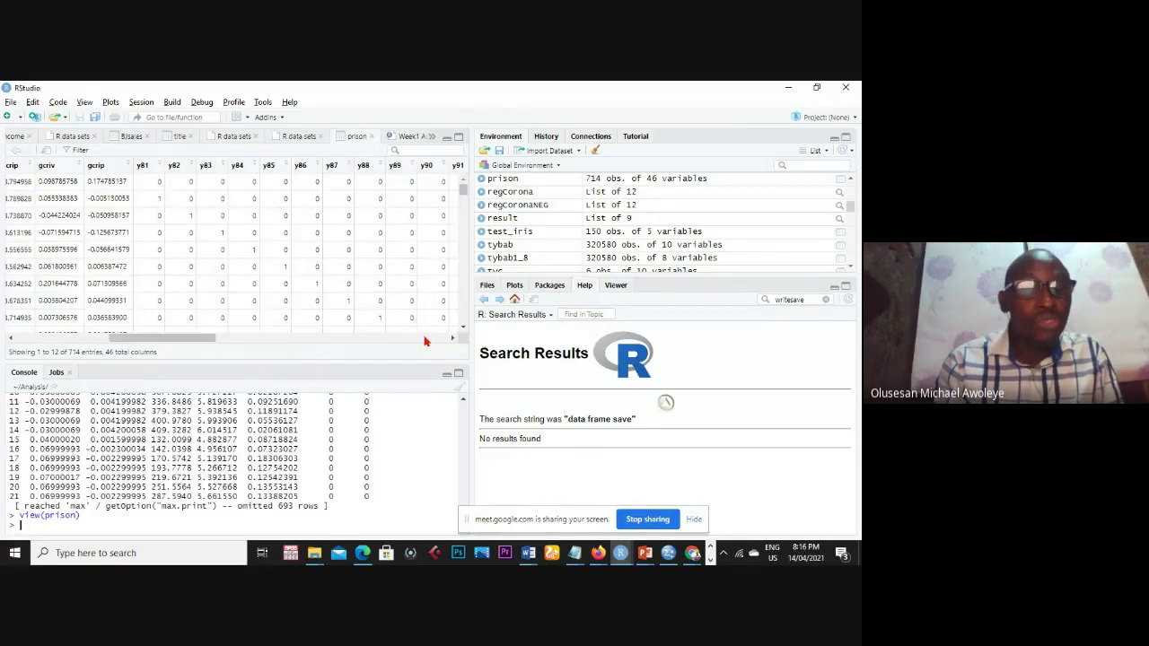
click(427, 339)
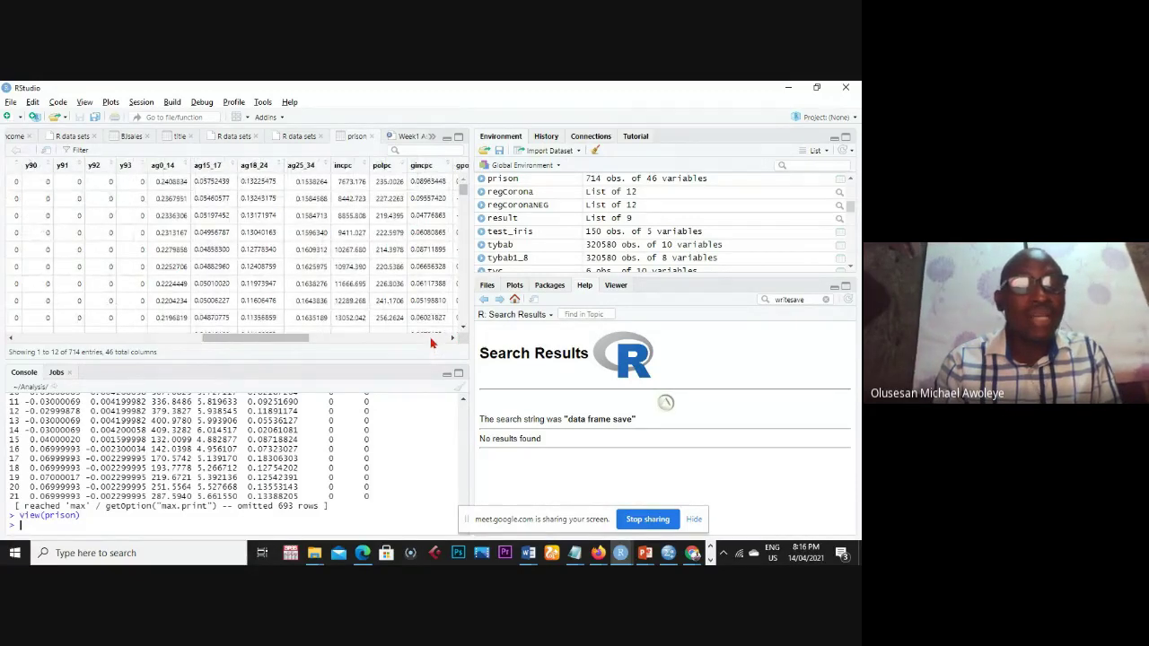
click(431, 338)
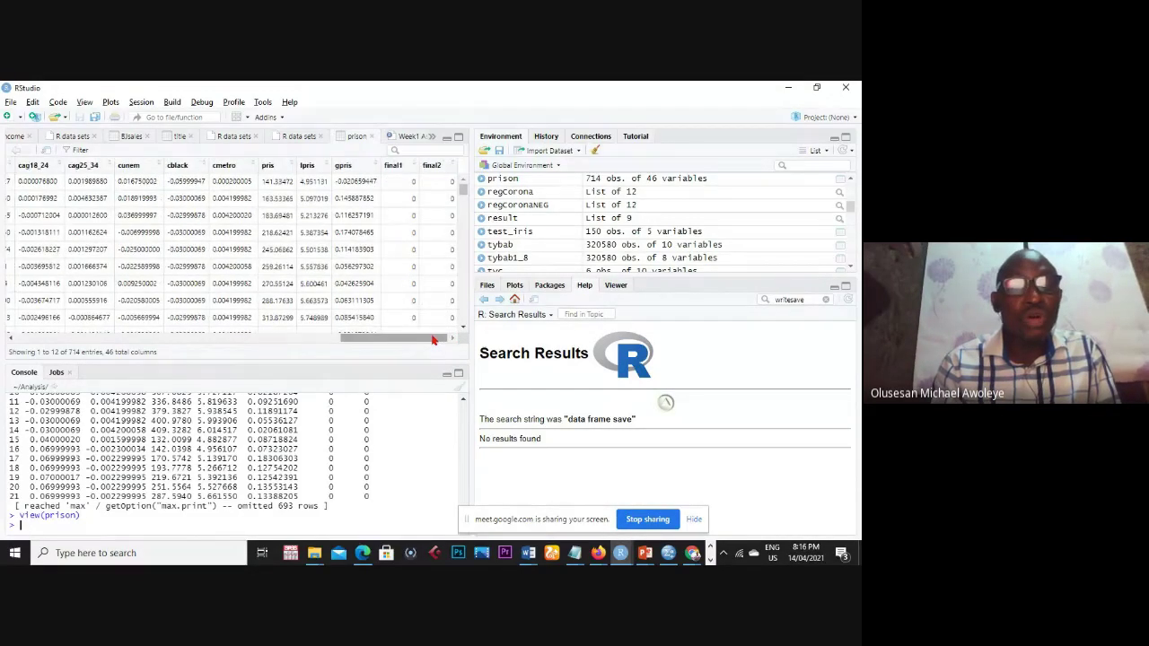
click(269, 339)
drag(193, 332, 235, 279)
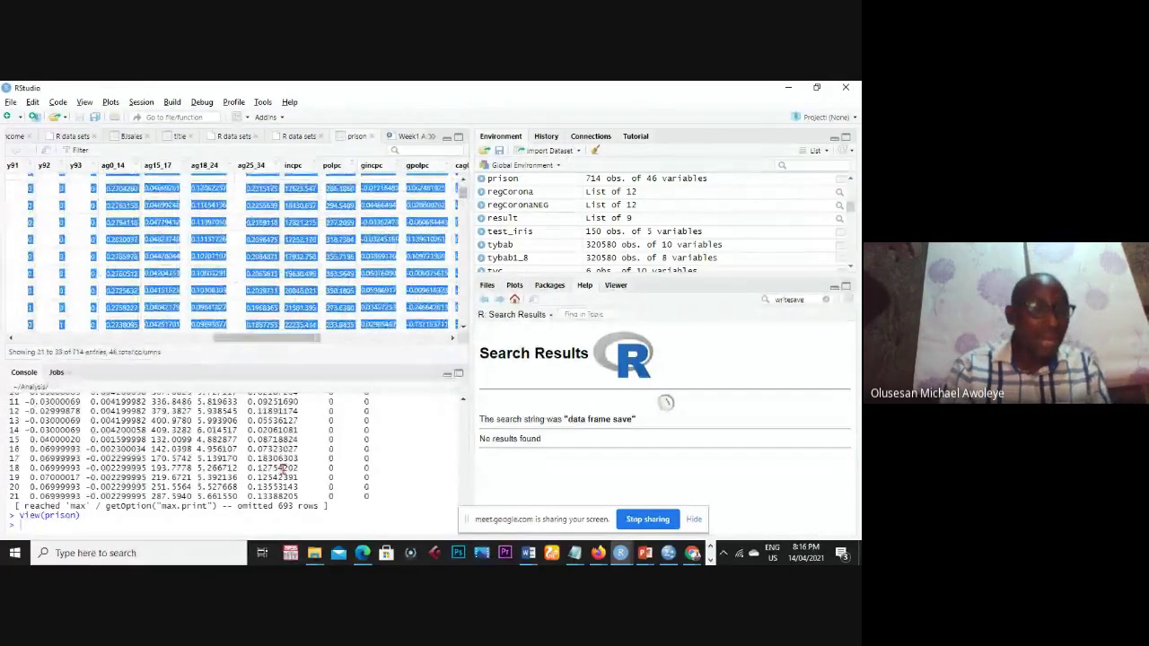
- Run dim(prison) in the console to get the dimensions of the data frame
click(43, 528)
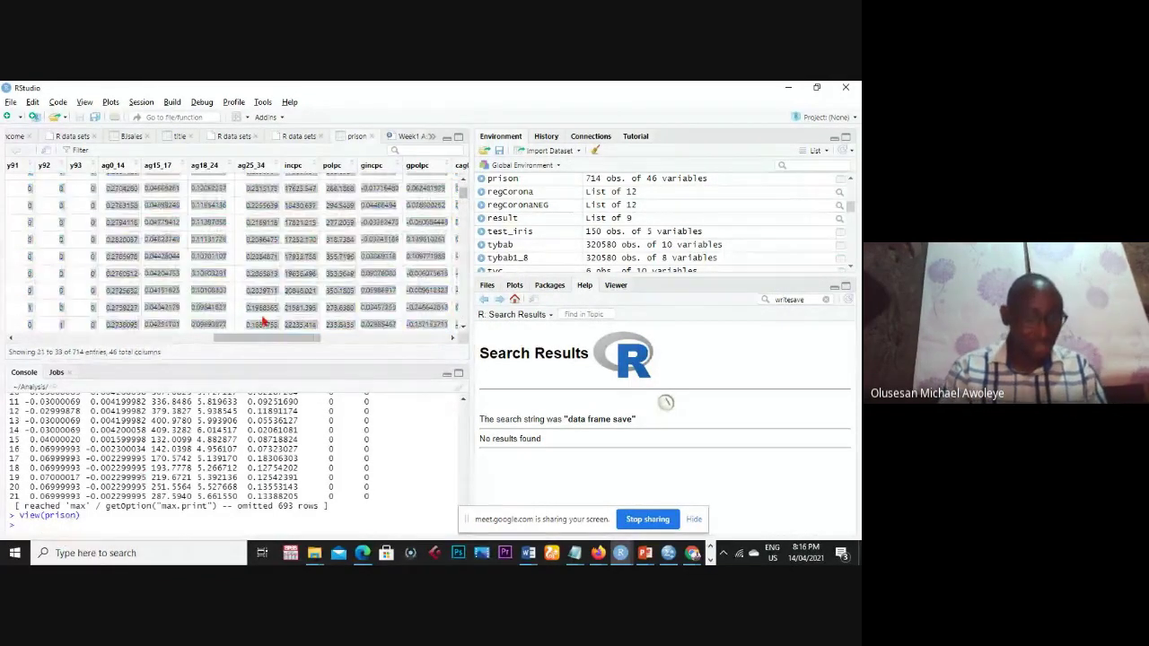
text(dim)
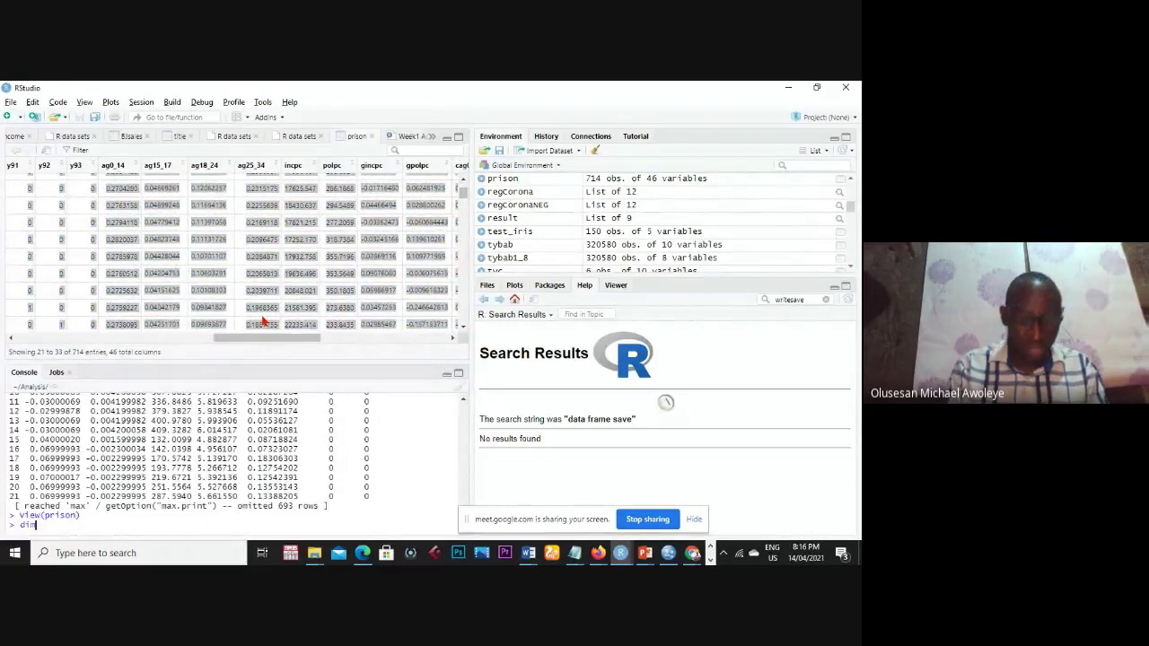
text((prison)
key(Return)
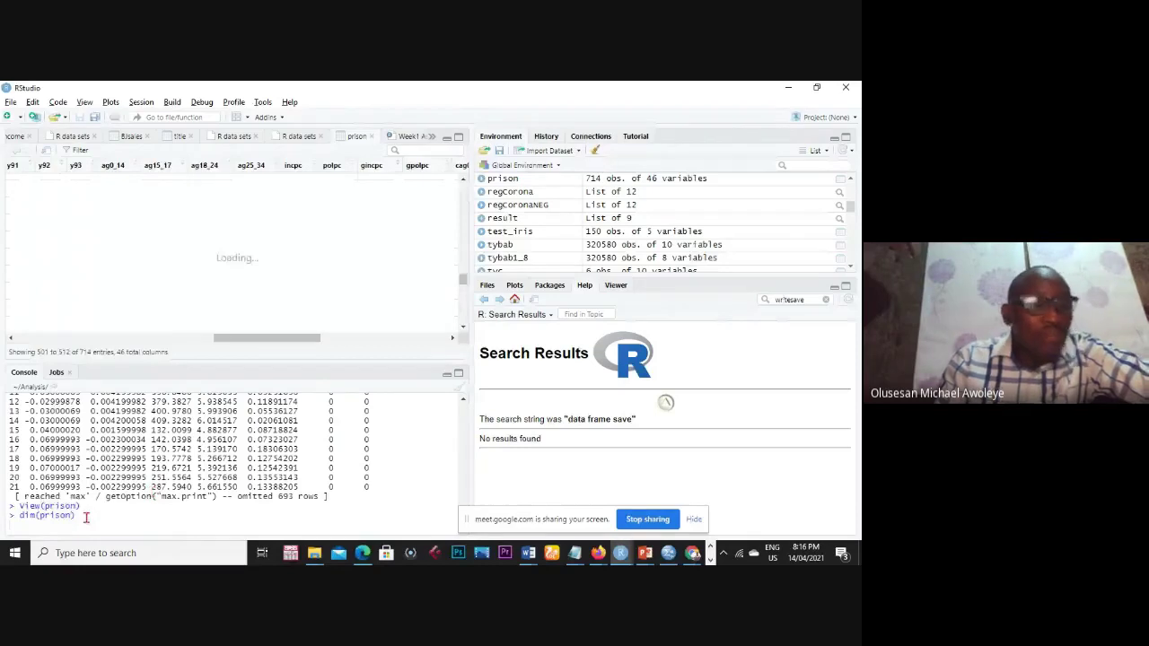
key(Return)
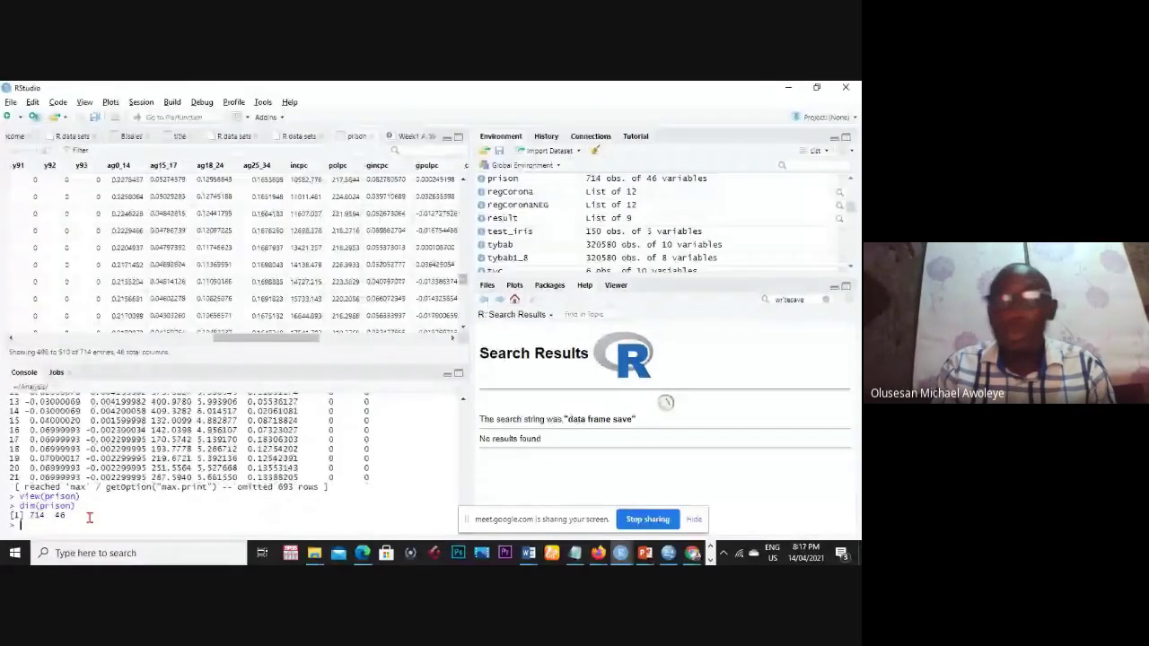
- Switch to the Google Meet window to check on the meeting participants, and return to RStudio
key(alt+Tab)
key(Tab)
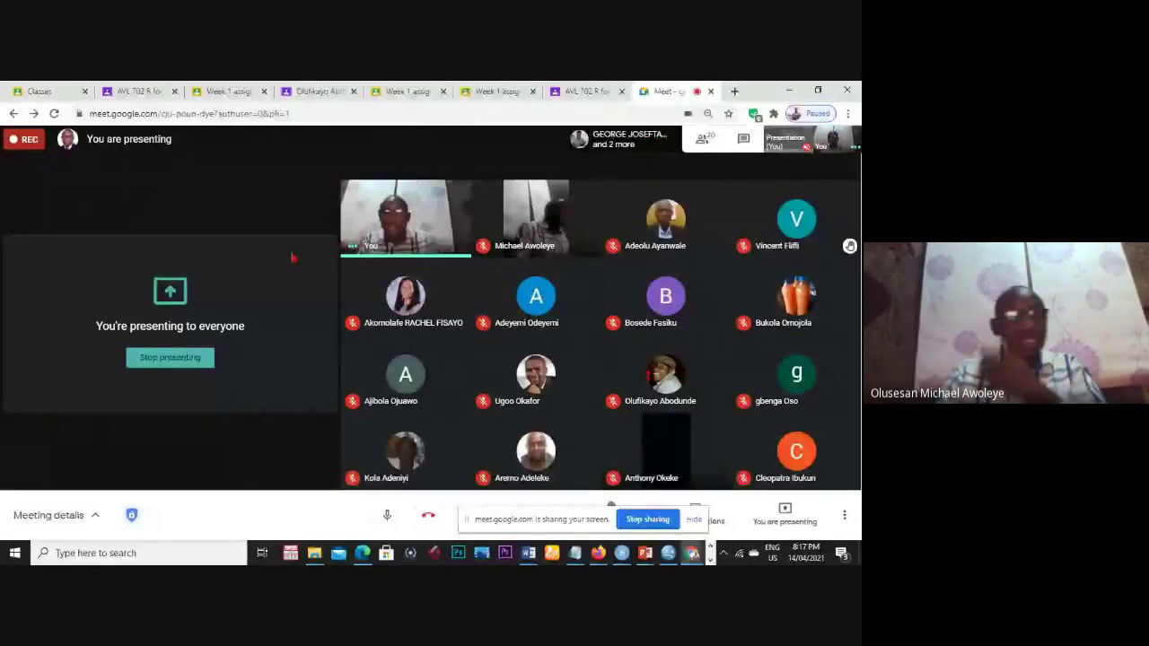
key(alt+Tab)
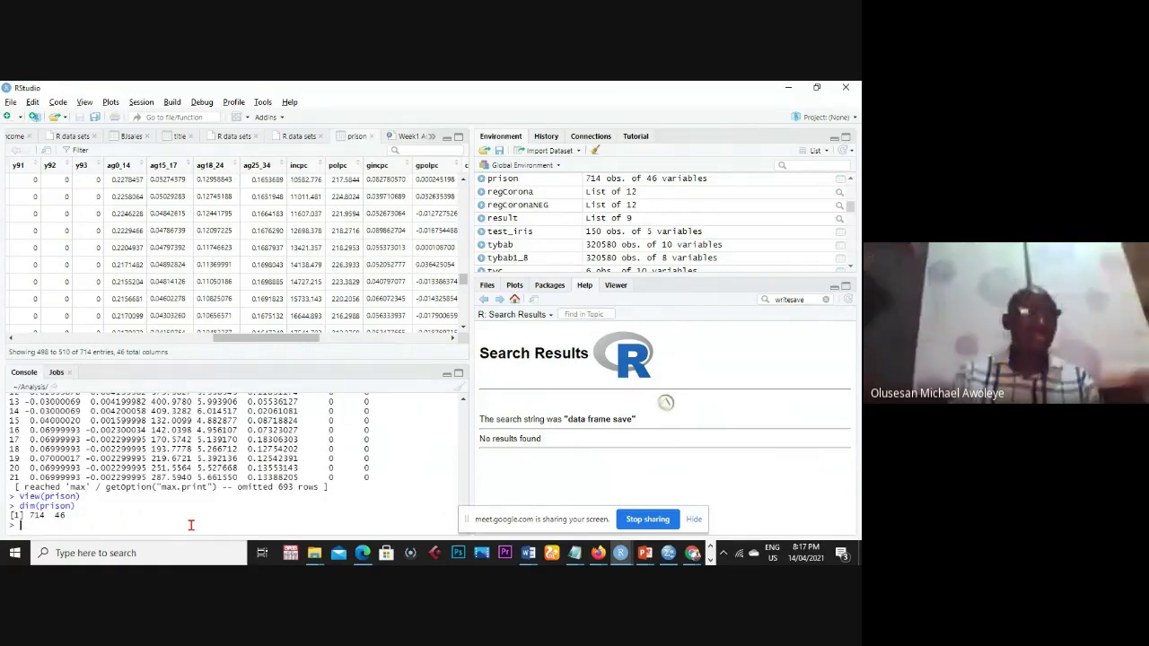
- Run head(prison) in the console to display the first rows of the data frame
text(head)
text((prison))
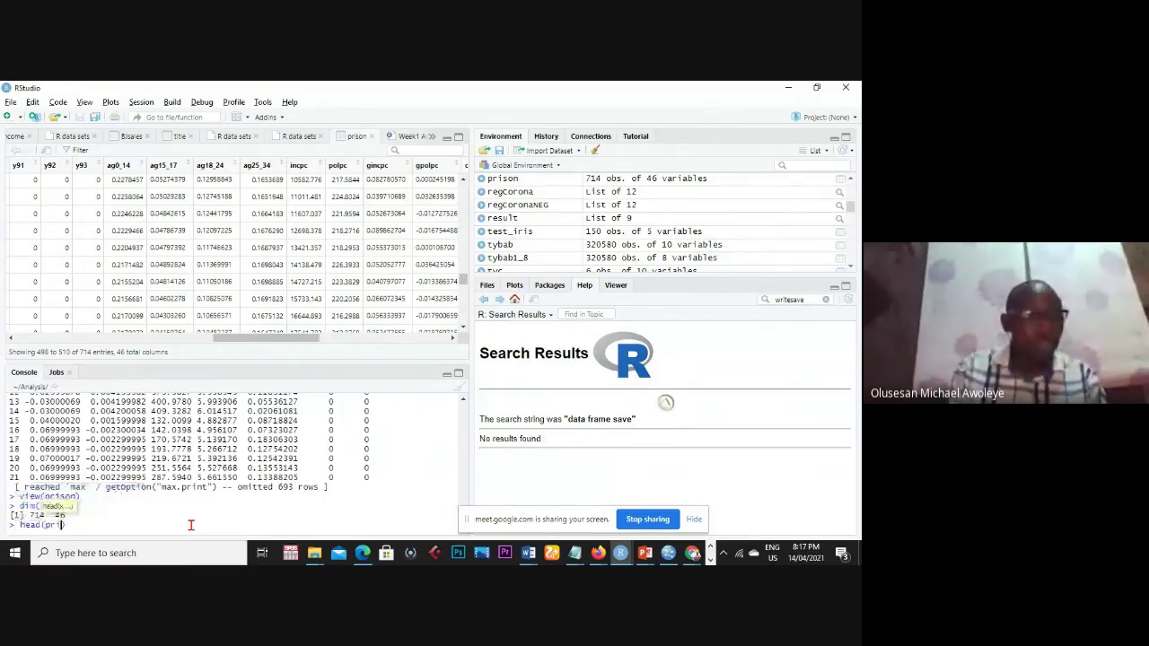
key(Return)
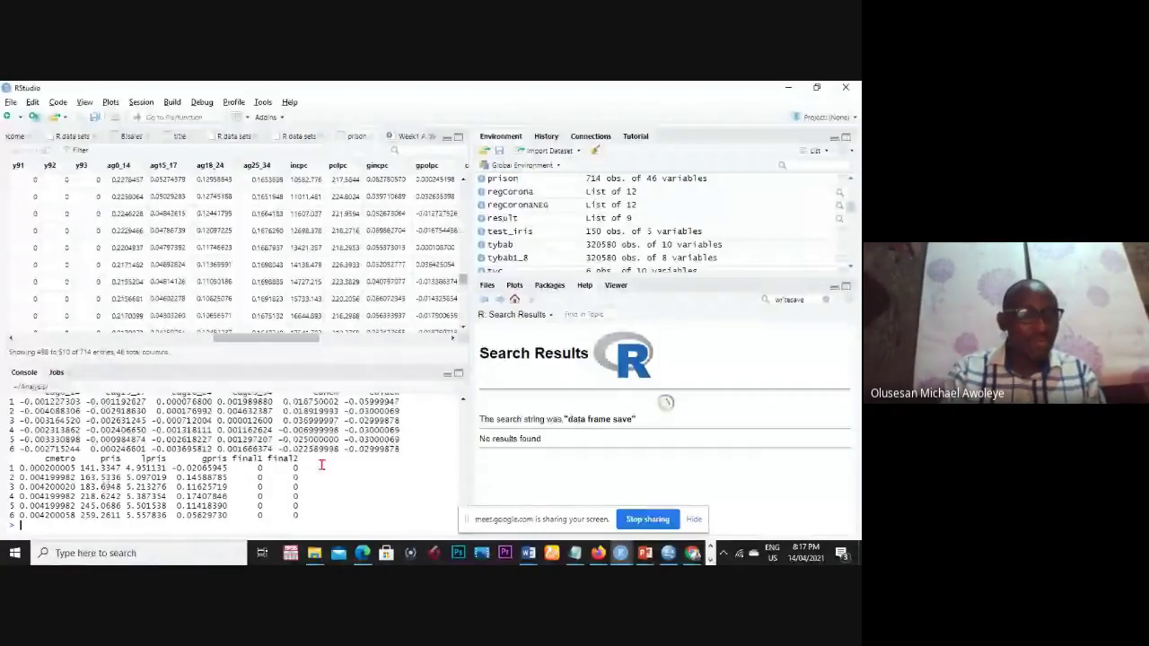
mouse_move(315, 553)
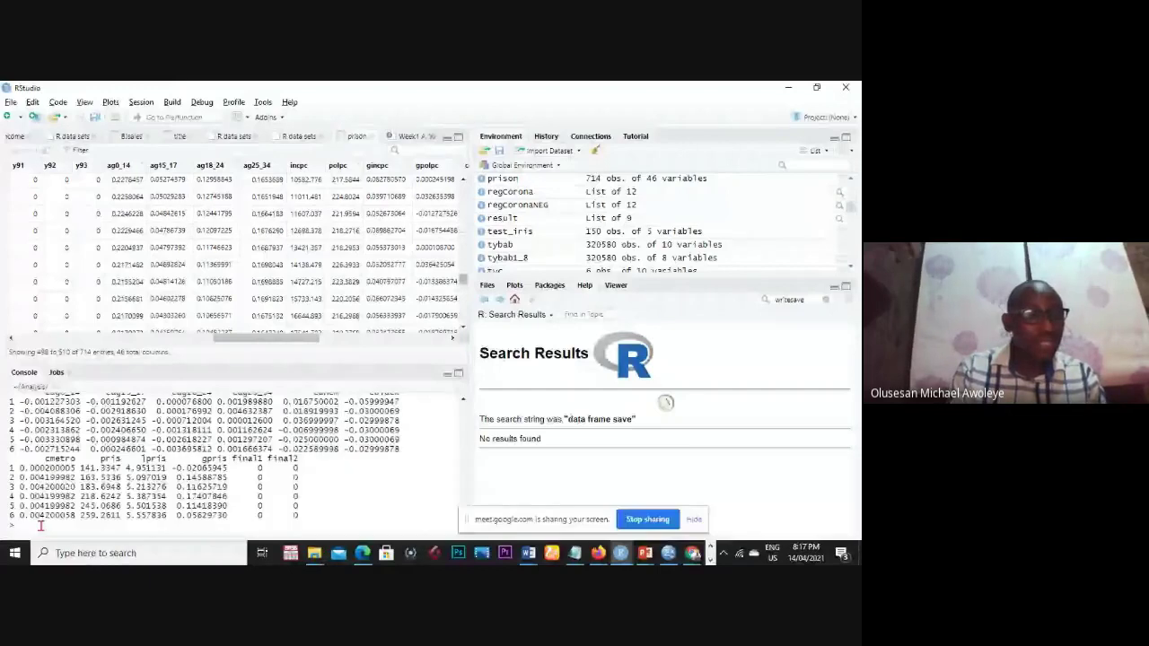
- Run tail(prison) in the console to display the last rows of the data frame
click(40, 526)
text(tail(pris)
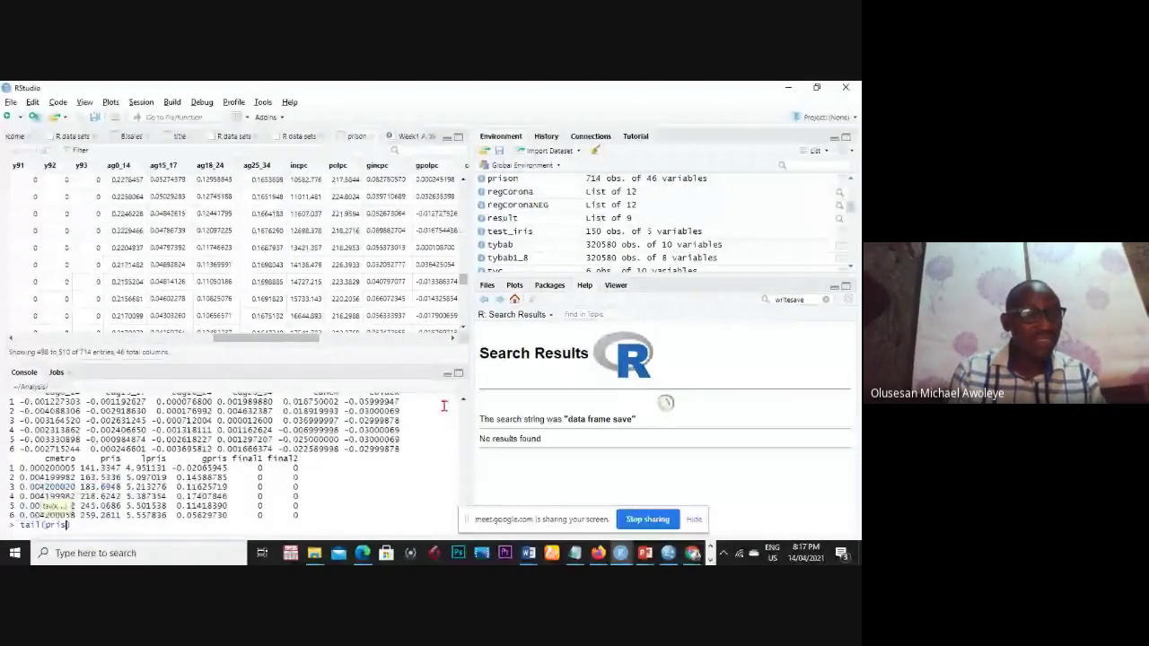
text(on)
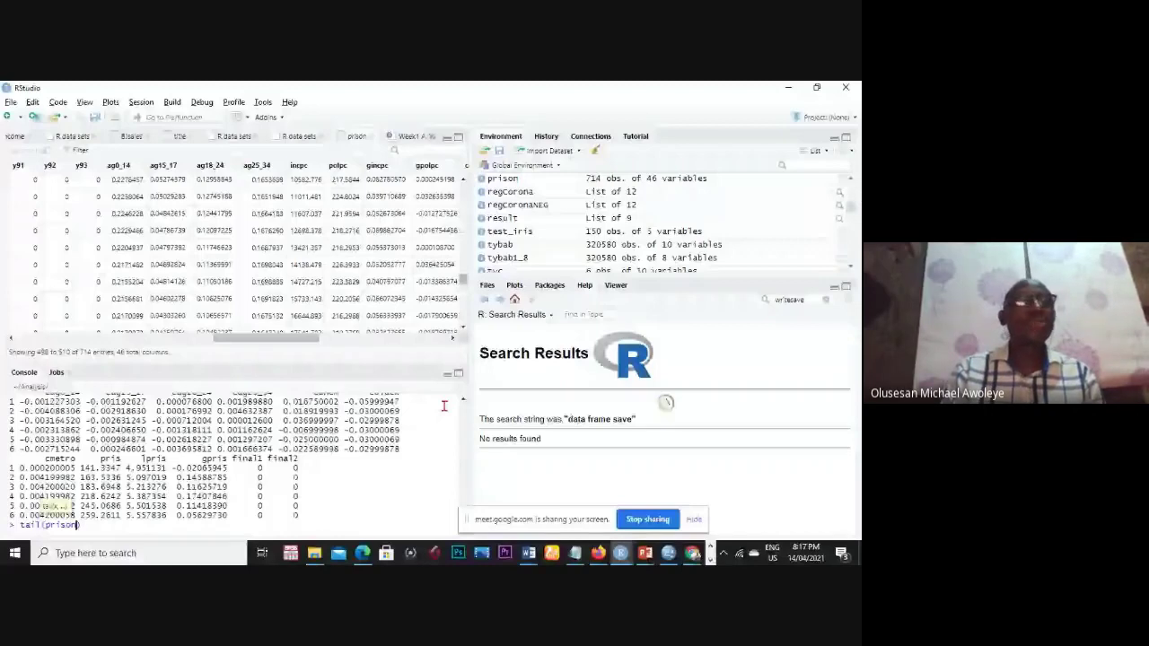
key(Return)
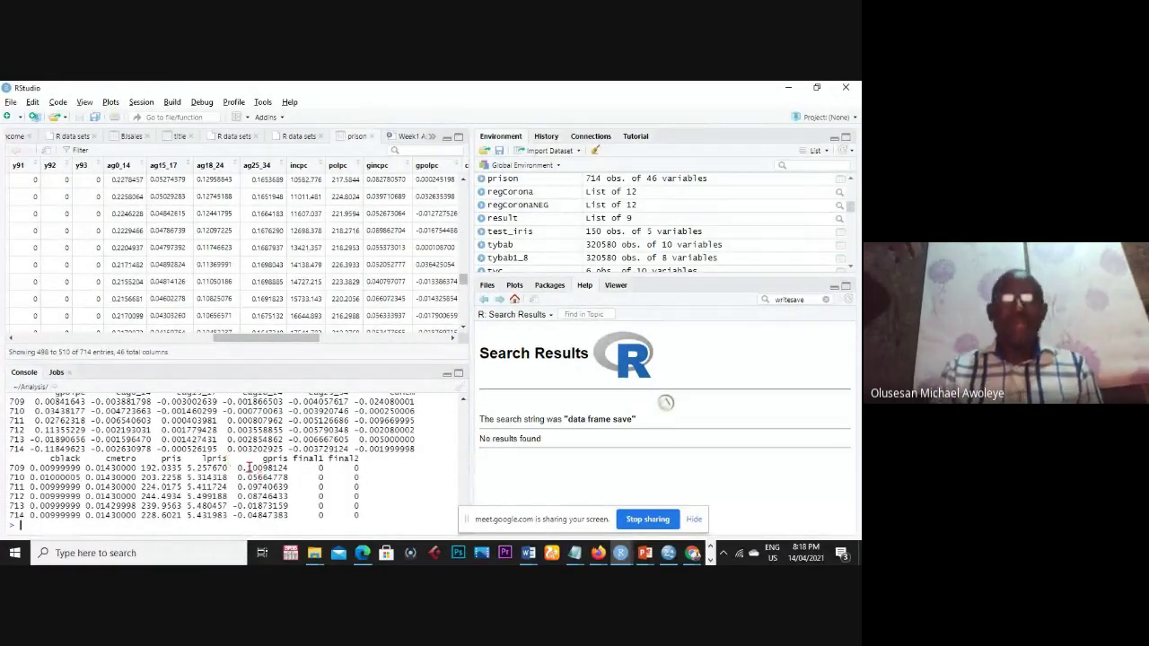
- Switch to the Week-2 presentation in PowerPoint and go to the slide on saving a data frame to disk
key(alt+Tab)
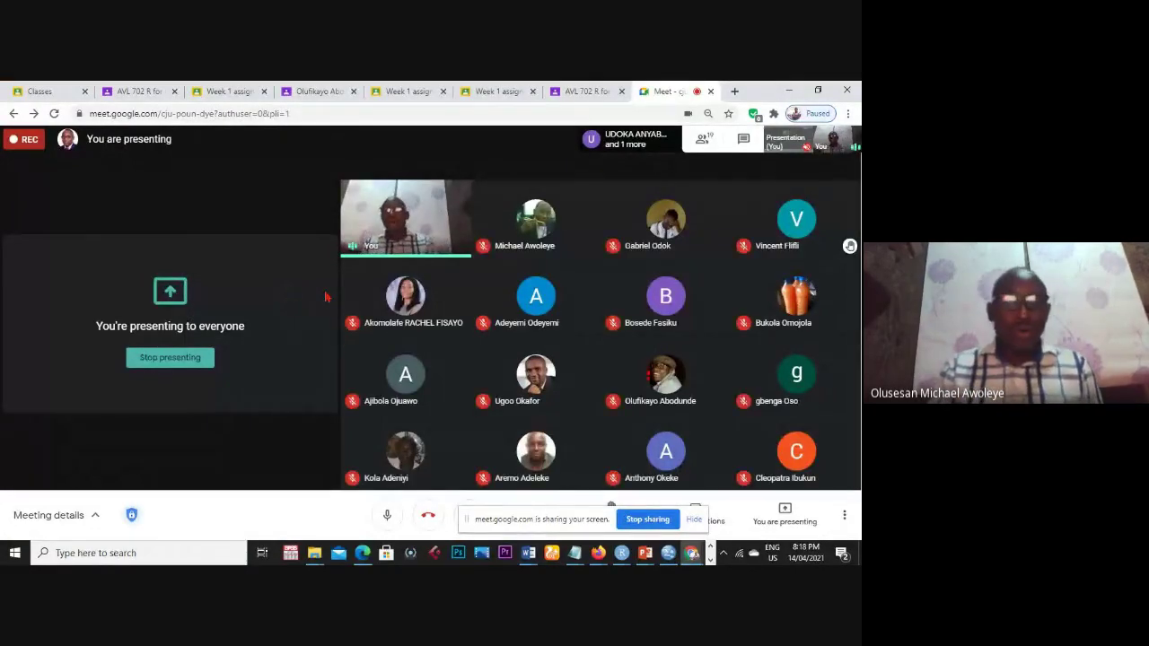
click(644, 553)
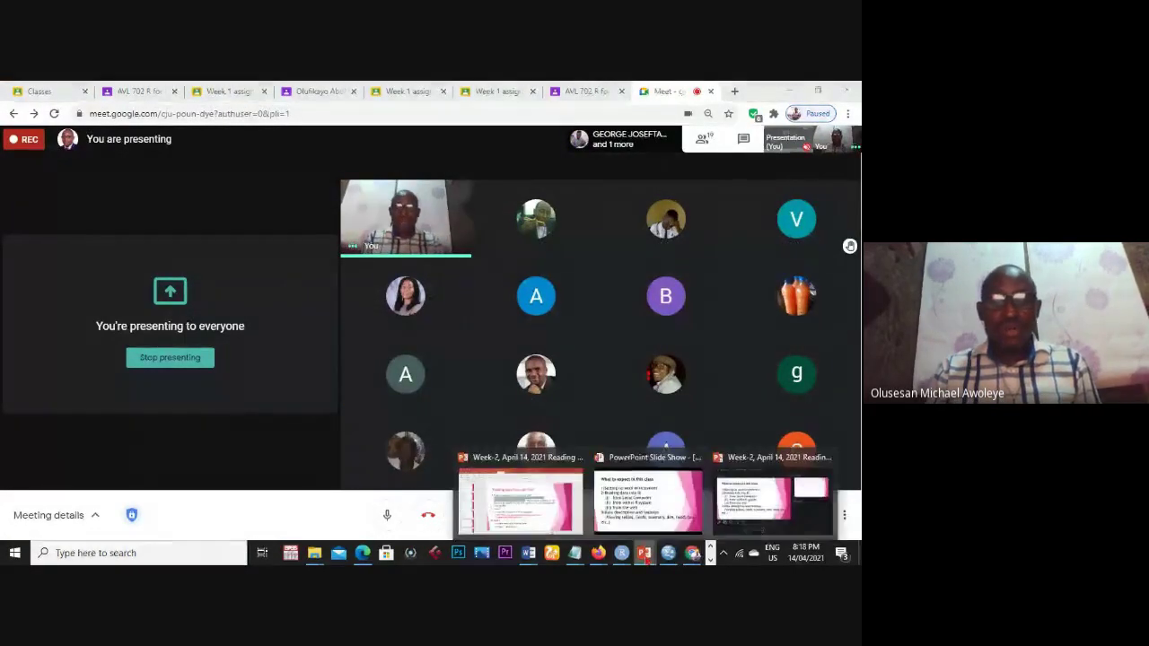
click(553, 489)
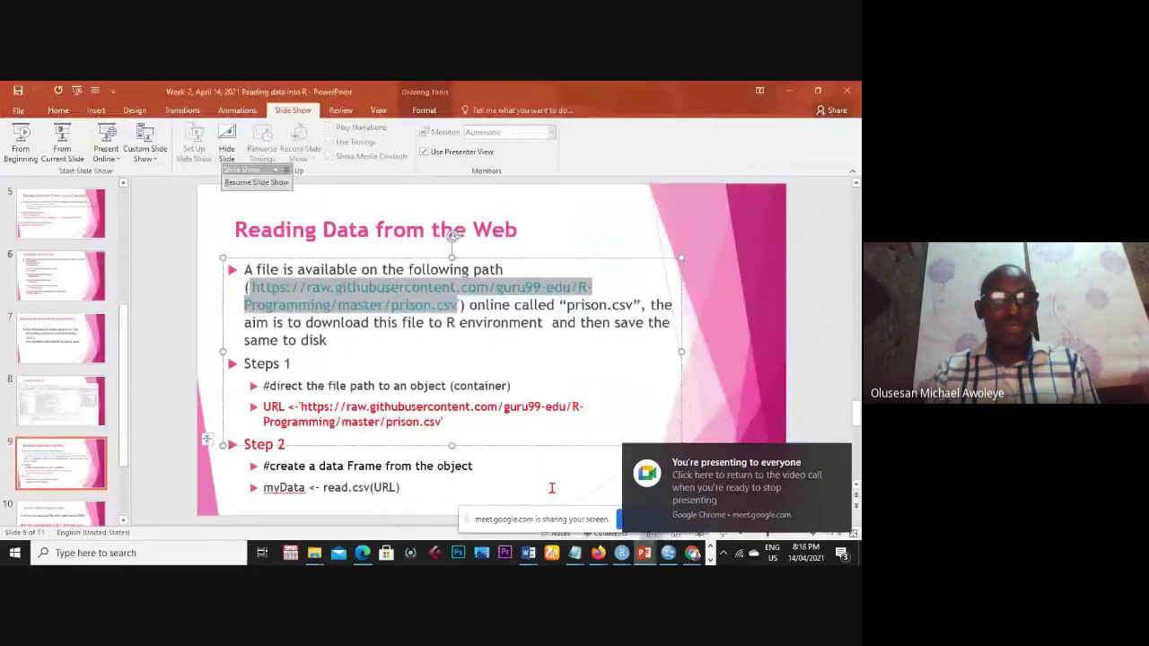
click(412, 364)
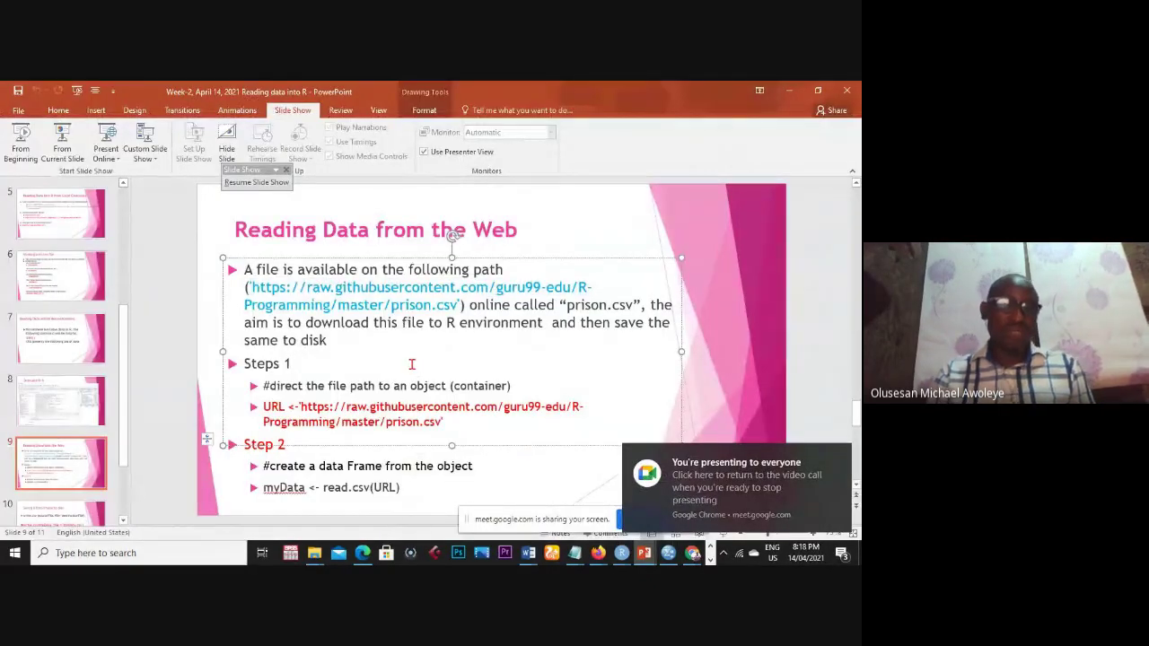
scroll(412, 363, down, 1)
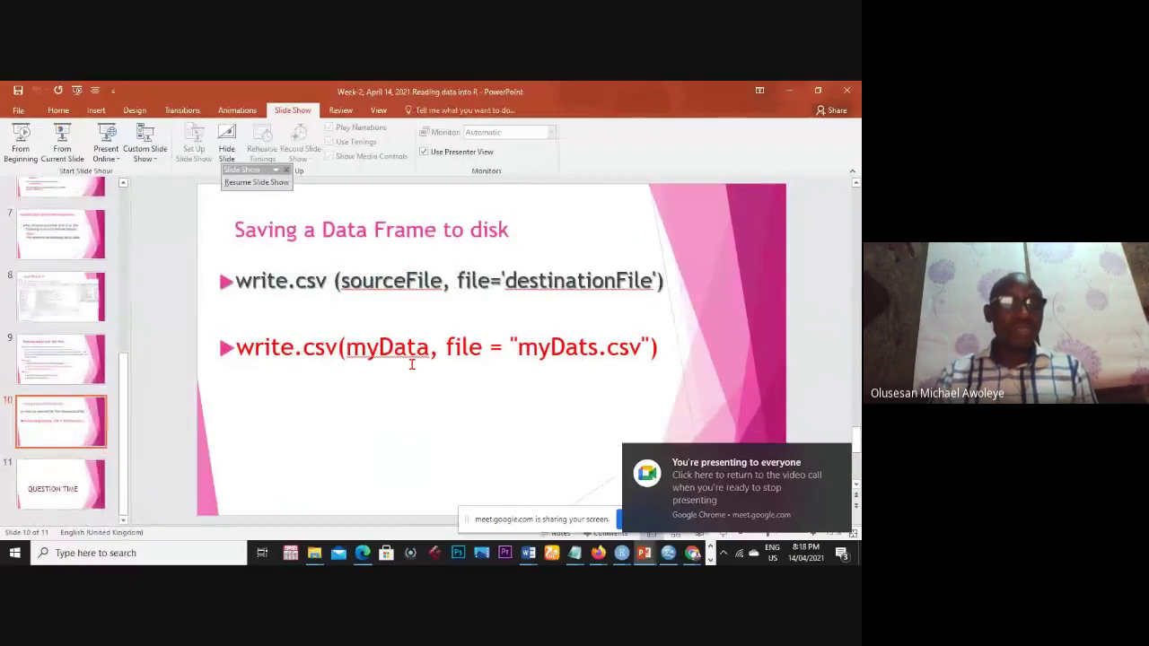
scroll(412, 364, down, 1)
scroll(412, 363, up, 1)
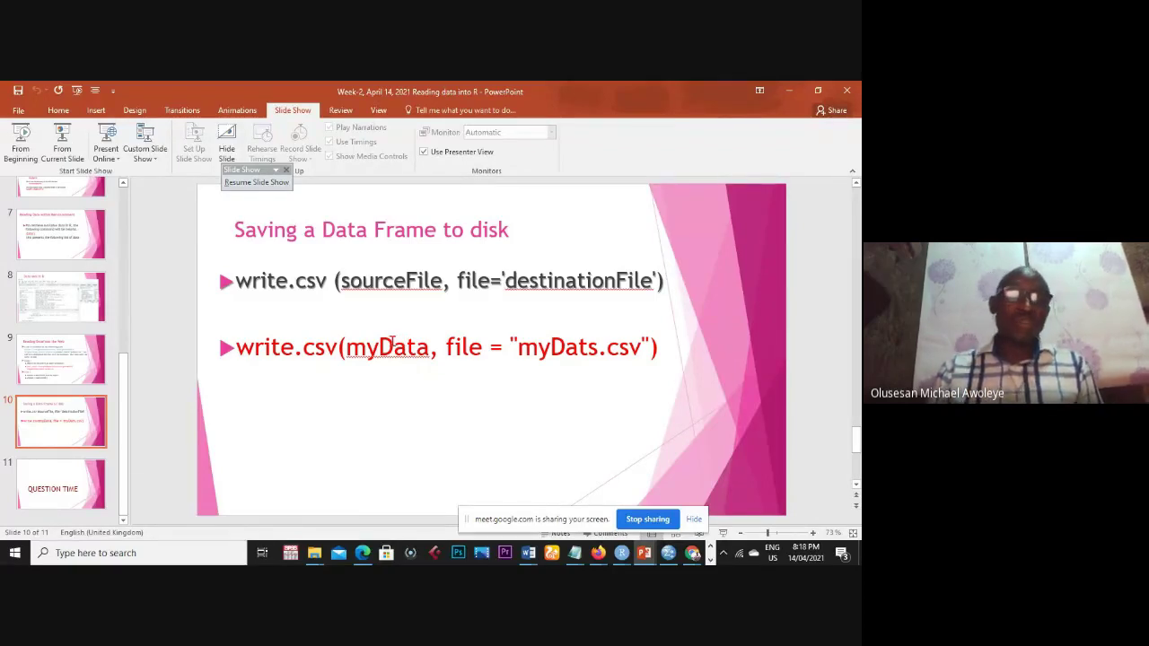
- Return to the RStudio window with the prison data and print the whole prison data frame in the console
key(alt+Tab)
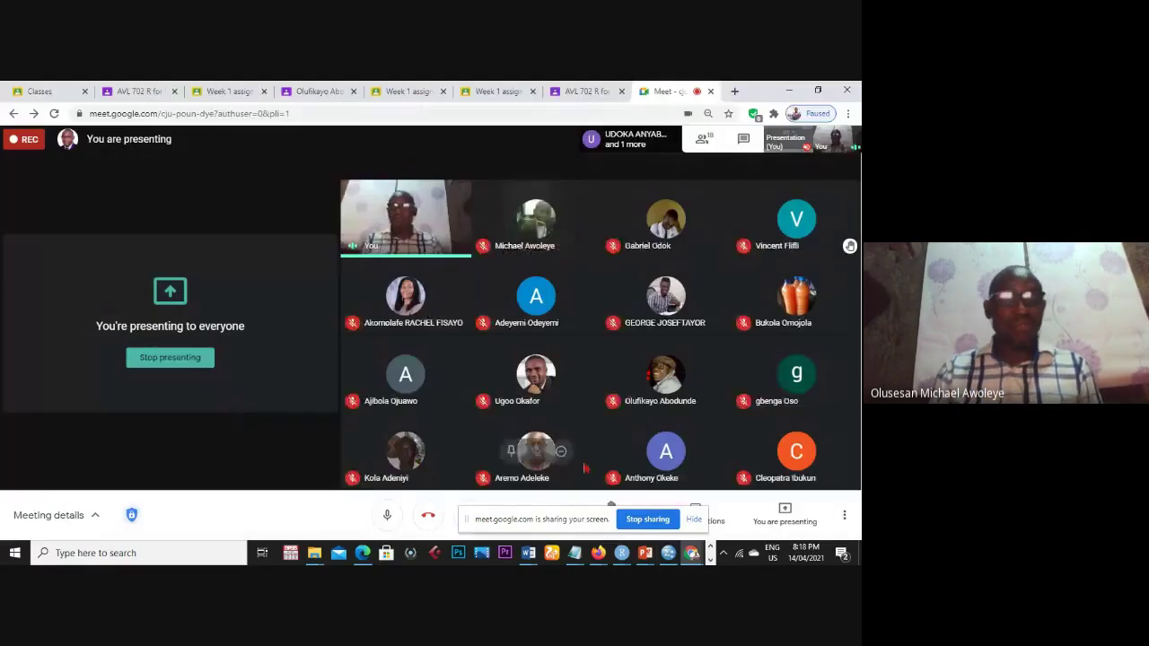
mouse_move(668, 557)
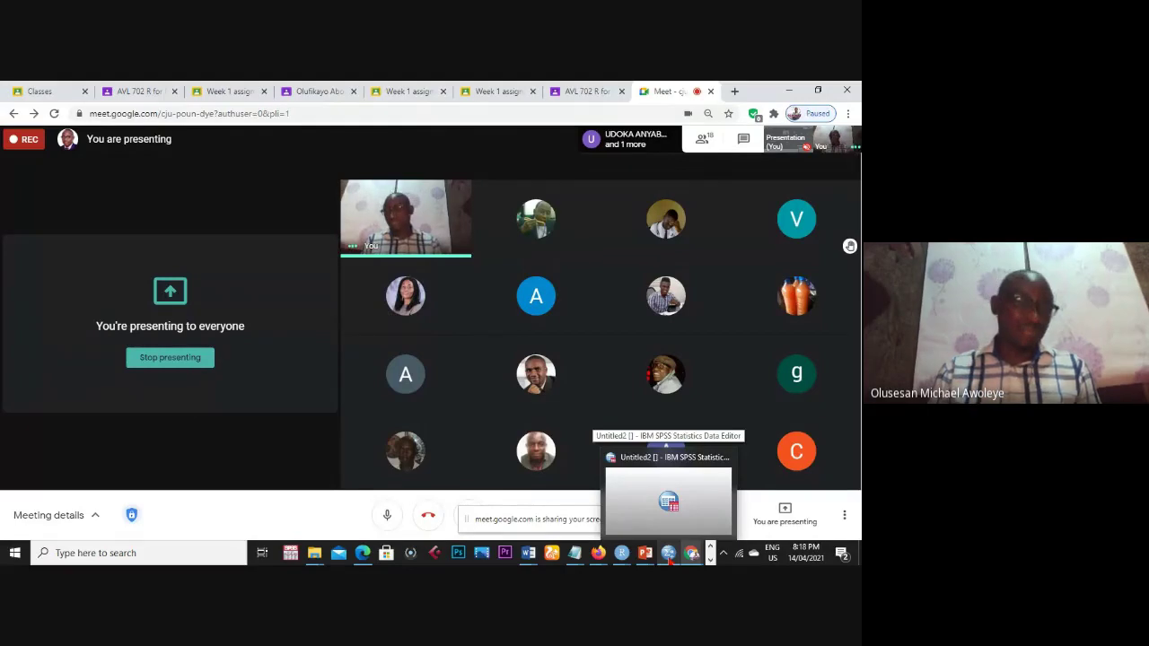
mouse_move(658, 508)
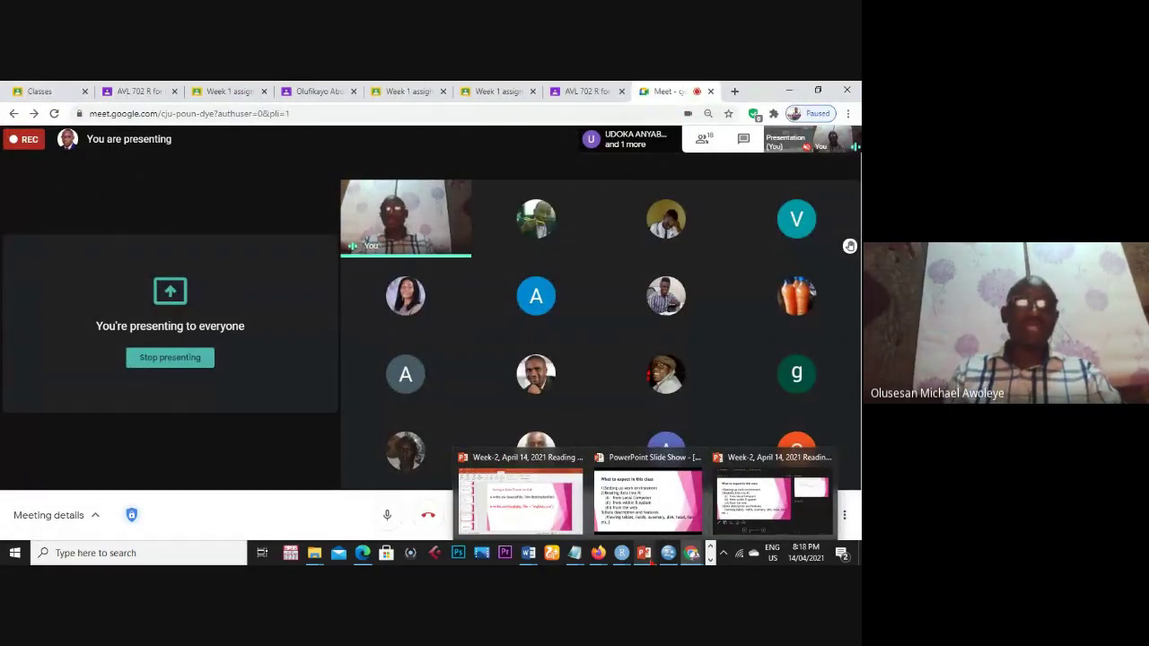
mouse_move(603, 510)
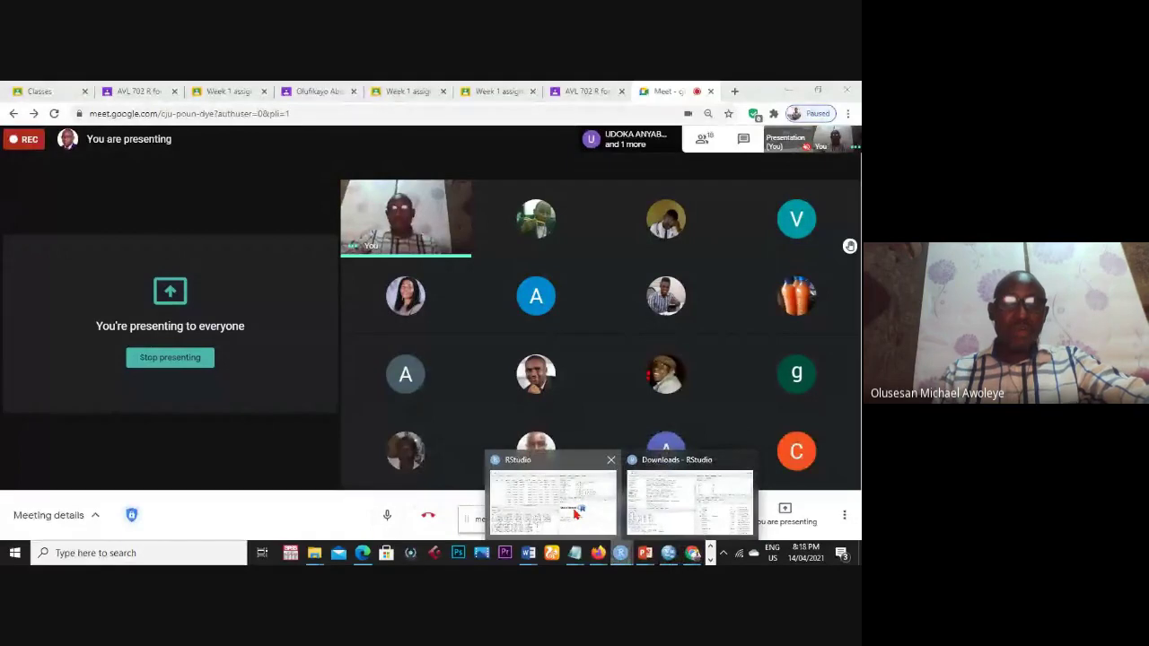
click(576, 513)
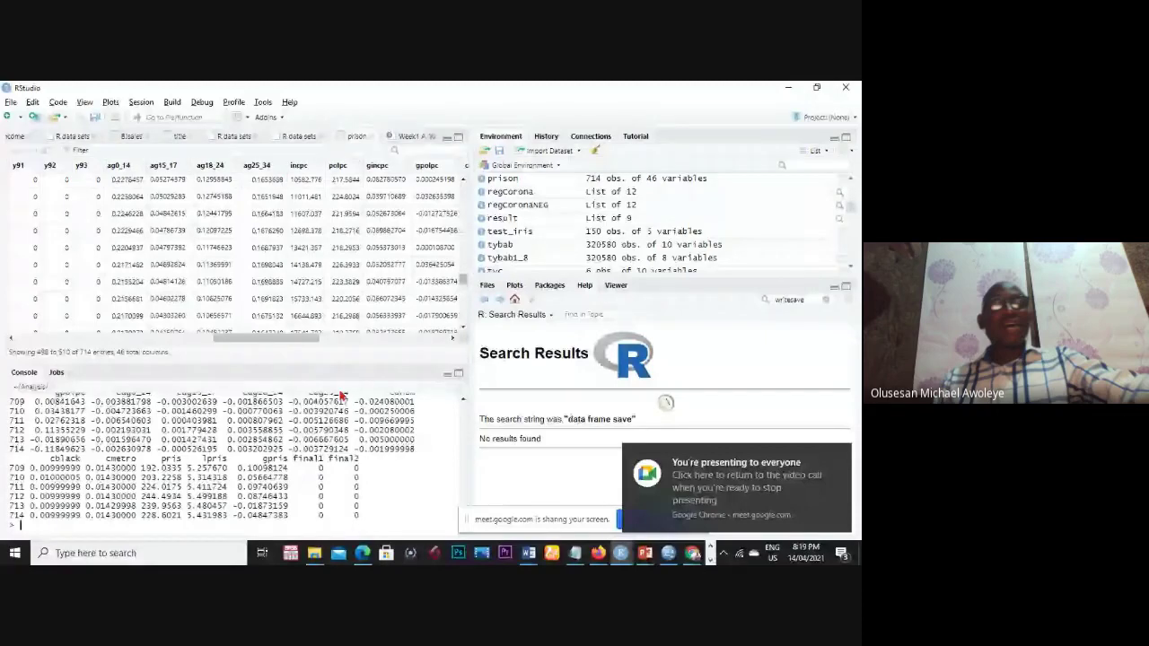
text(pris)
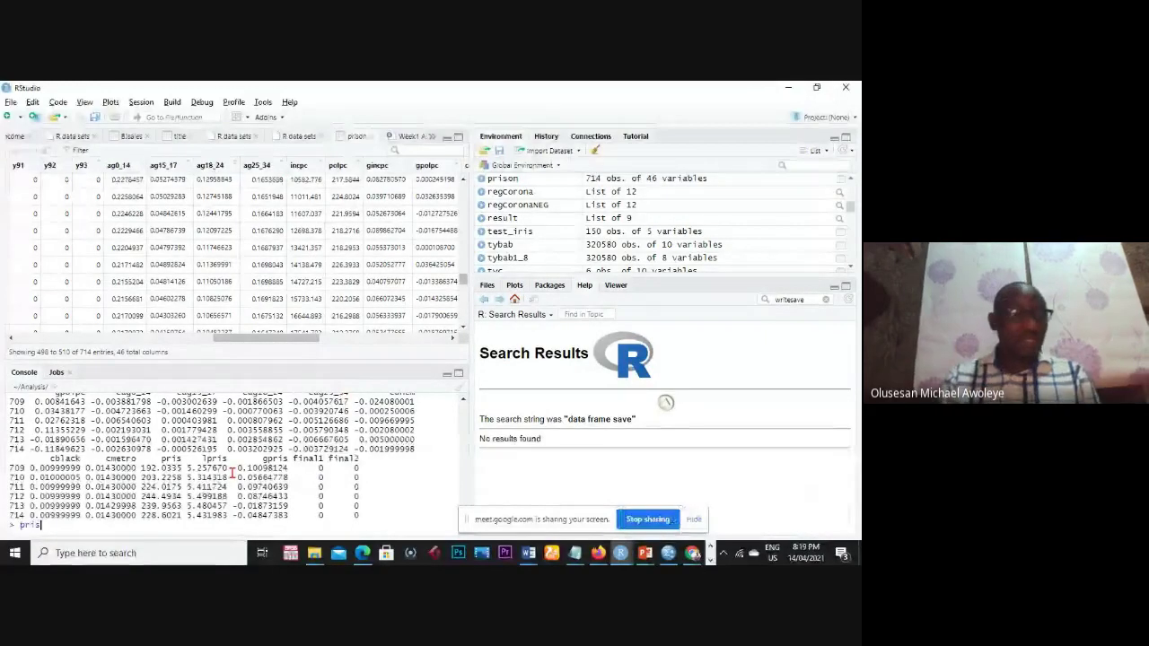
text(on)
key(Return)
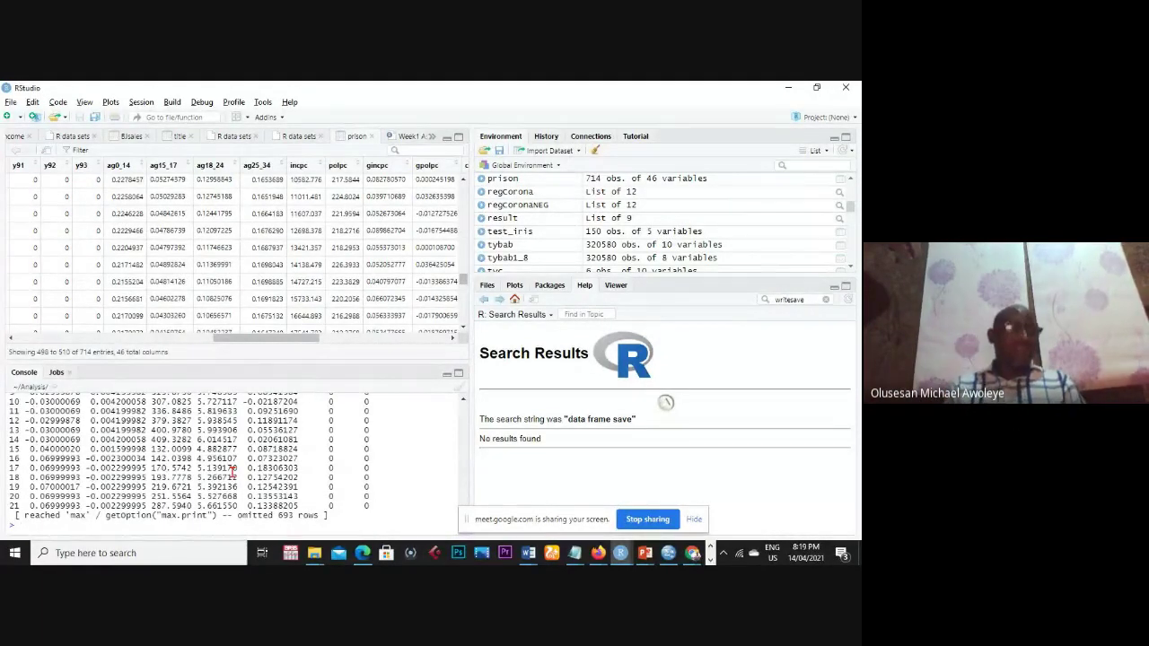
- Switch back to the PowerPoint slide and review the write.csv syntax and its source file and destination file arguments
key(alt+Tab)
key(alt+Tab)
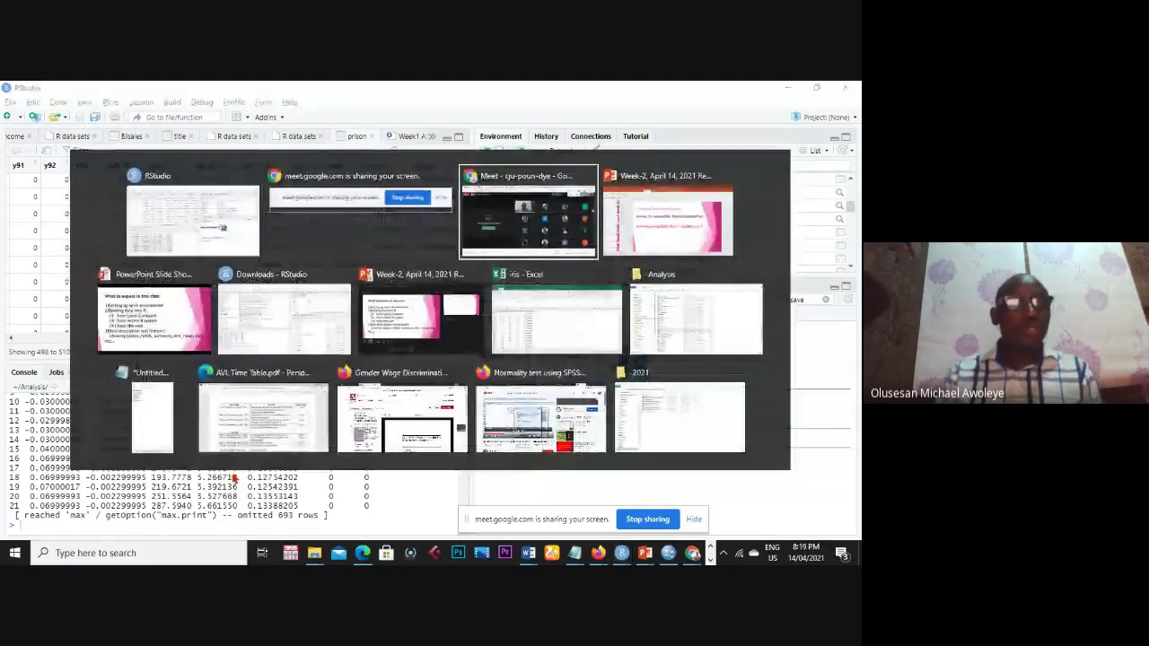
key(alt+Tab)
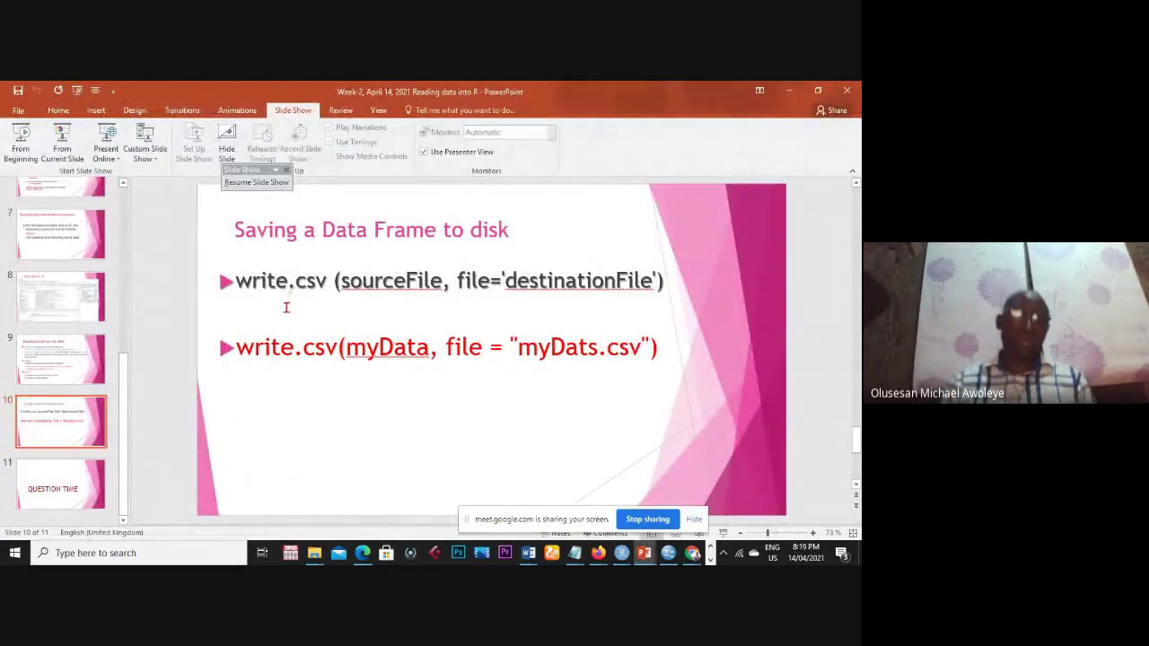
drag(237, 284, 661, 295)
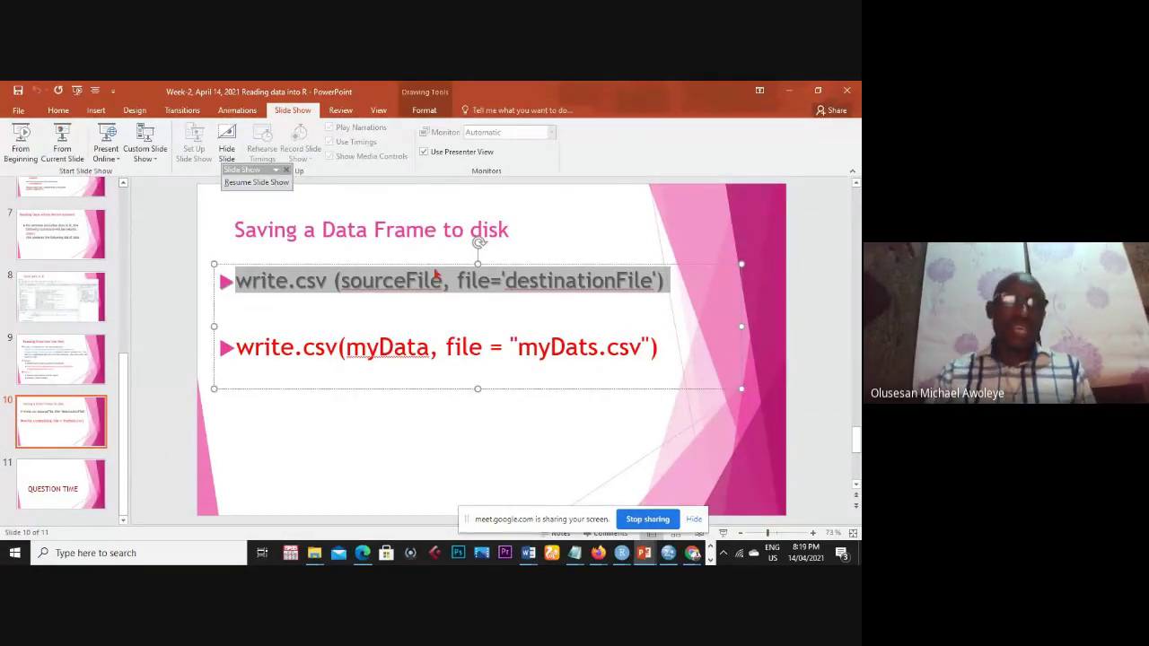
click(388, 280)
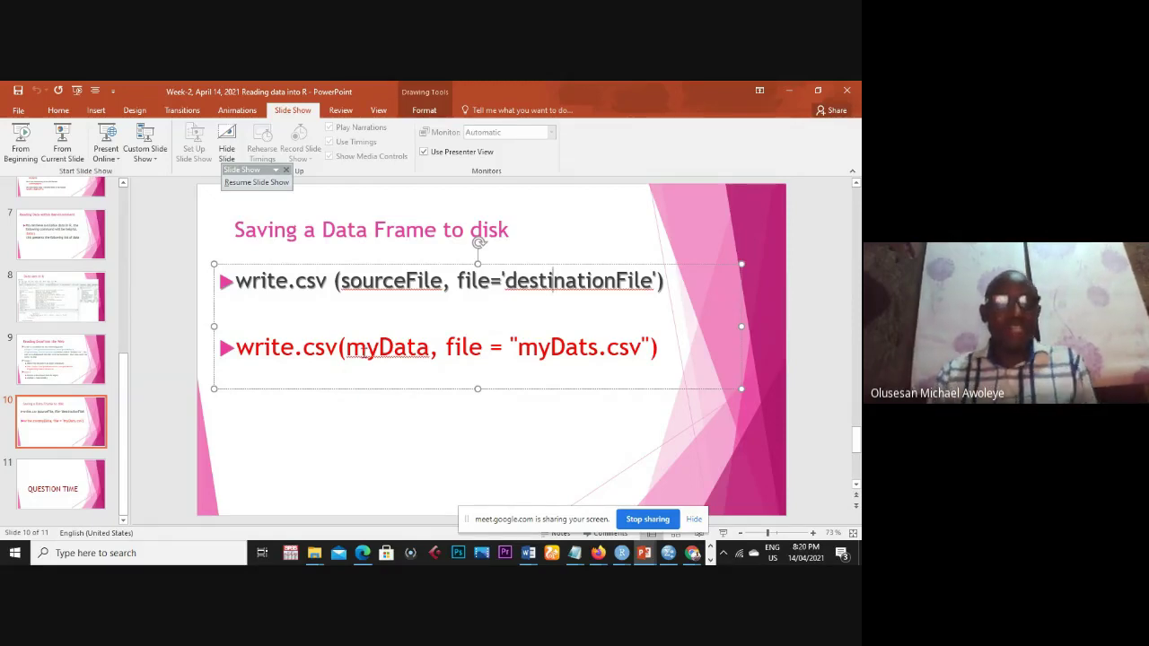
click(378, 349)
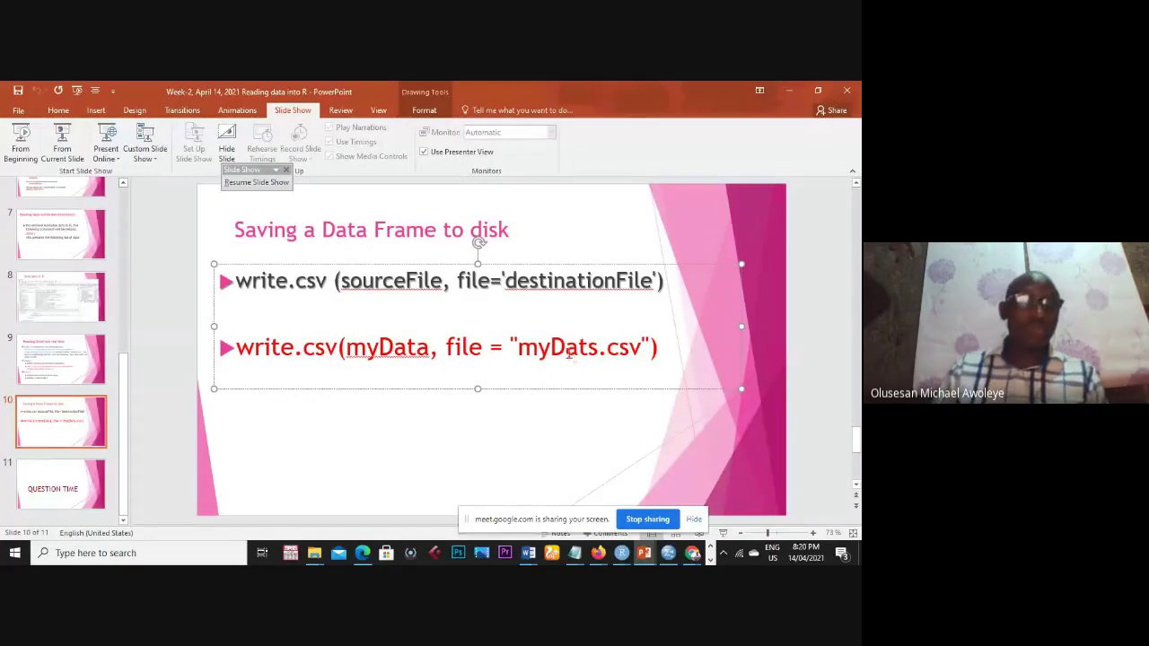
- Return to RStudio and enter write.csv(prison, file = myPrison.csv) at the console prompt without running it
key(alt+Tab)
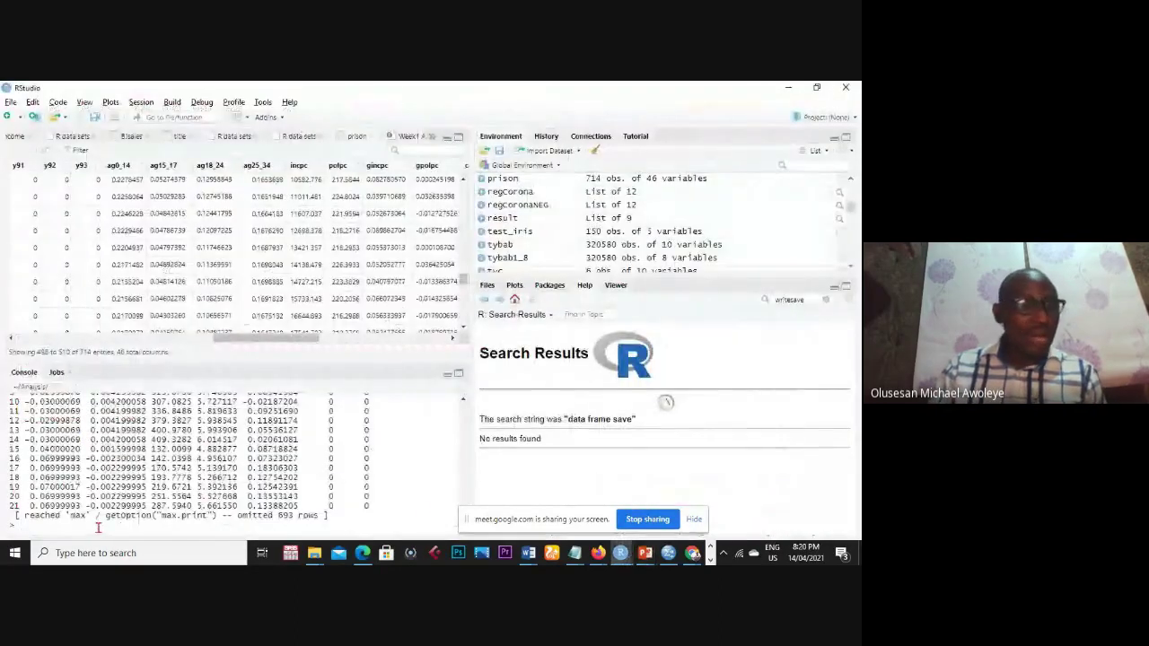
text(write)
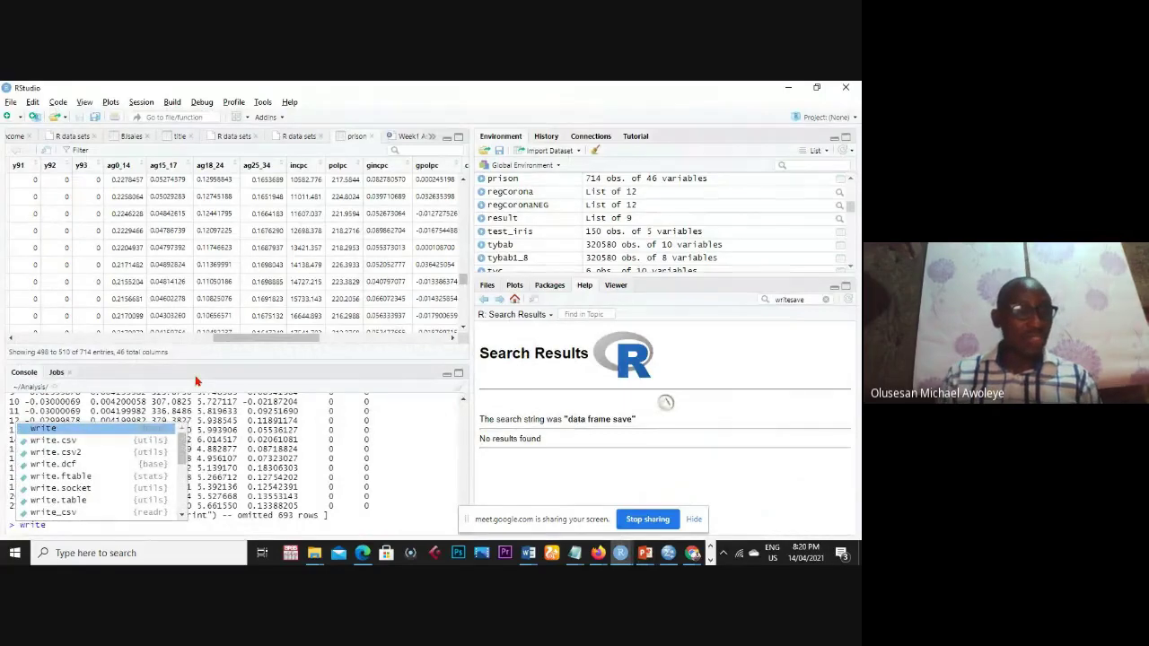
key(Down)
key(Return)
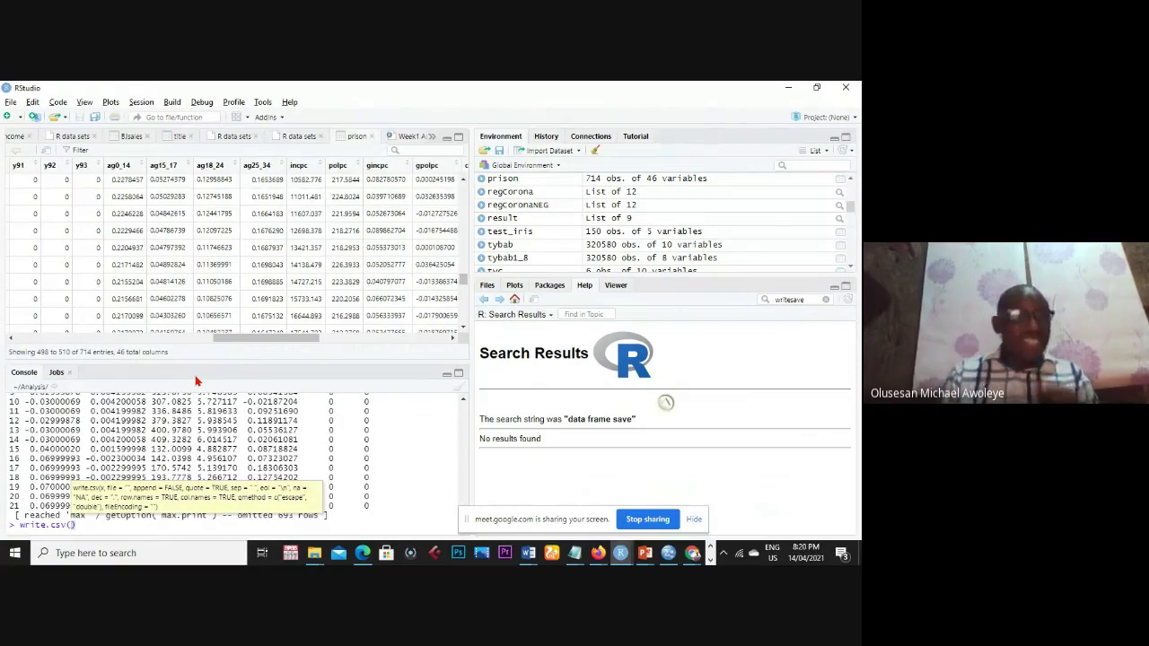
text(prison)
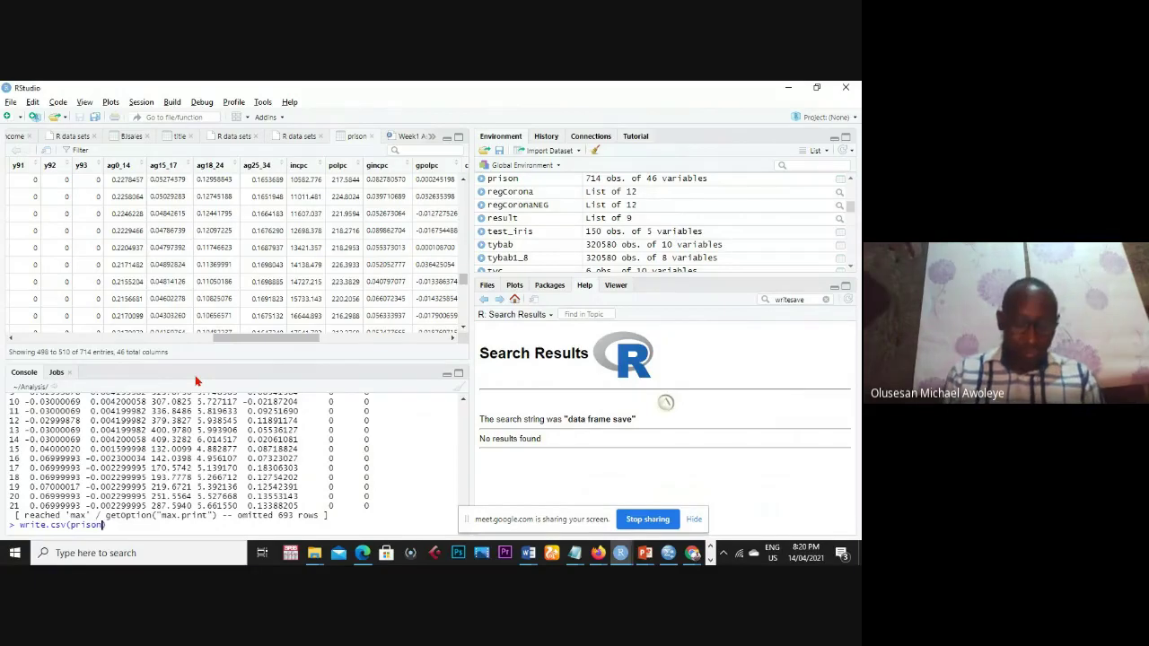
text(, fil)
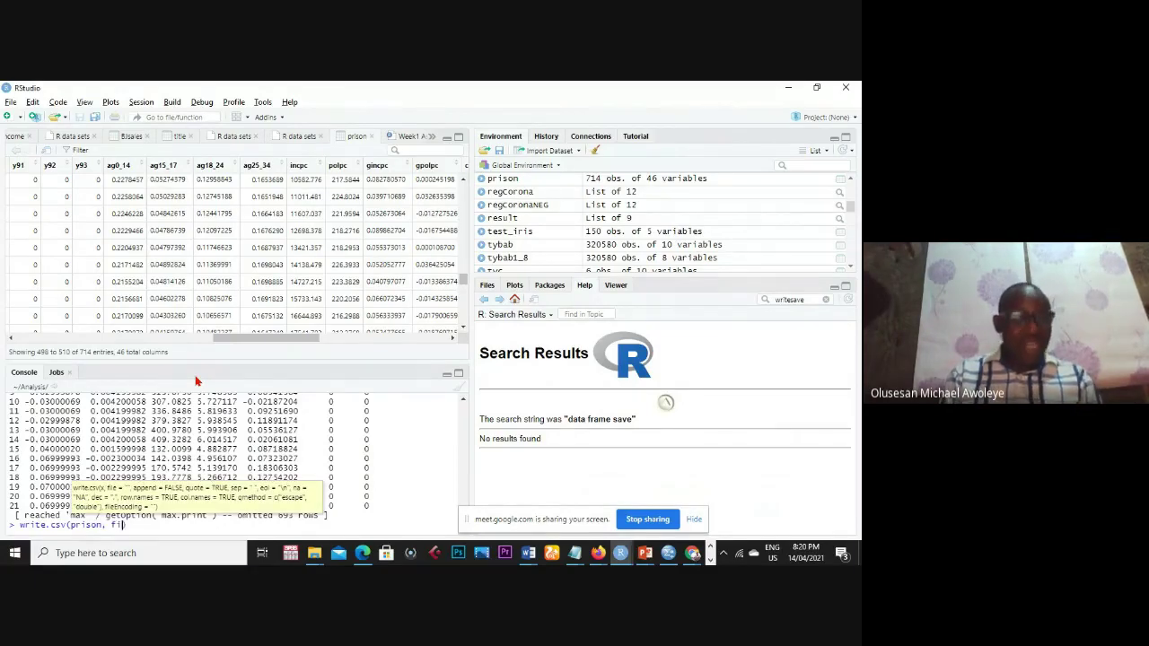
text(e)
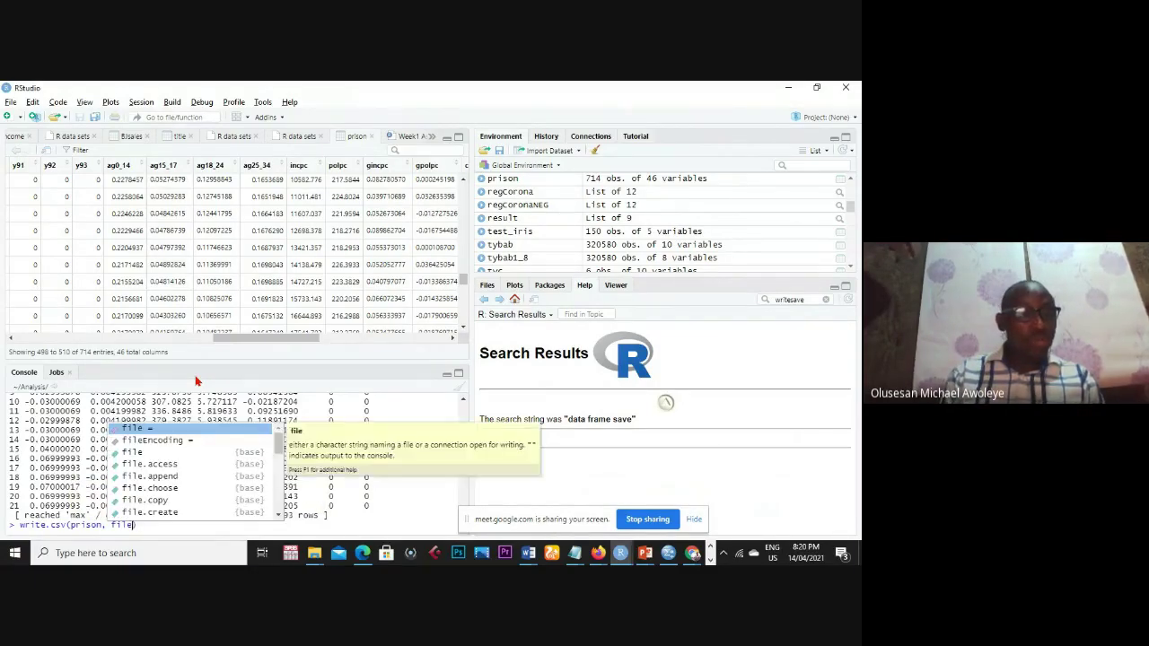
key(Tab)
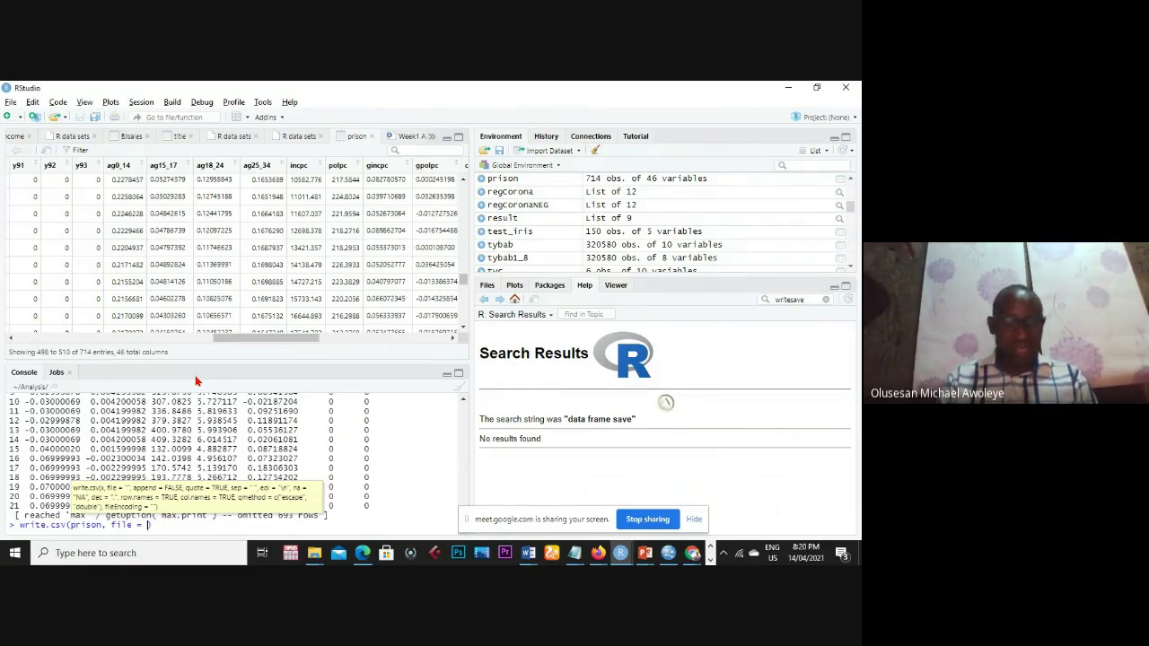
text(myP)
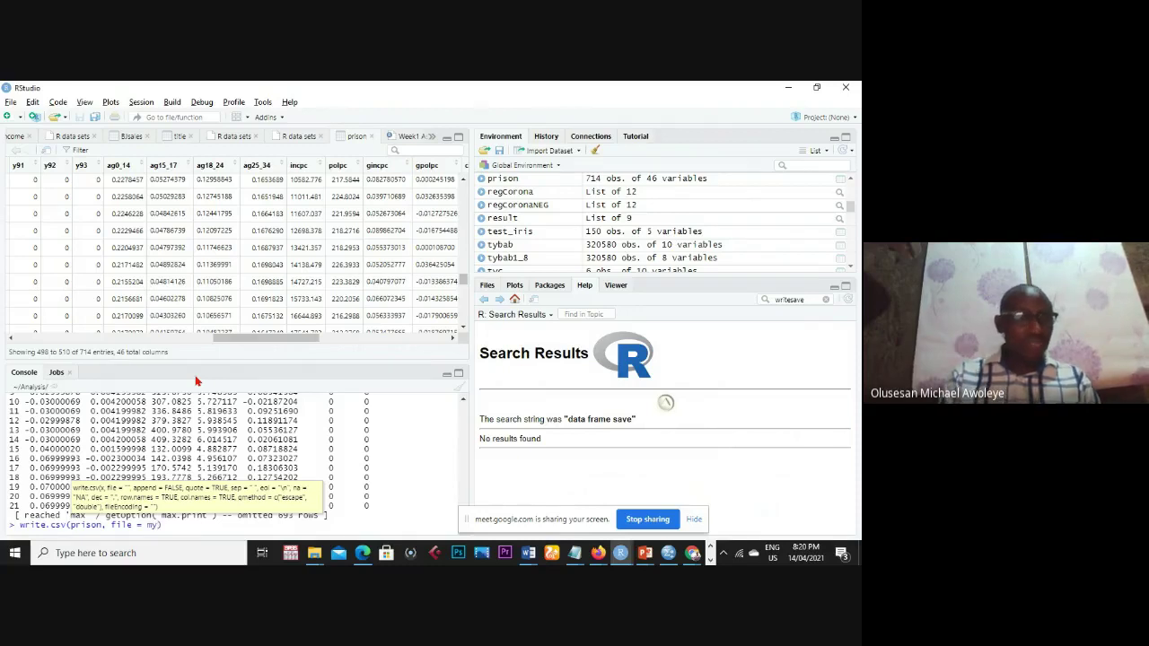
text(rison.)
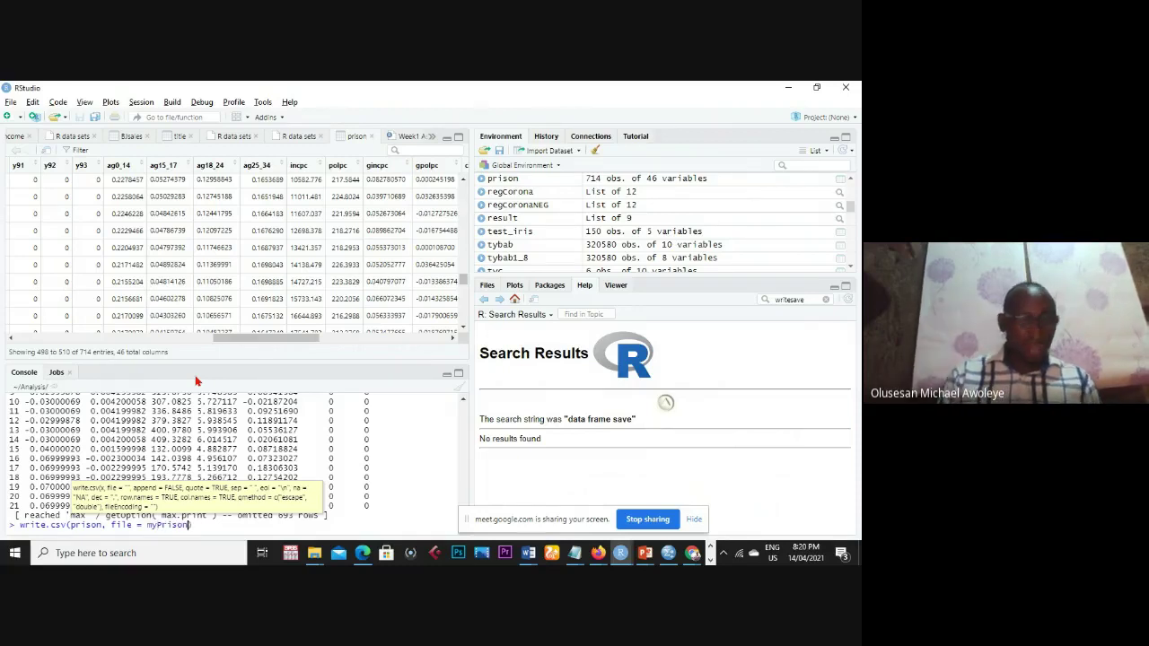
text(csv))
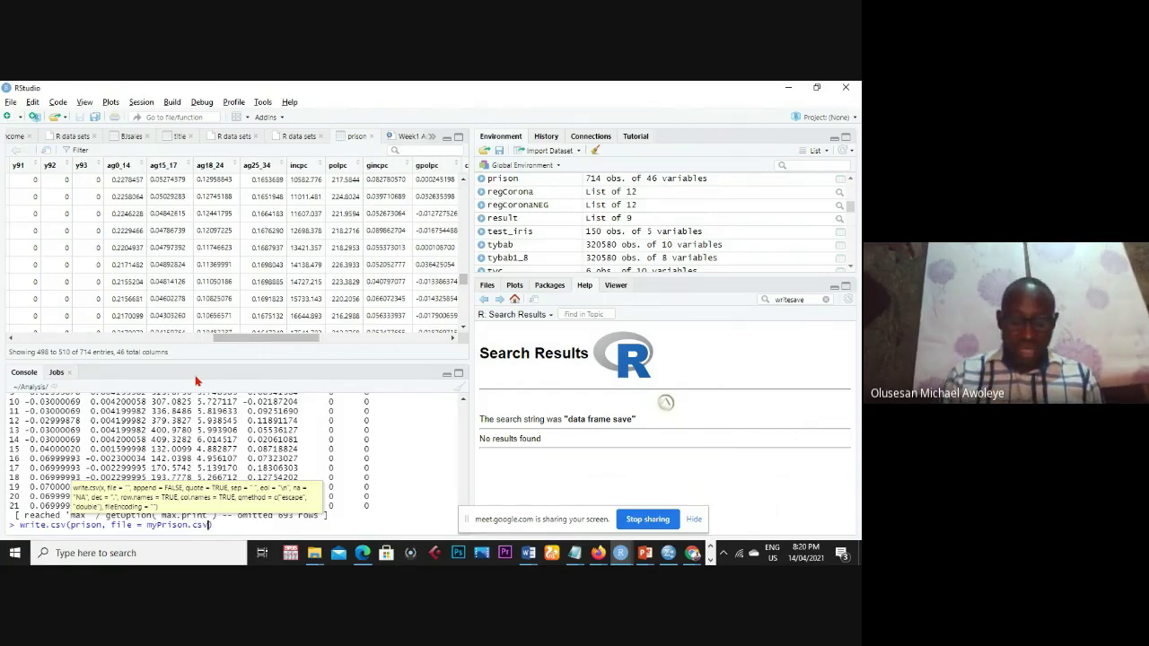
- Add quotation marks so the command reads write.csv(prison, "file = myPrison.csv"), and run it
text(")
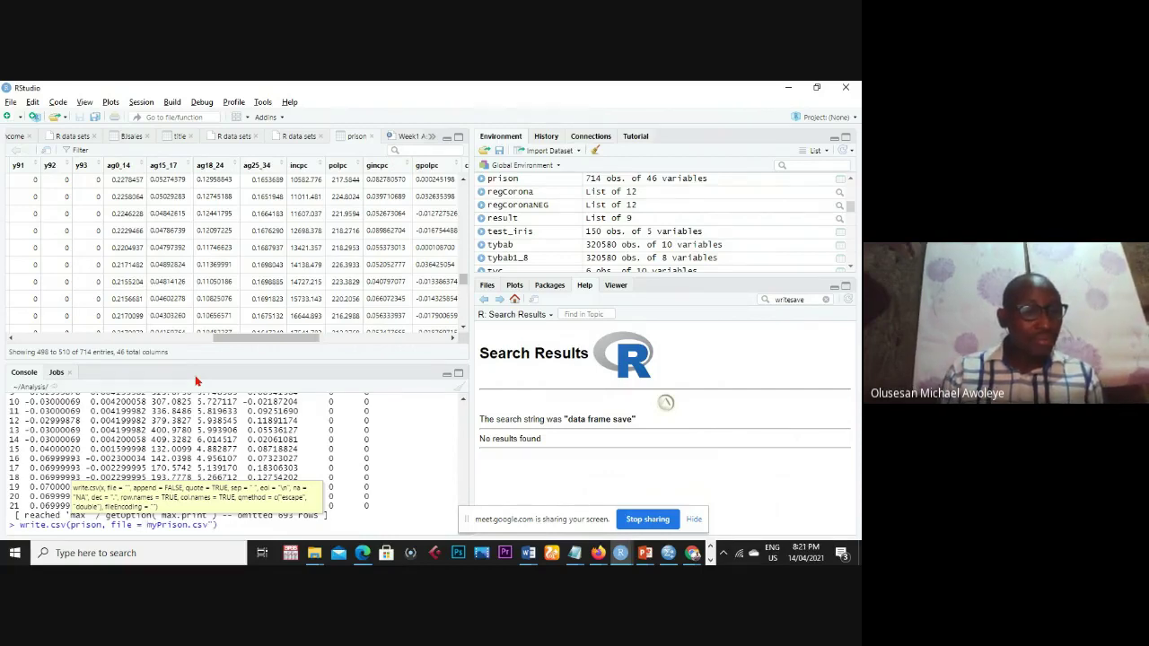
key(Left)
key(Left)
key(Left)
key(Left)
key(Left)
key(Left)
key(Left)
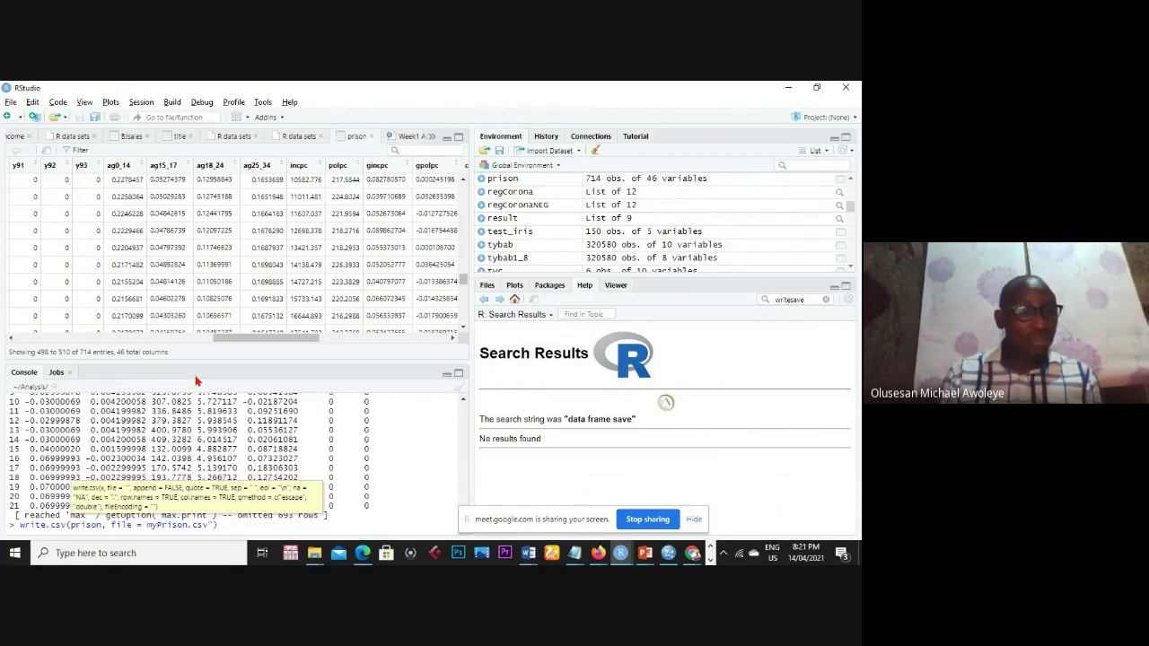
text(")
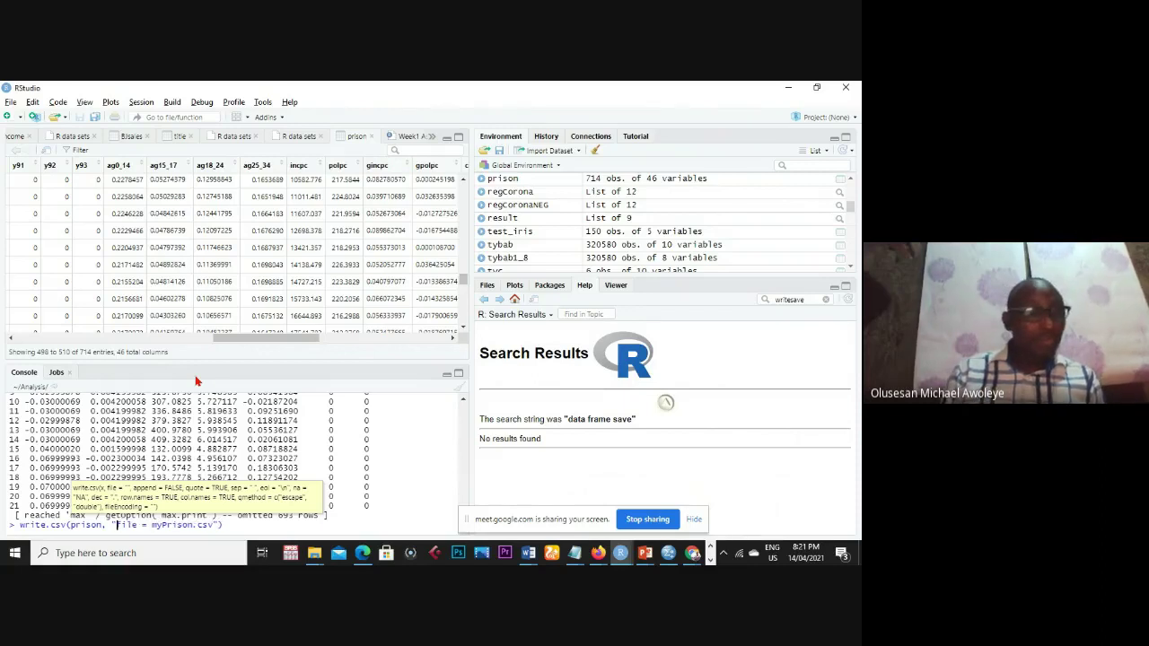
key(Return)
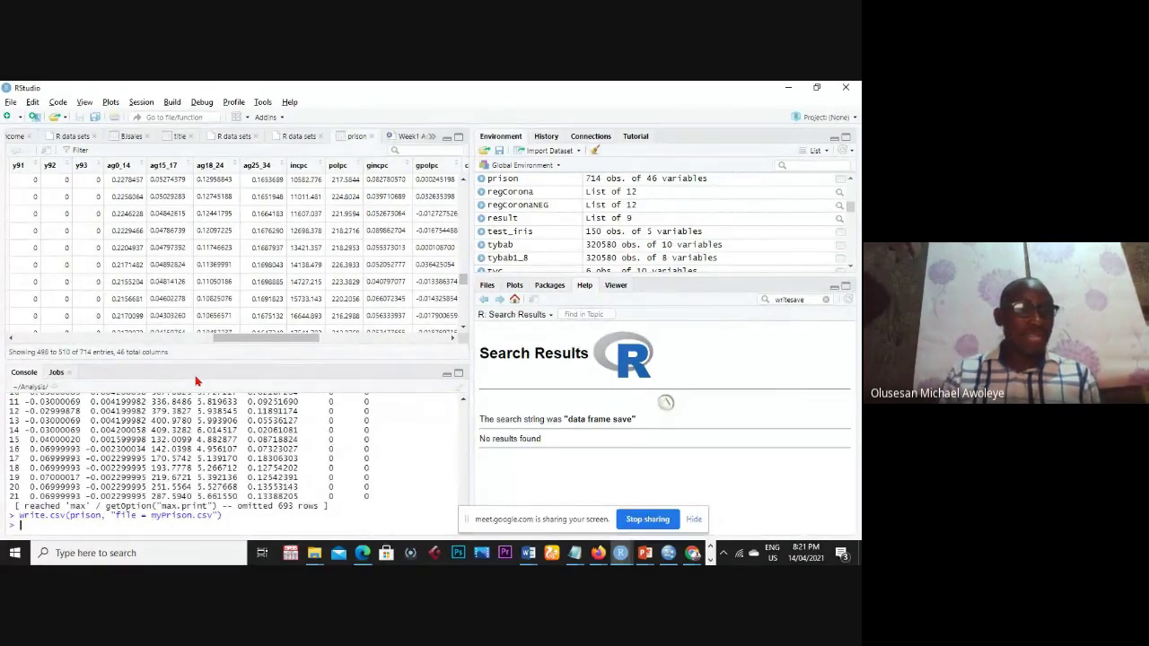
- Check the write.csv syntax on the PowerPoint slide about saving a data frame to disk, and return to RStudio
click(137, 551)
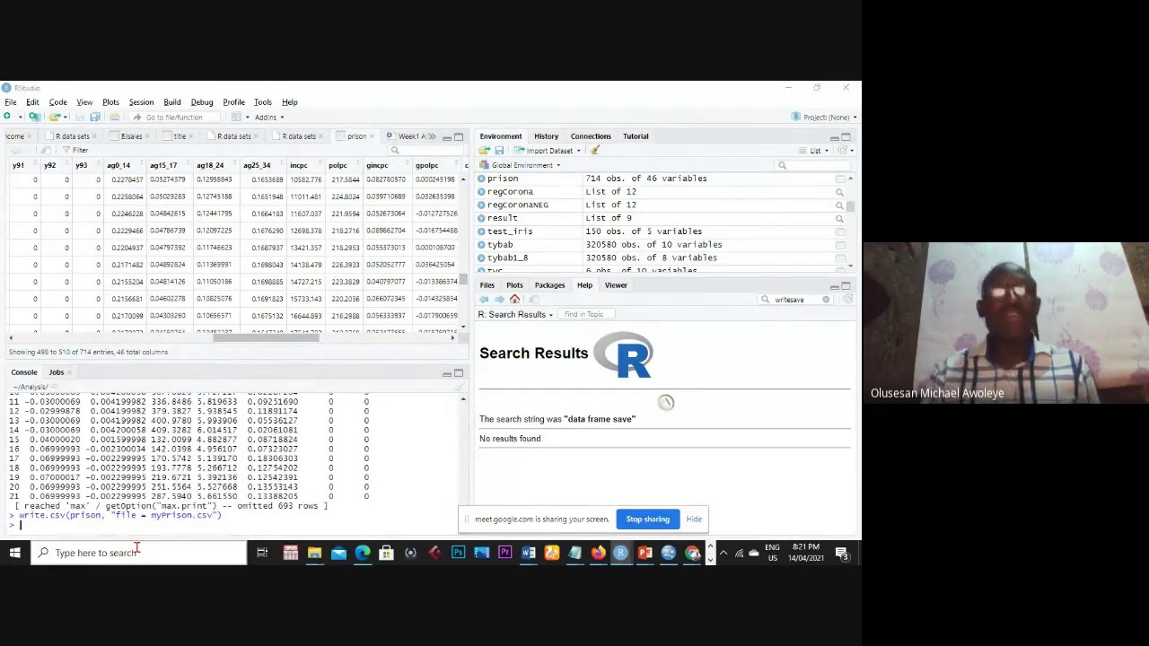
key(alt+Tab)
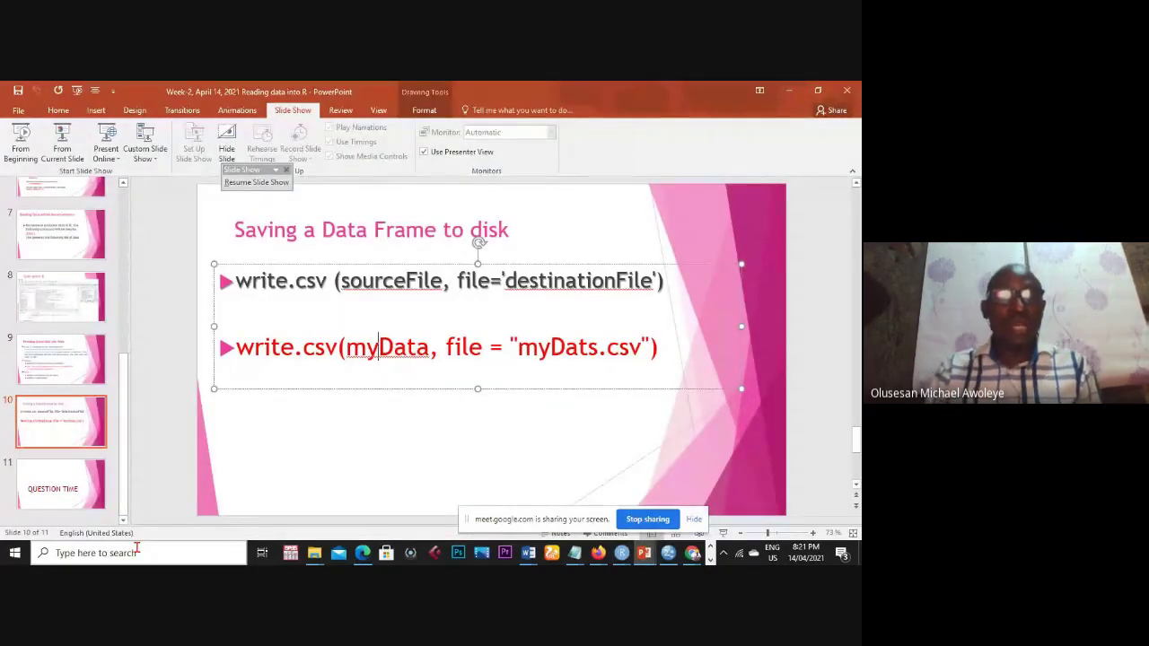
key(alt+Tab)
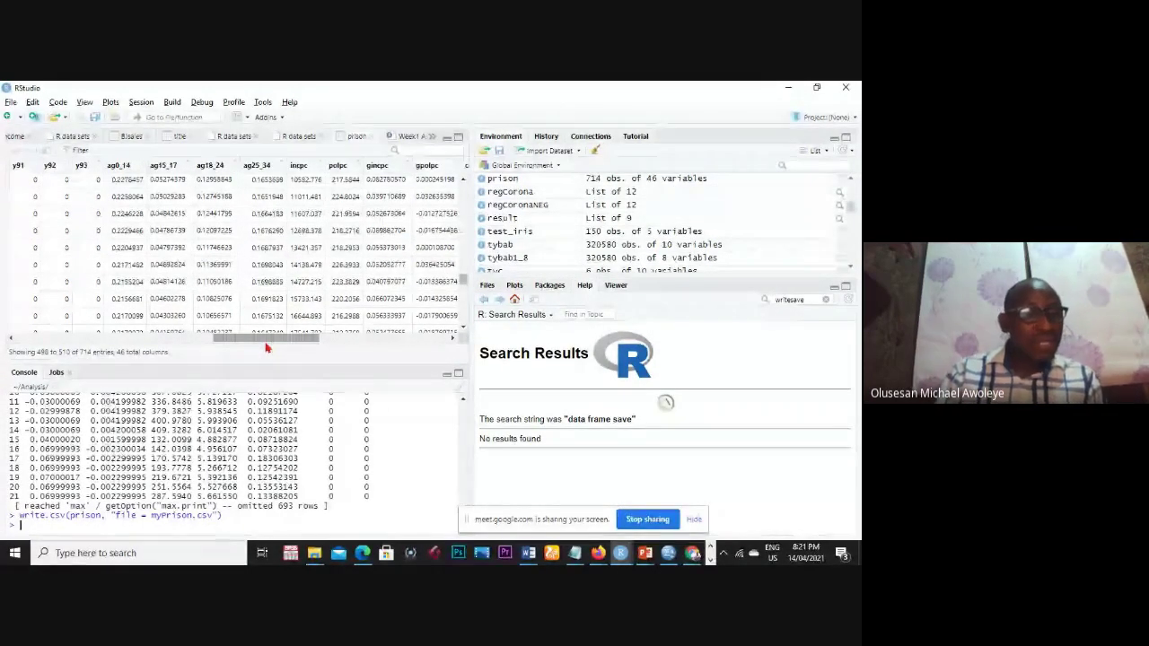
- Search Windows for the exported file with the term myprison, and return to RStudio
key(super)
text(myprison)
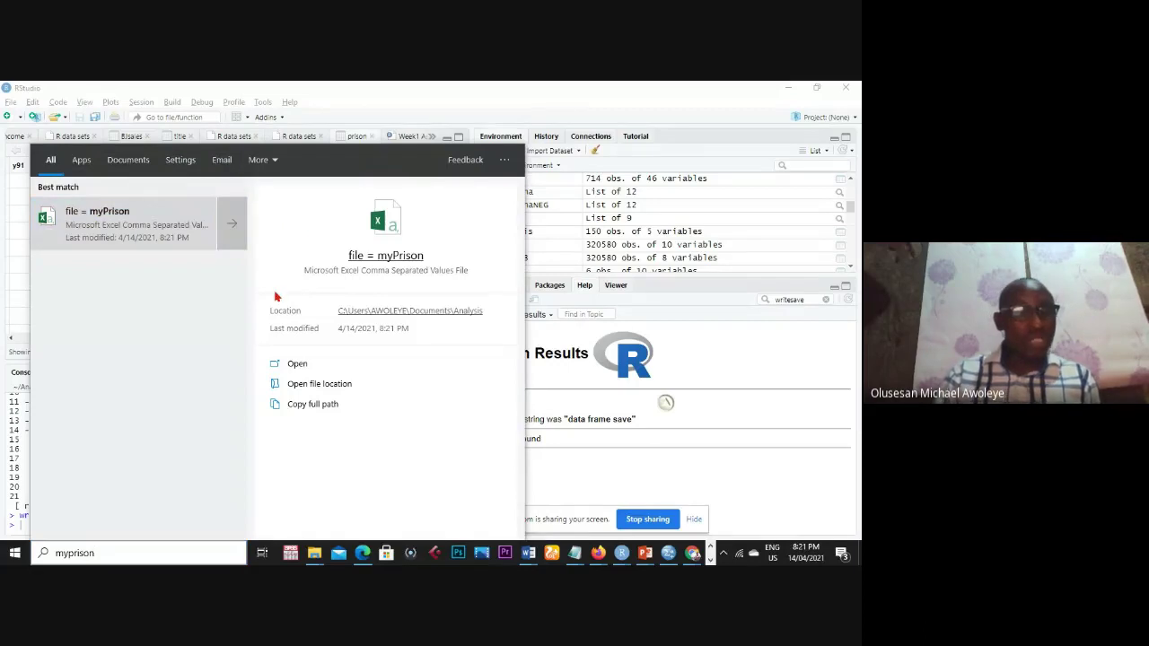
click(281, 403)
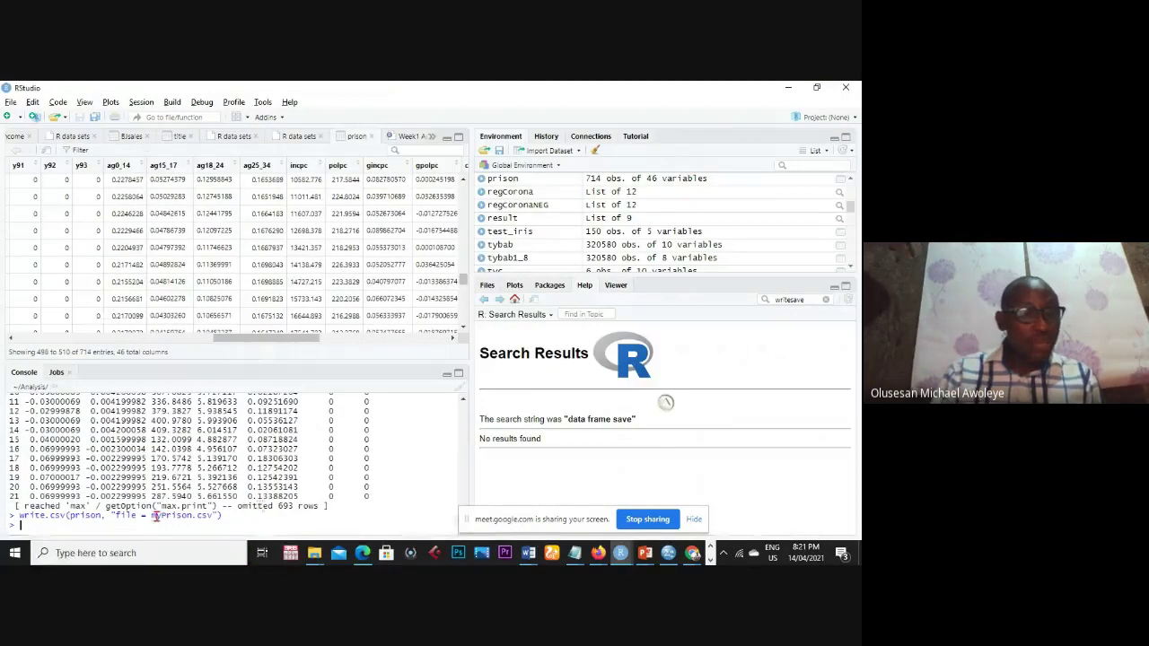
- Recall the last write.csv command, correct its quotation marks to write.csv(prison, file = "myPrison.csv"), and run it
key(Up)
key(Left)
key(Left)
key(Left)
key(Left)
key(Left)
key(Left)
key(Left)
key(Left)
key(Left)
key(Left)
key(Left)
key(Left)
key(Left)
key(Left)
key(Left)
key(Left)
key(Left)
key(Left)
key(Left)
key(Left)
key(BackSpace)
key(Right)
key(Right)
key(Right)
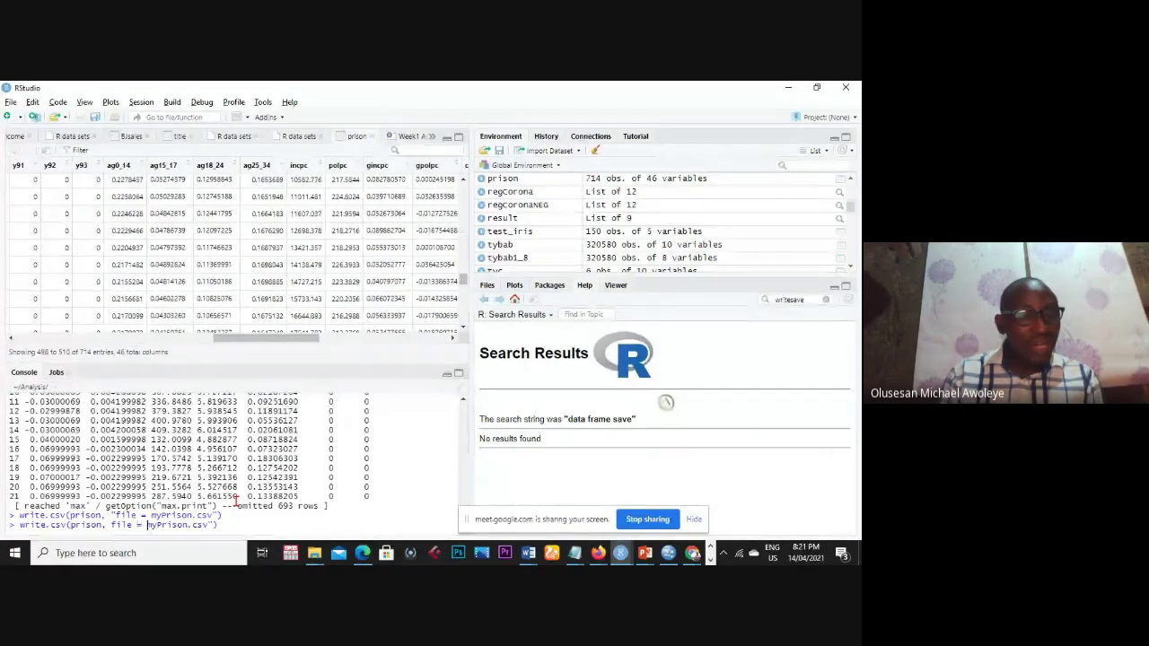
text(")
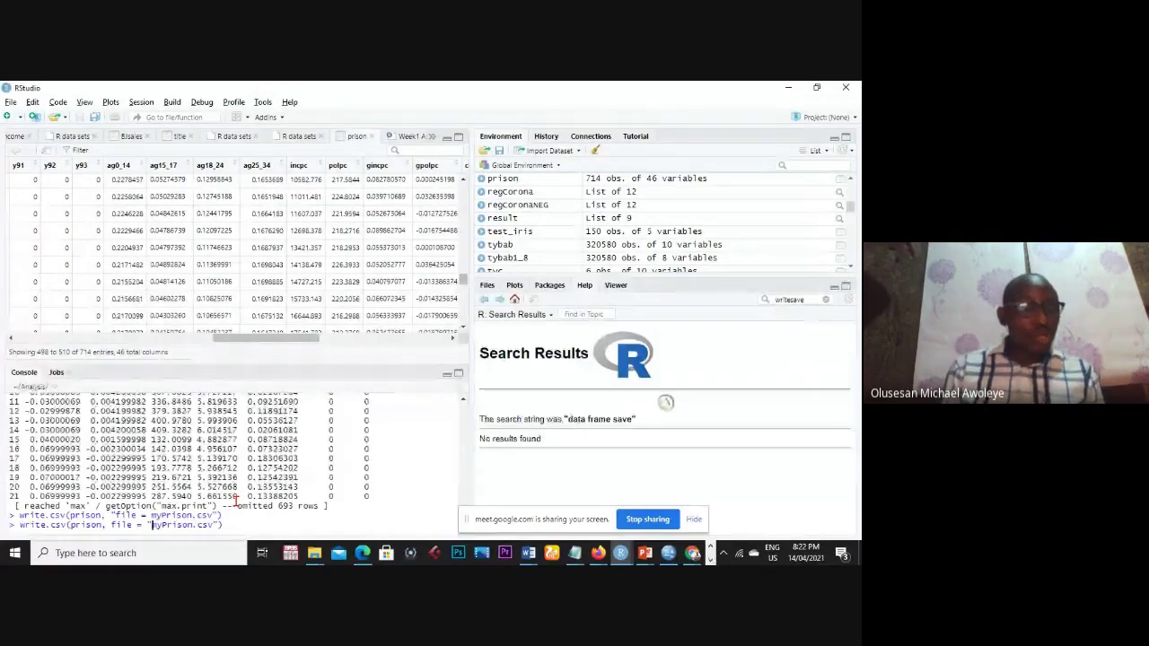
key(Return)
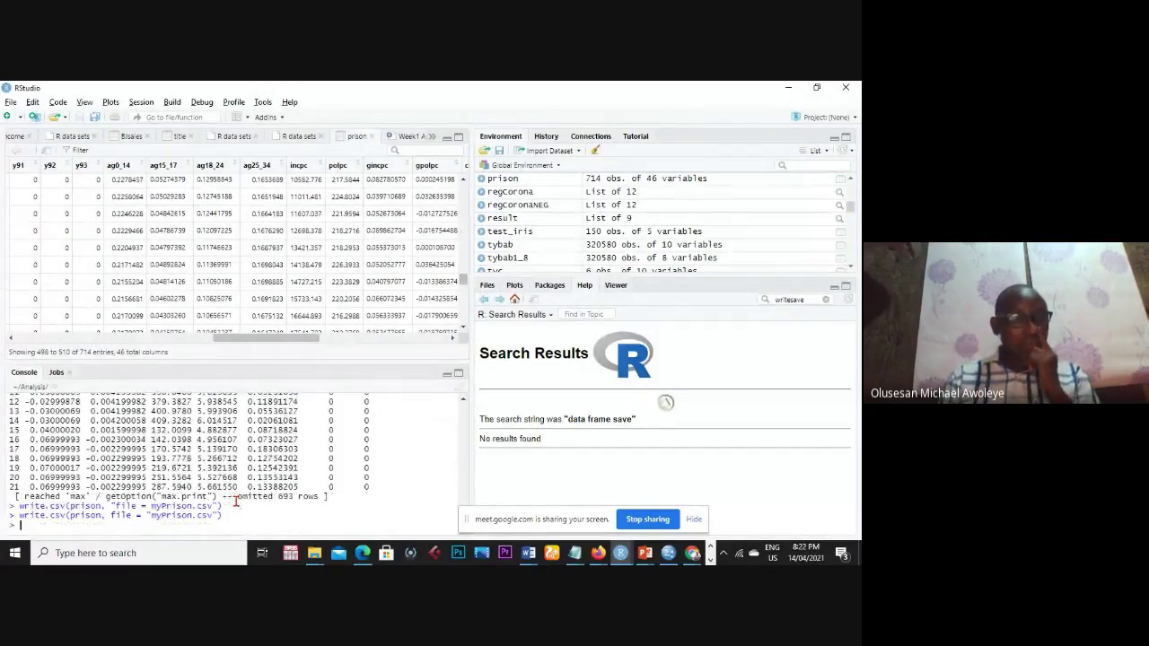
- Search Windows for the myPrison CSV file and open its location, the Analysis folder
key(super)
text(myfile)
key(BackSpace)
key(BackSpace)
key(BackSpace)
key(BackSpace)
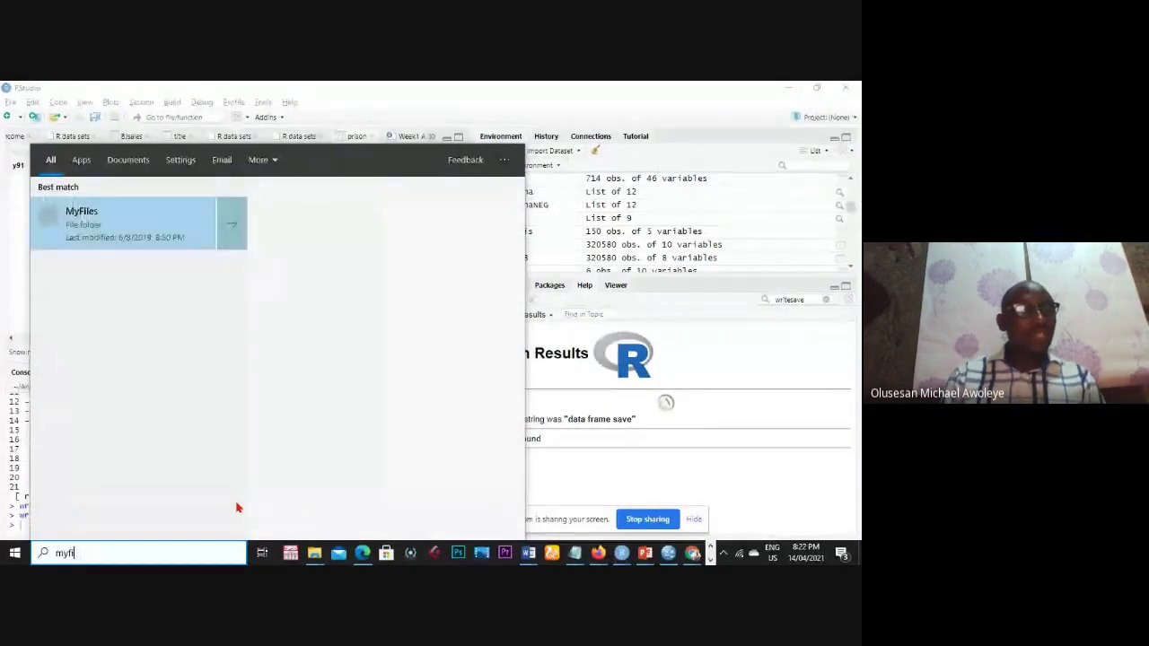
text(pri)
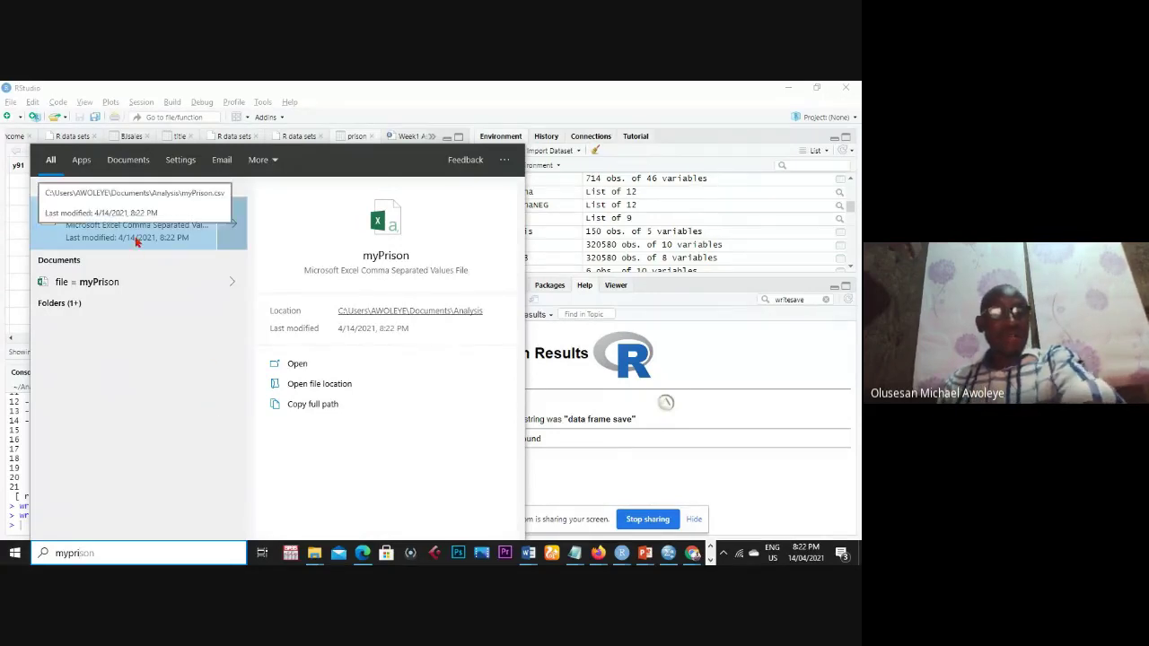
click(443, 316)
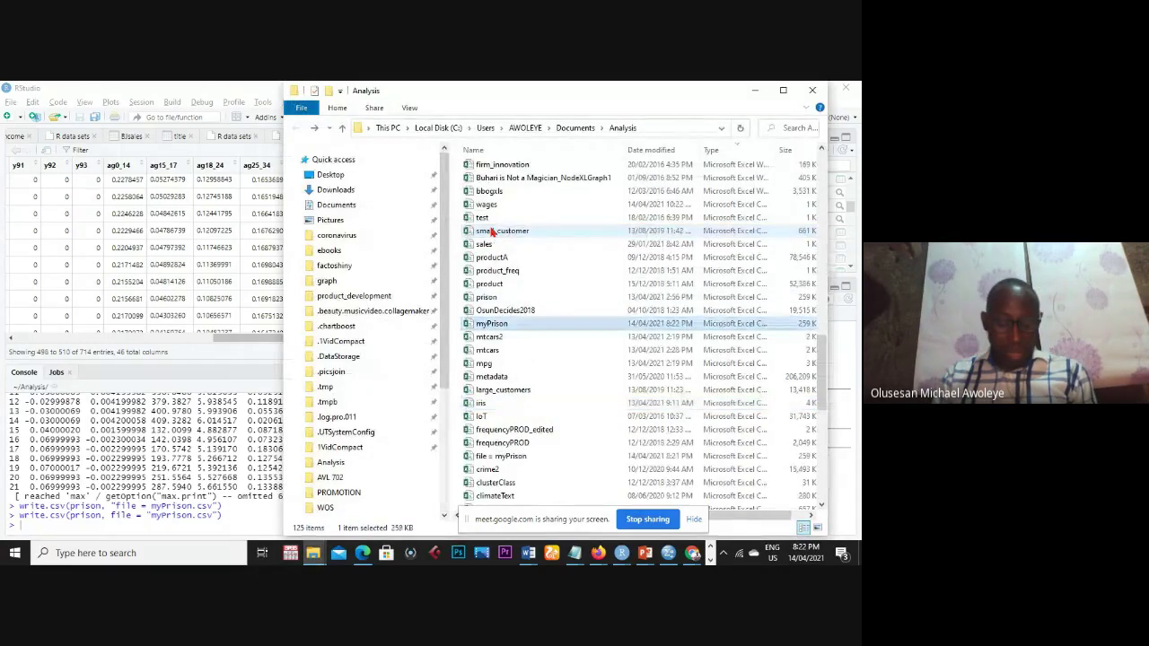
- Open the myPrison file from the Analysis folder in Excel and look through its rows of prison data
double_click(506, 329)
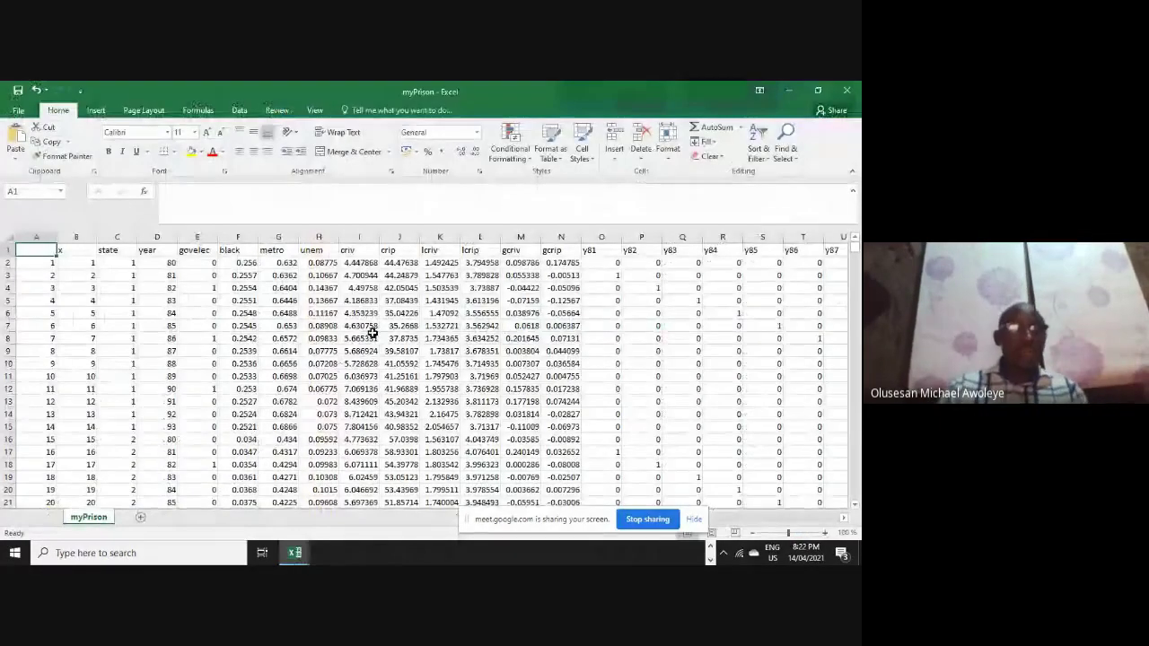
scroll(372, 333, down, 15)
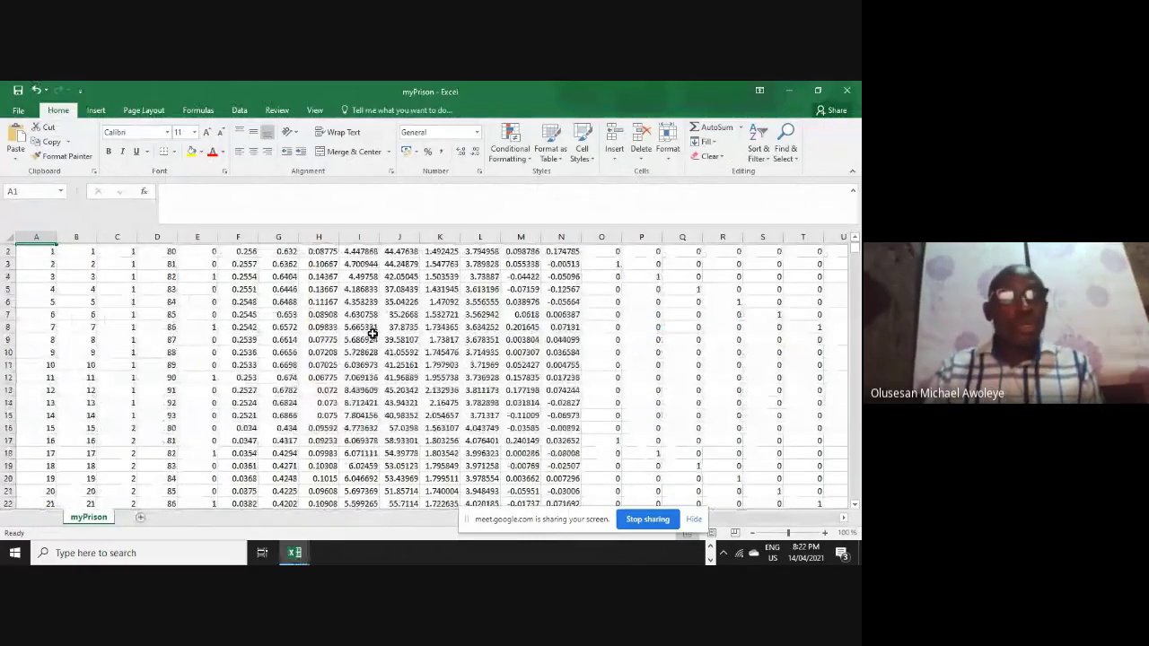
scroll(371, 334, down, 3)
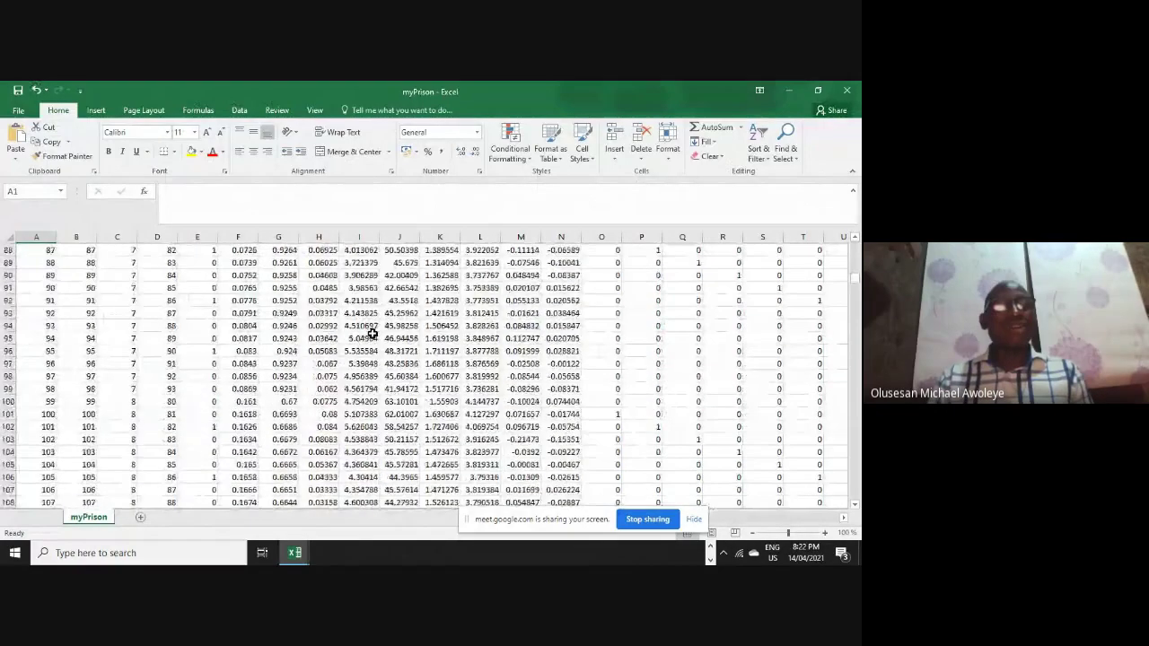
scroll(371, 334, up, 5)
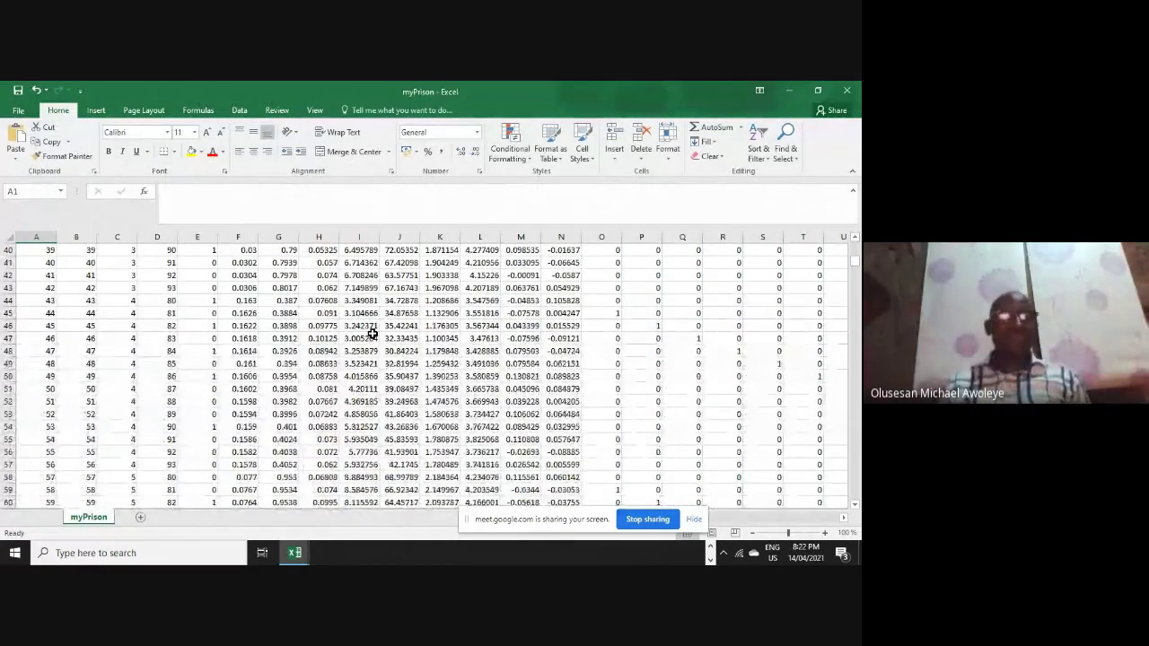
scroll(371, 334, up, 5)
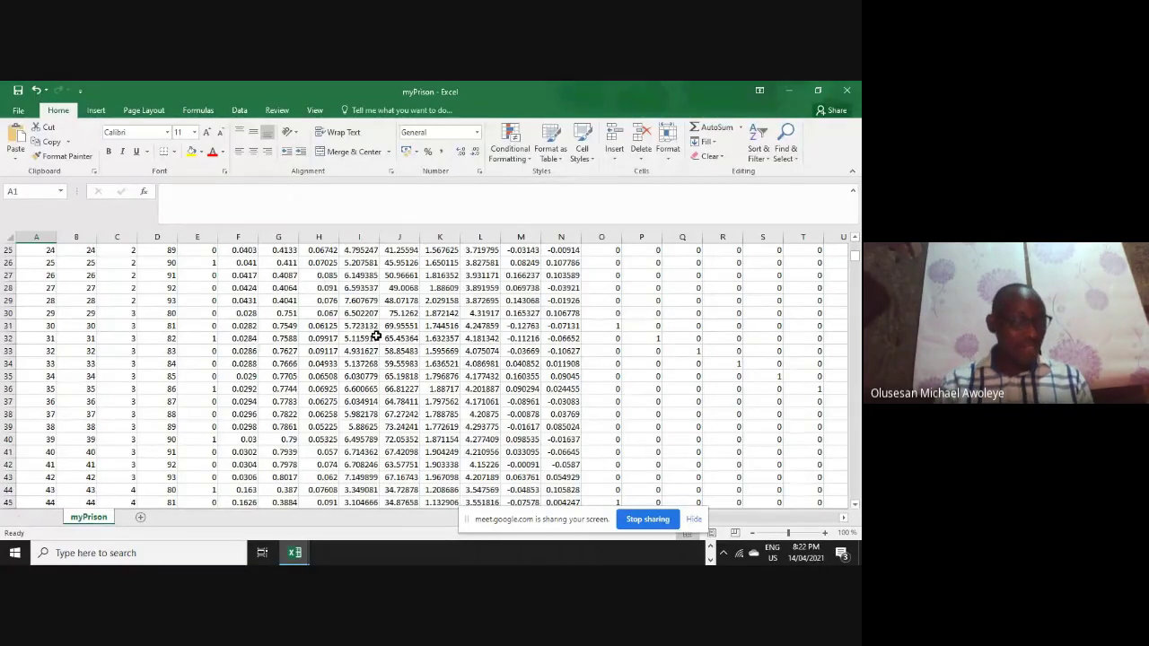
- View the file = myPrison workbook, and minimise both Excel workbooks to get back to RStudio
key(alt+Tab)
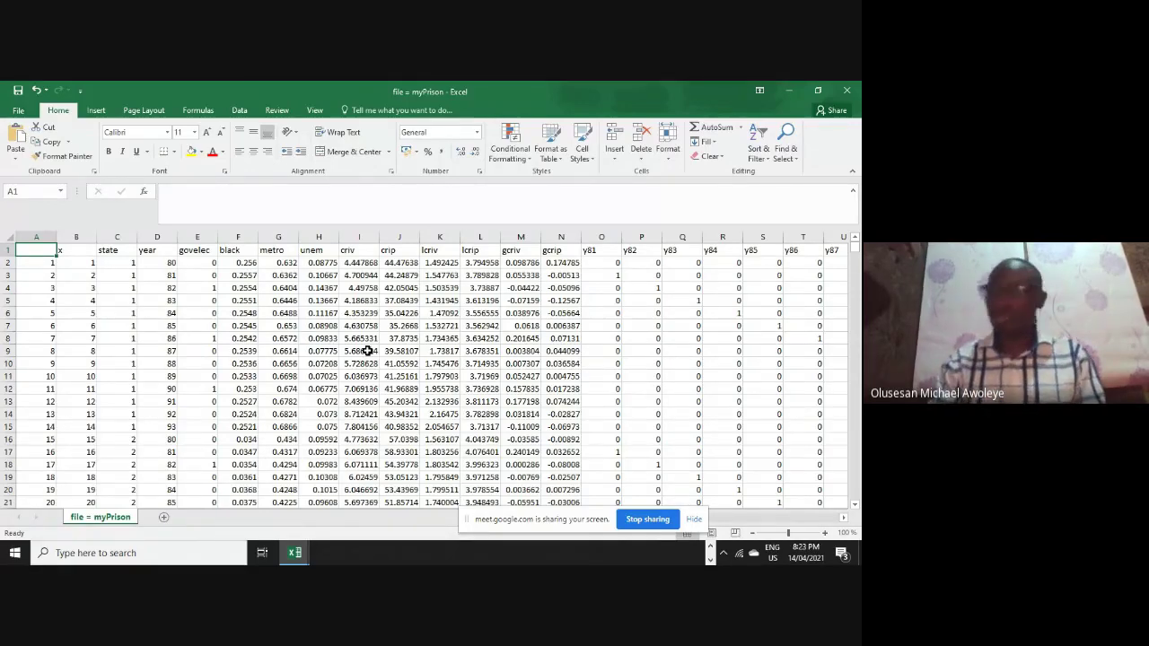
click(785, 92)
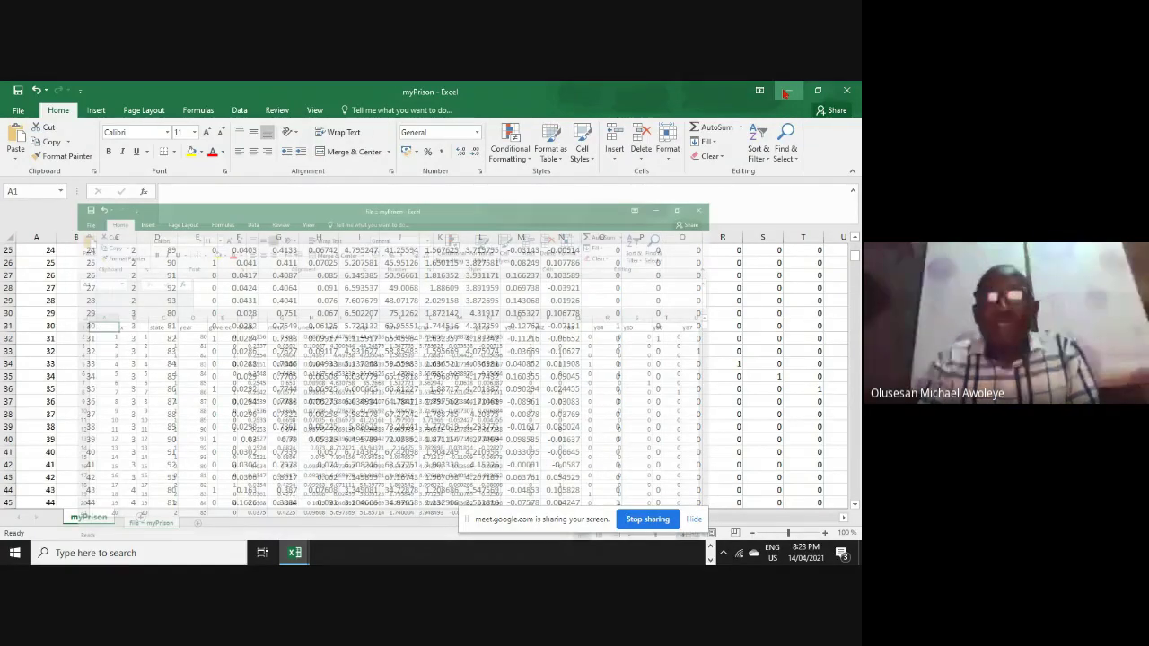
click(785, 92)
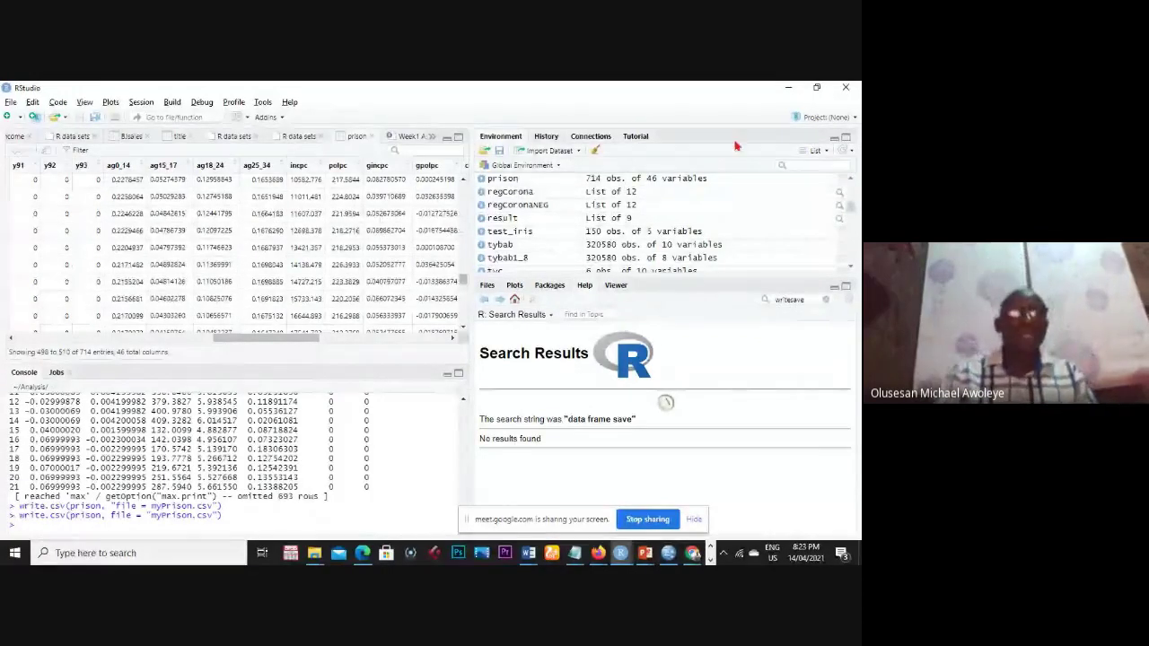
- Minimise RStudio to show the Google Meet call, and view the meeting's additional options before closing them
click(792, 87)
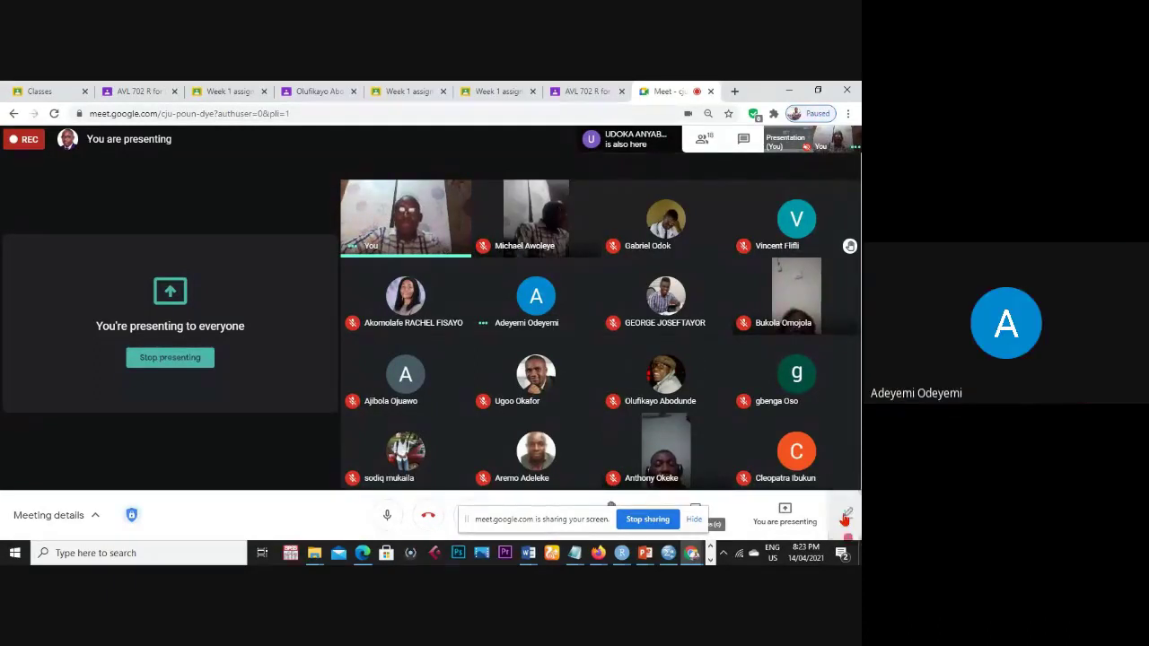
click(843, 518)
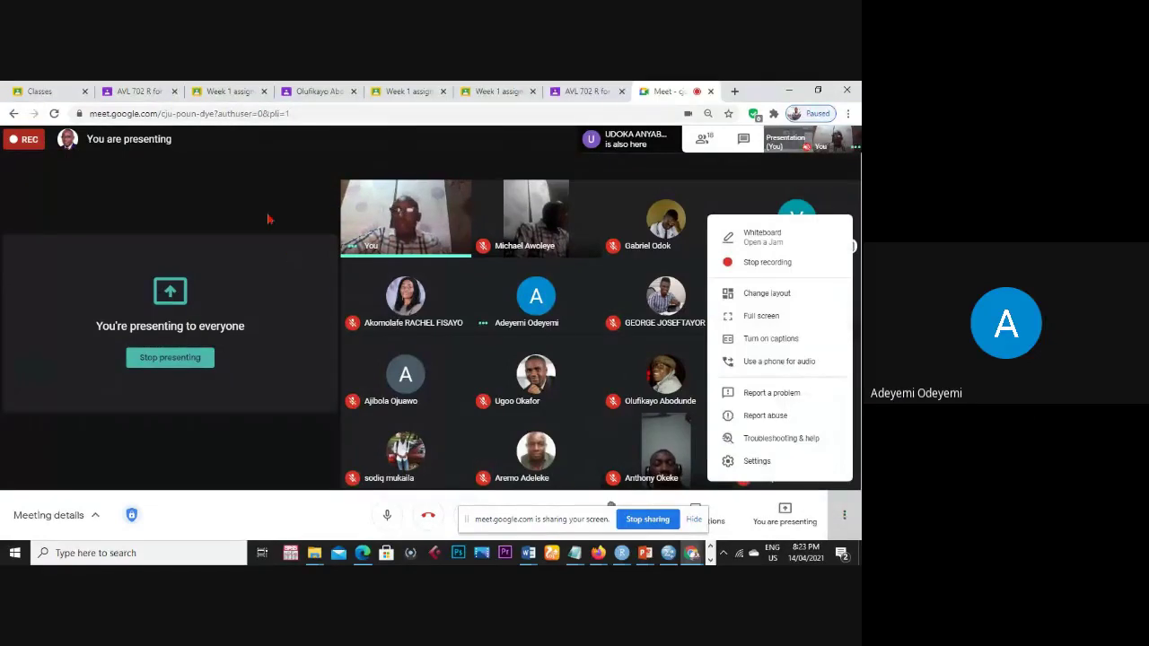
click(264, 210)
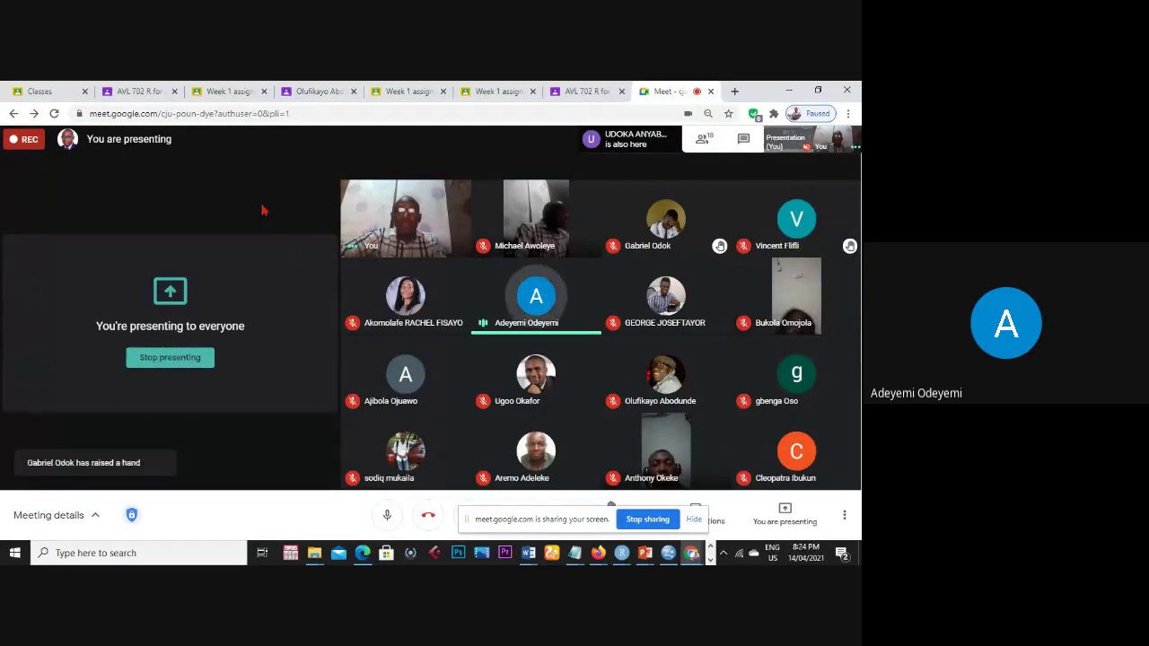